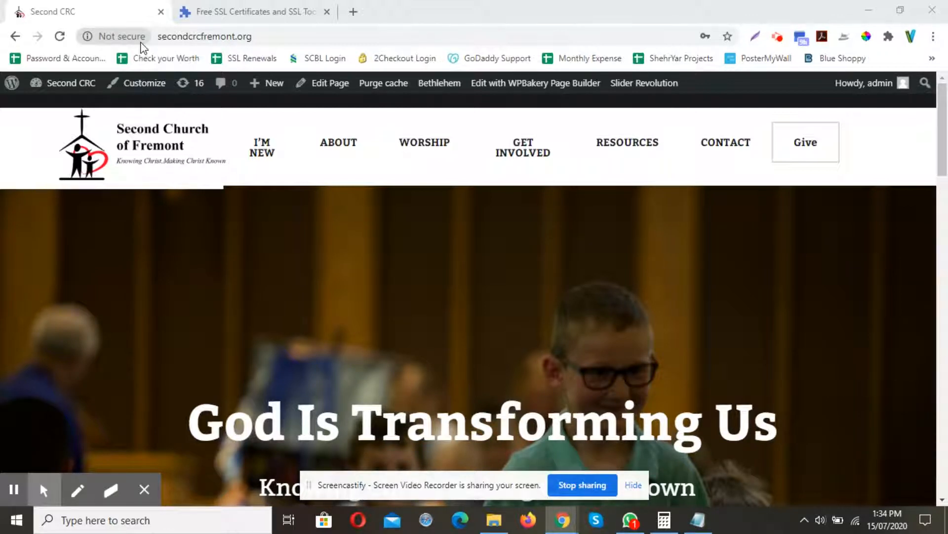
Copy the church website's address from its tab and return to the ZeroSSL page.
{"action": "left_click", "coordinate": [219, 8]}
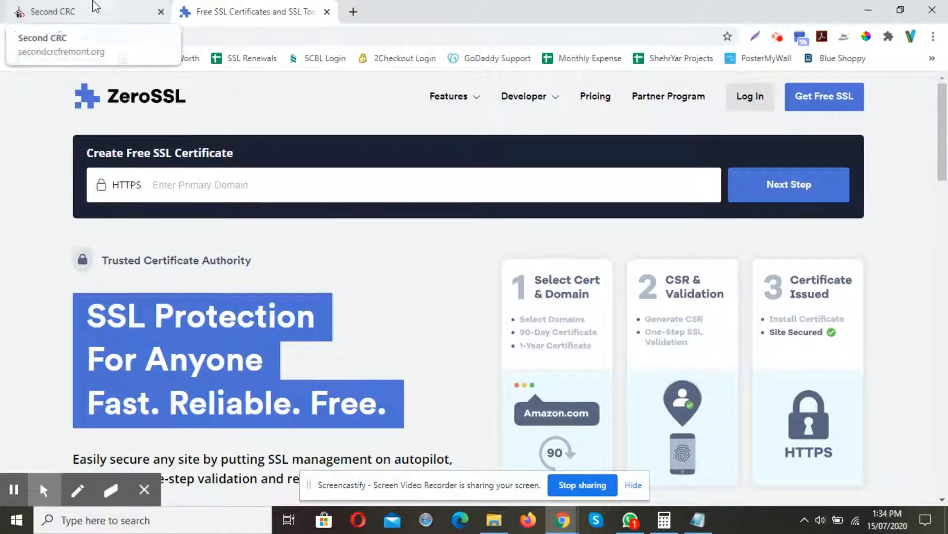
{"action": "left_click", "coordinate": [101, 10]}
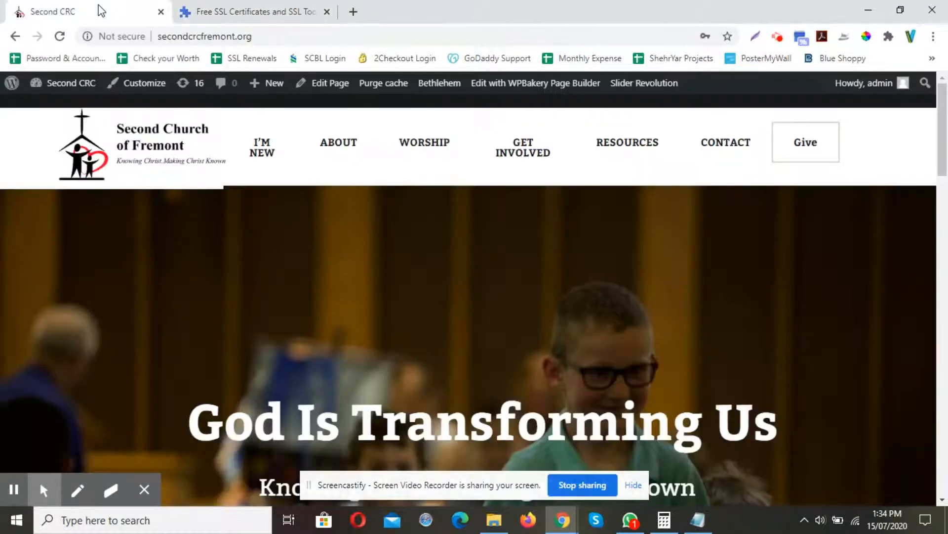
{"action": "left_click", "coordinate": [158, 36]}
{"action": "key", "text": "ctrl+c"}
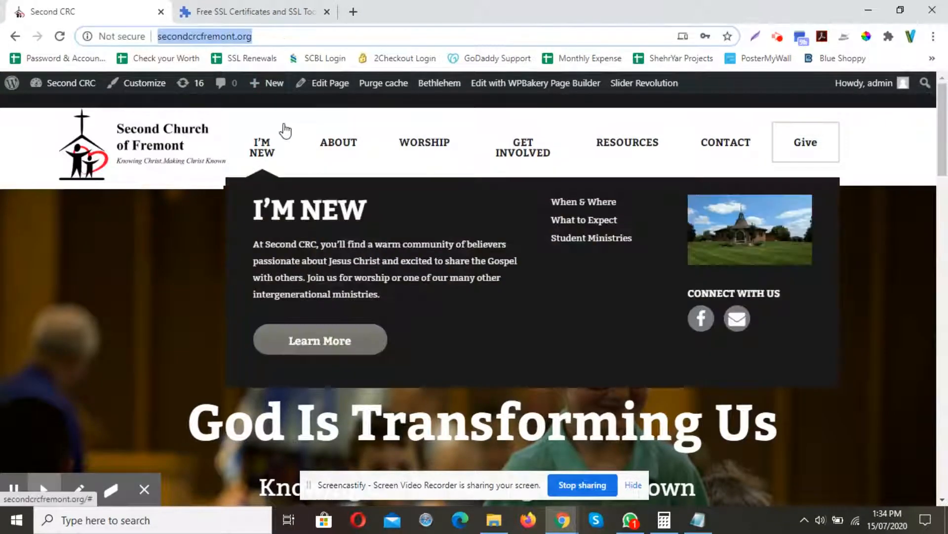
{"action": "left_click", "coordinate": [283, 8]}
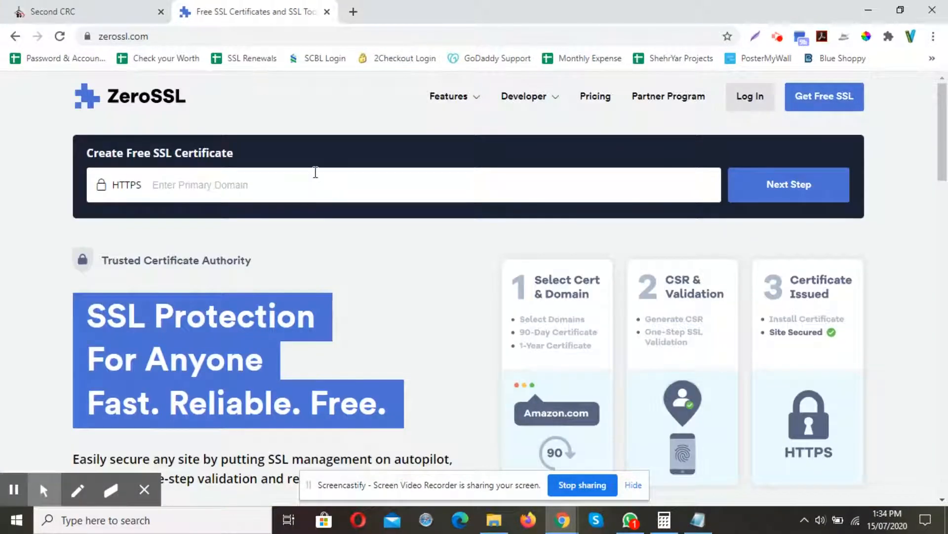
Paste the address into the primary domain field and trim it to secondcrcfremont.org.
{"action": "key", "text": "ctrl+v"}
{"action": "left_click", "coordinate": [178, 184]}
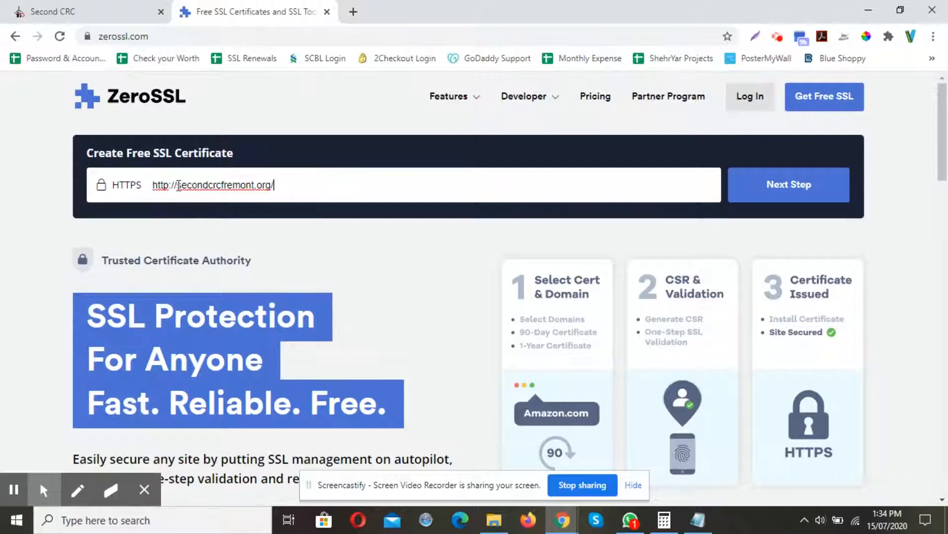
{"action": "key", "text": "BackSpace"}
{"action": "key", "text": "BackSpace"}
{"action": "key", "text": "BackSpace"}
{"action": "key", "text": "BackSpace"}
{"action": "key", "text": "BackSpace"}
{"action": "key", "text": "BackSpace"}
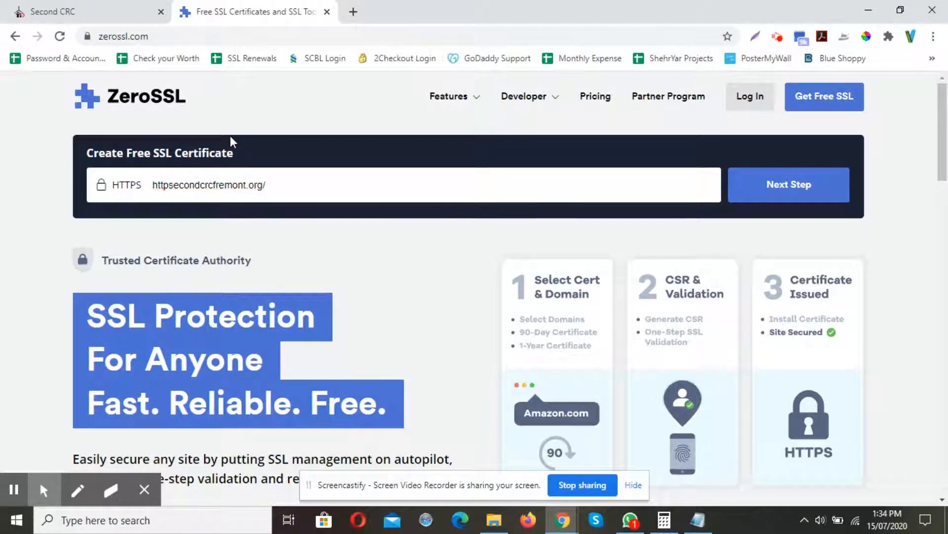
{"action": "key", "text": "BackSpace"}
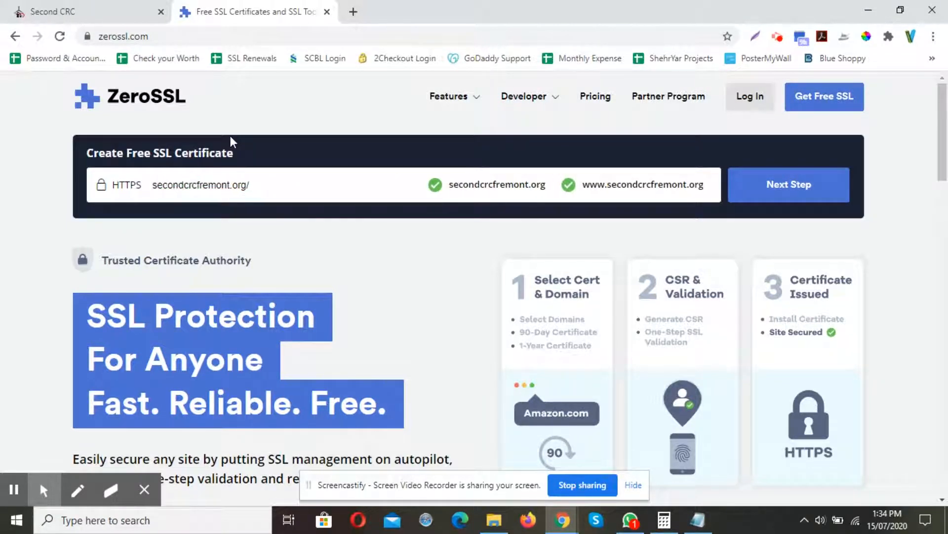
{"action": "key", "text": "End"}
{"action": "key", "text": "BackSpace"}
{"action": "left_click", "coordinate": [451, 186]}
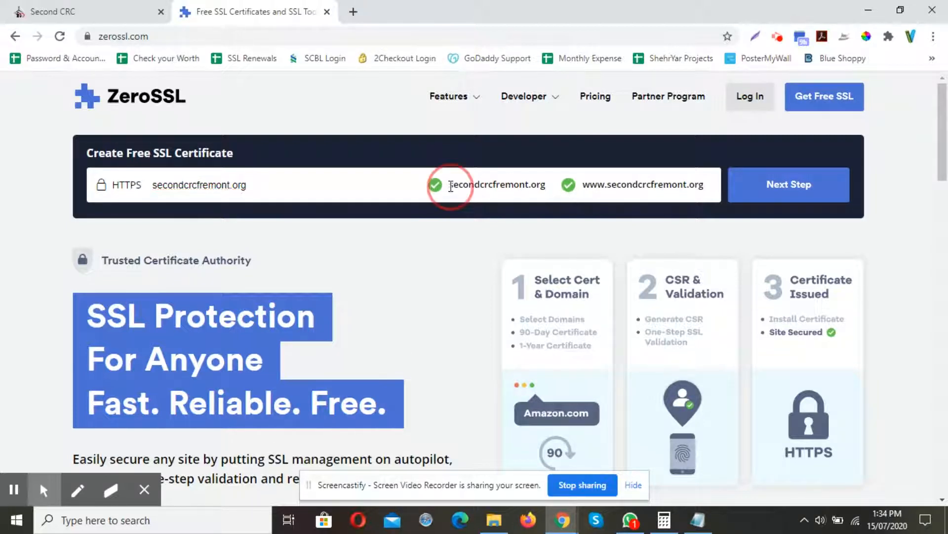
{"action": "left_click_drag", "start_coordinate": [451, 186], "coordinate": [550, 188]}
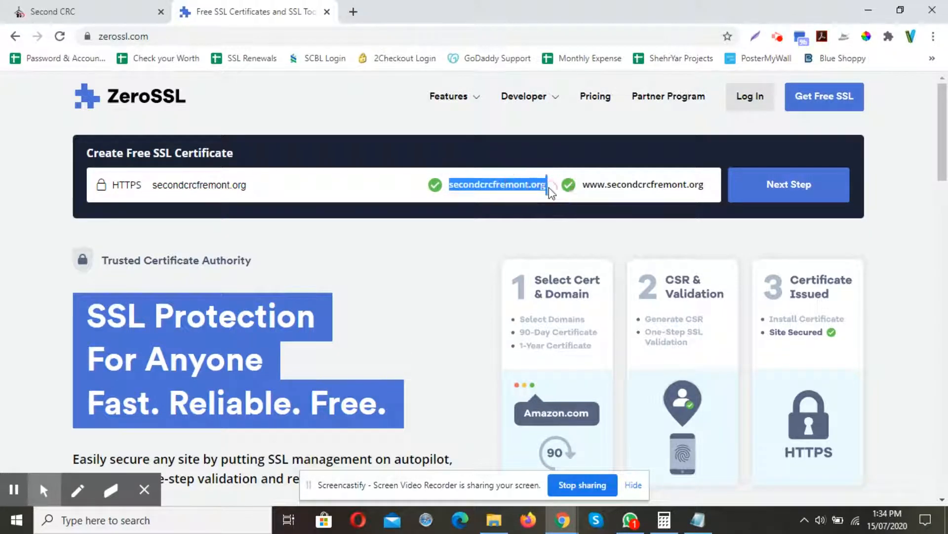
{"action": "left_click", "coordinate": [499, 184]}
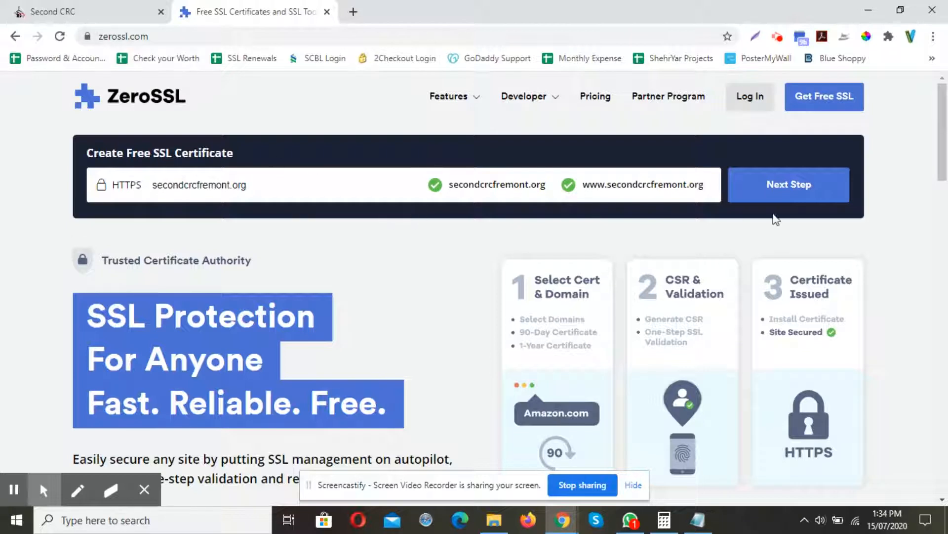
{"action": "left_click", "coordinate": [789, 183]}
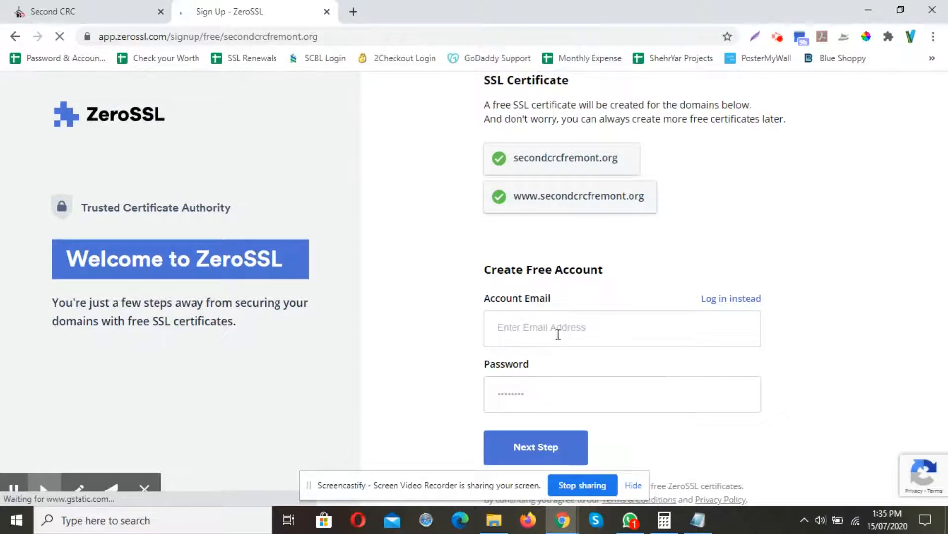
Switch from creating a free account to logging in with an existing account.
{"action": "left_click", "coordinate": [511, 331]}
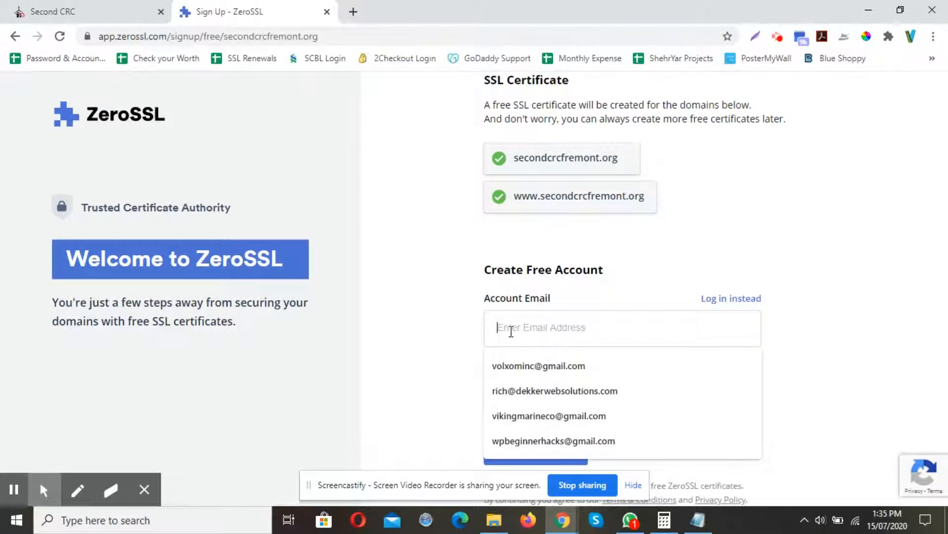
{"action": "left_click", "coordinate": [721, 300]}
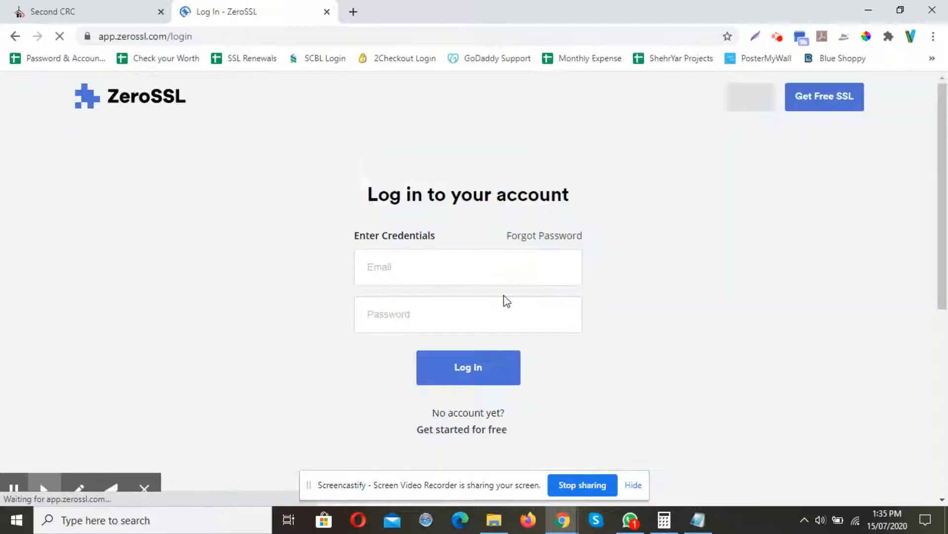
{"action": "left_click", "coordinate": [461, 274]}
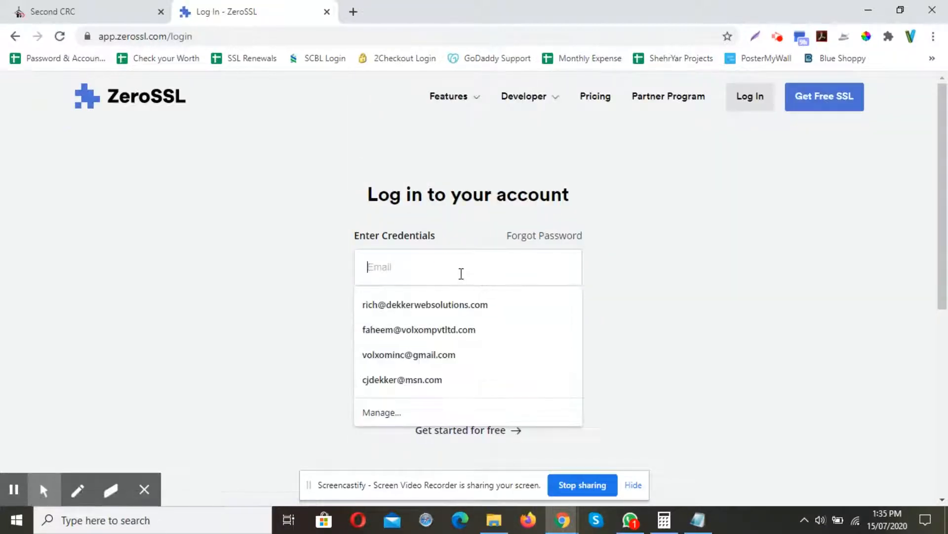
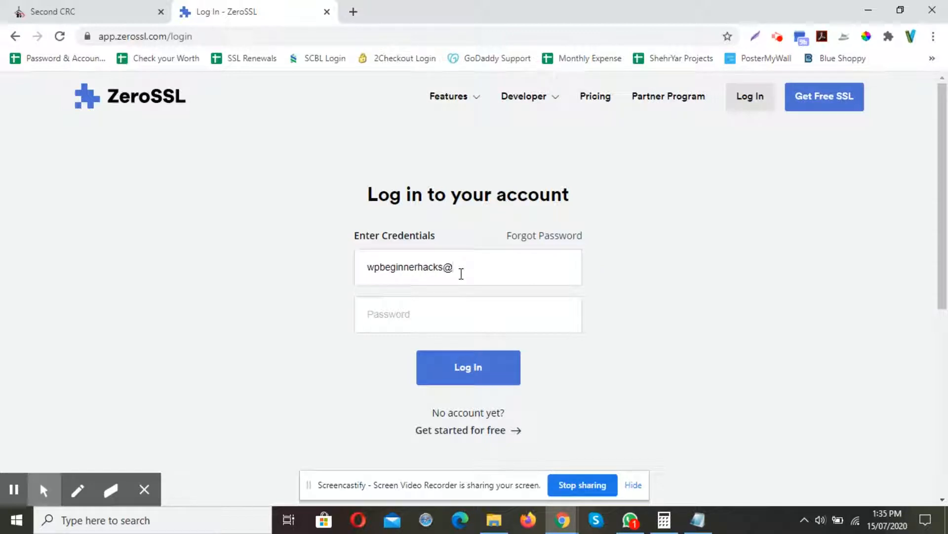
Enter the account password and log in.
{"action": "key", "text": "Tab"}
{"action": "type", "text": "•"}
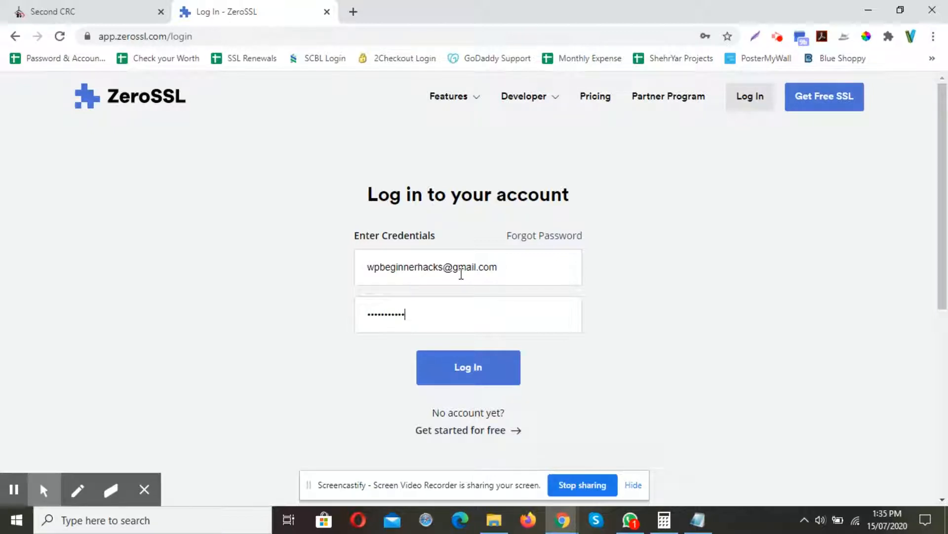
{"action": "left_click", "coordinate": [460, 371]}
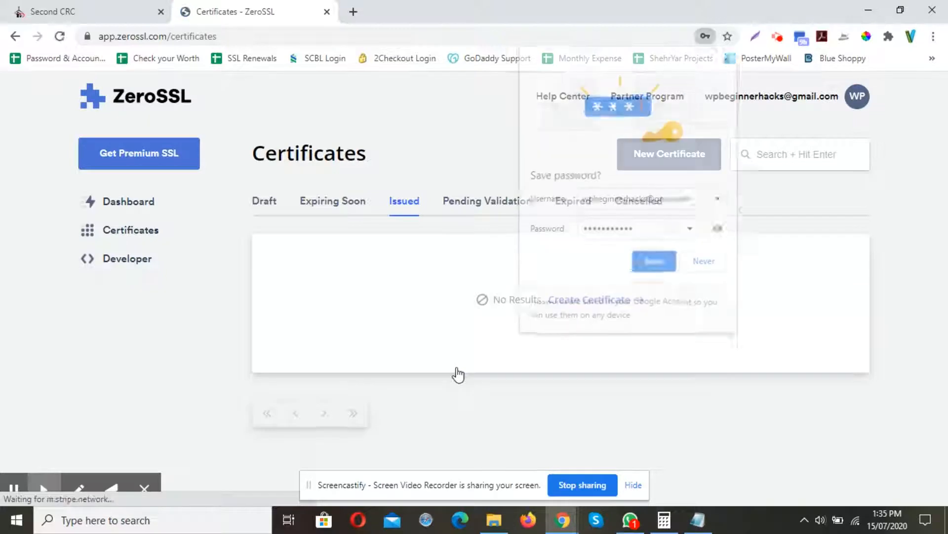
Dismiss the save-password prompt and start creating a new certificate.
{"action": "left_click", "coordinate": [728, 58]}
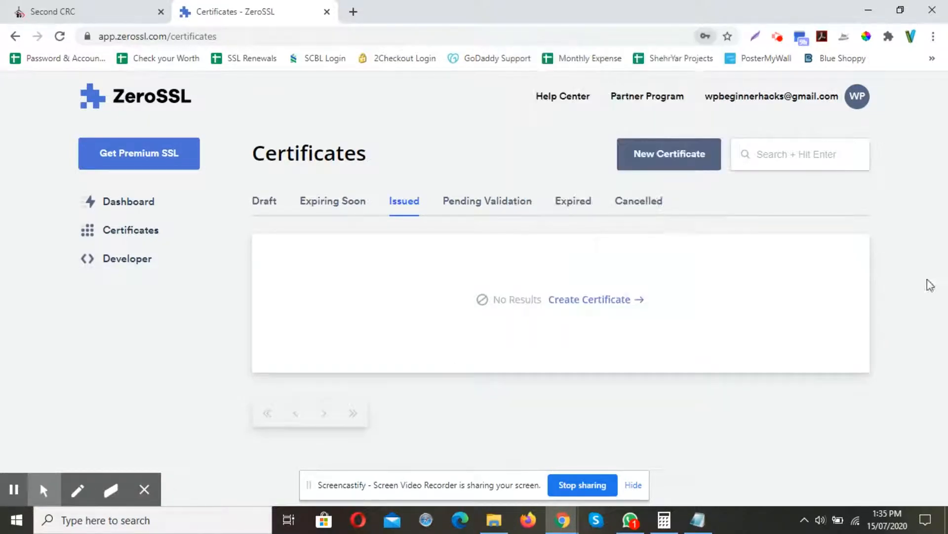
{"action": "left_click", "coordinate": [608, 300]}
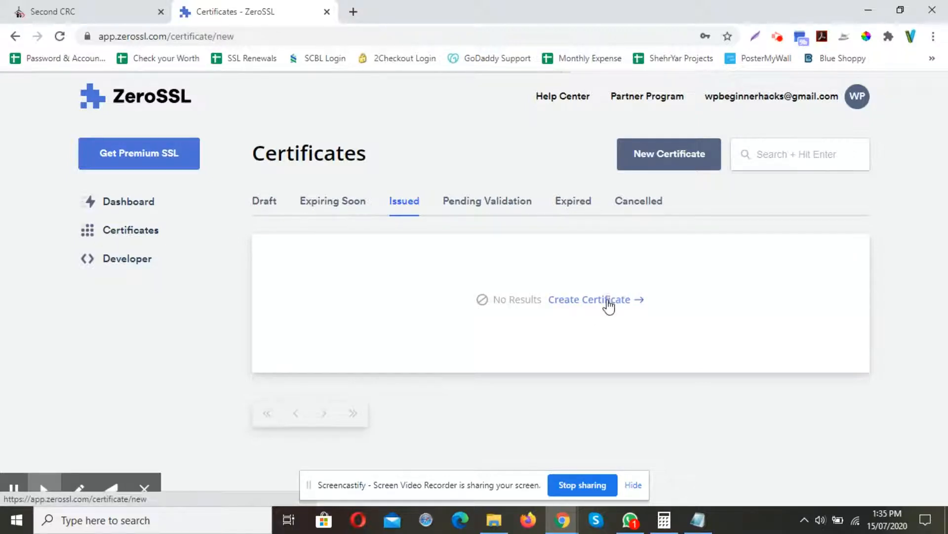
{"action": "scroll", "coordinate": [509, 324], "scroll_direction": "down", "scroll_amount": 4}
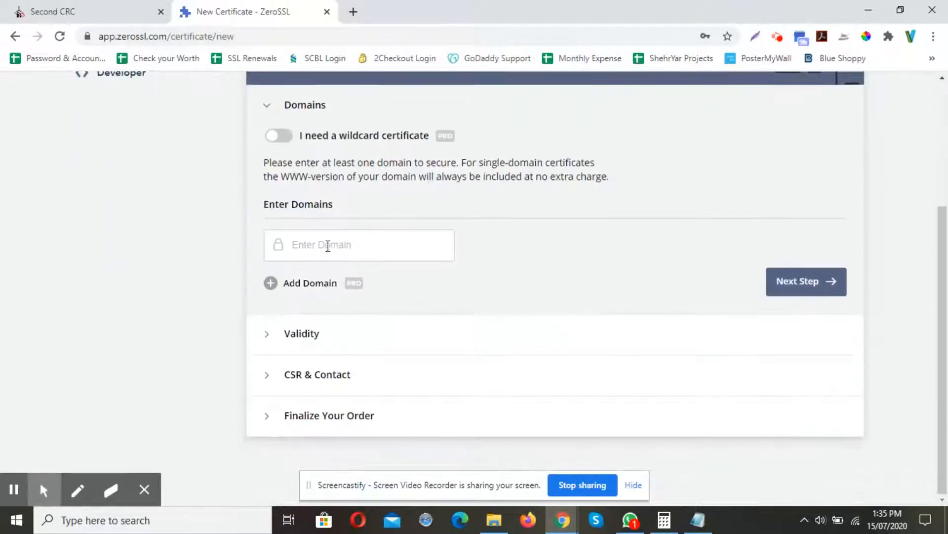
Paste the site address as the domain, trim it to secondcrcfremont.org, and continue.
{"action": "type", "text": "http://secondcrcfremont.org/"}
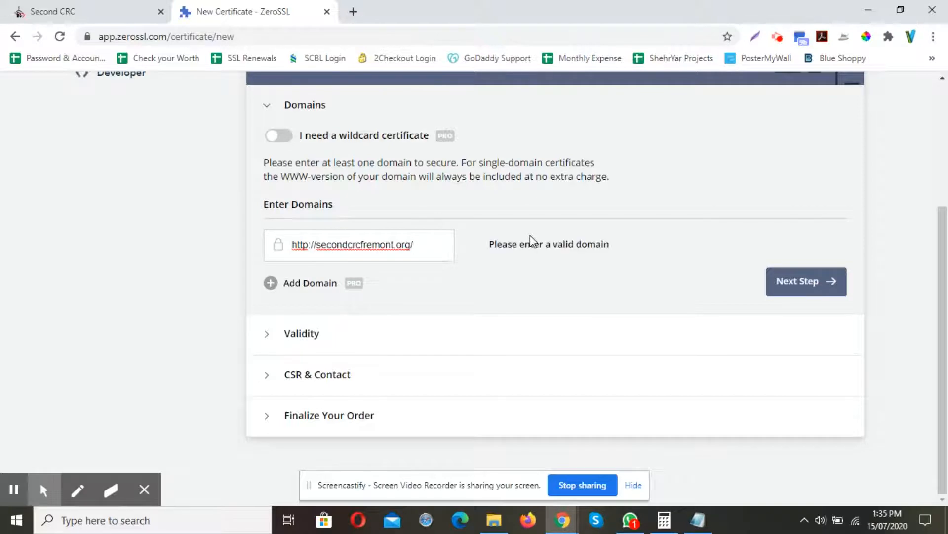
{"action": "key", "text": "BackSpace"}
{"action": "key", "text": "shift+Right"}
{"action": "key", "text": "shift+Right"}
{"action": "key", "text": "shift+Right"}
{"action": "key", "text": "shift+Right"}
{"action": "key", "text": "shift+Right"}
{"action": "key", "text": "shift+Right"}
{"action": "key", "text": "shift+Right"}
{"action": "key", "text": "BackSpace"}
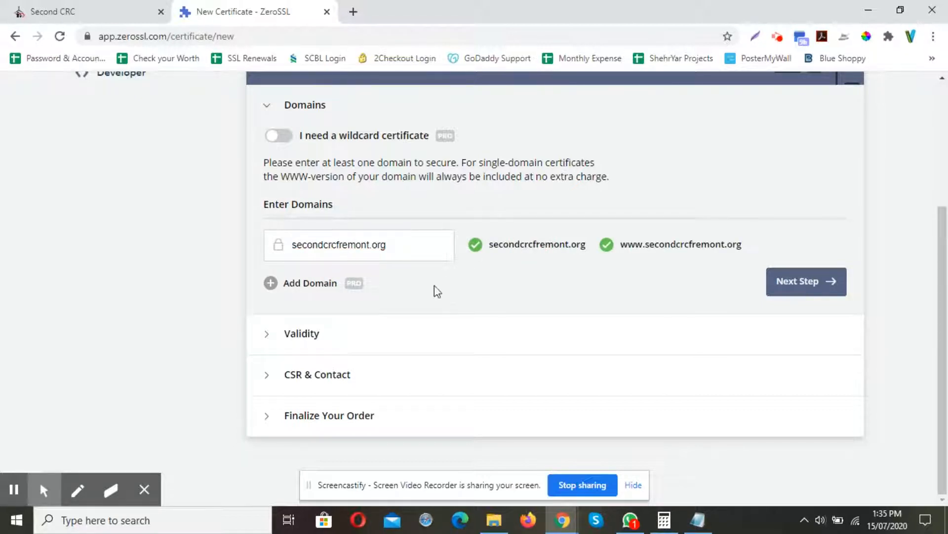
{"action": "left_click", "coordinate": [830, 280]}
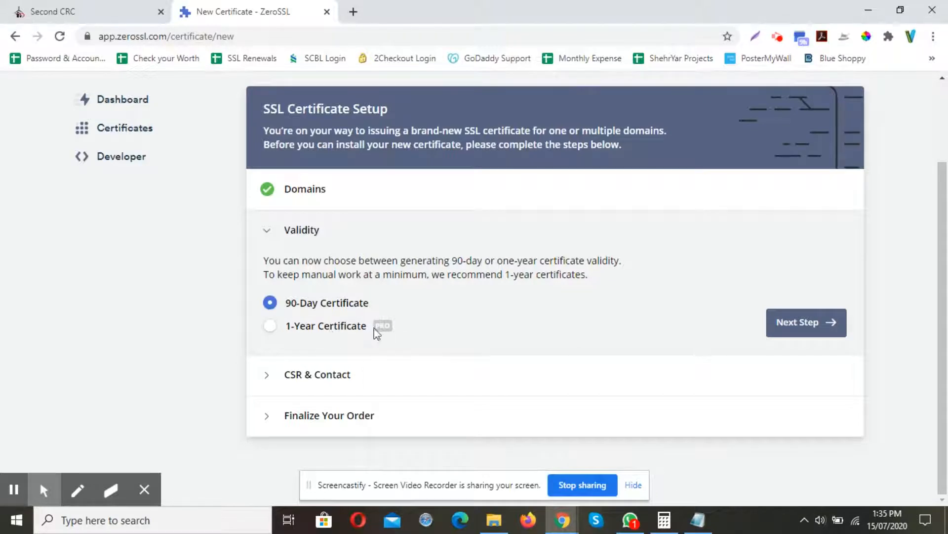
Keep the 90-Day Certificate validity and continue to CSR & Contact.
{"action": "mouse_move", "coordinate": [379, 327]}
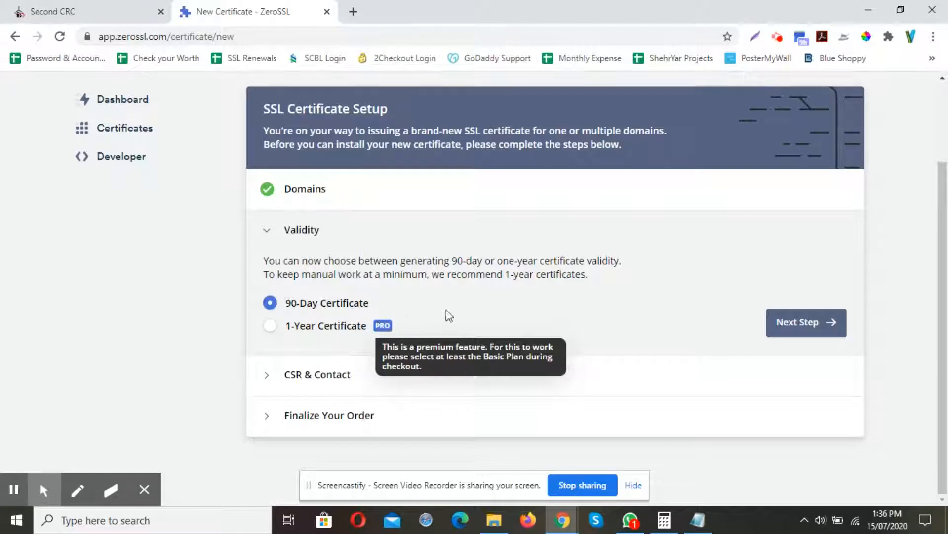
{"action": "left_click", "coordinate": [811, 324]}
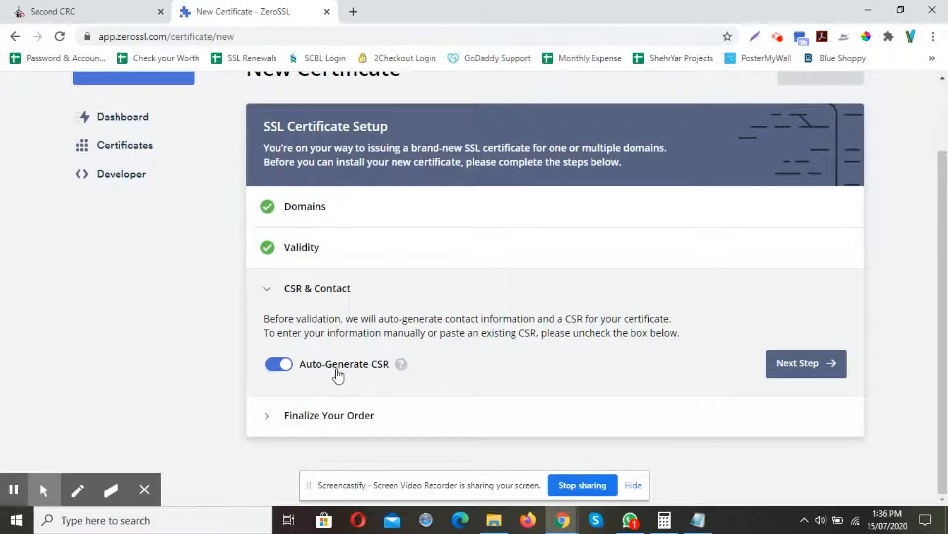
{"action": "left_click", "coordinate": [279, 364]}
{"action": "scroll", "coordinate": [291, 364], "scroll_direction": "down", "scroll_amount": 2}
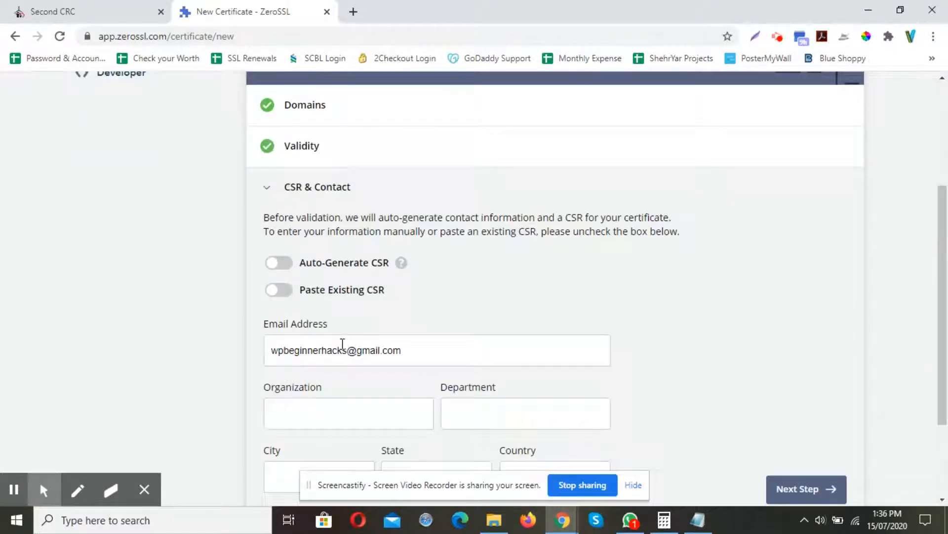
{"action": "scroll", "coordinate": [407, 360], "scroll_direction": "down", "scroll_amount": 3}
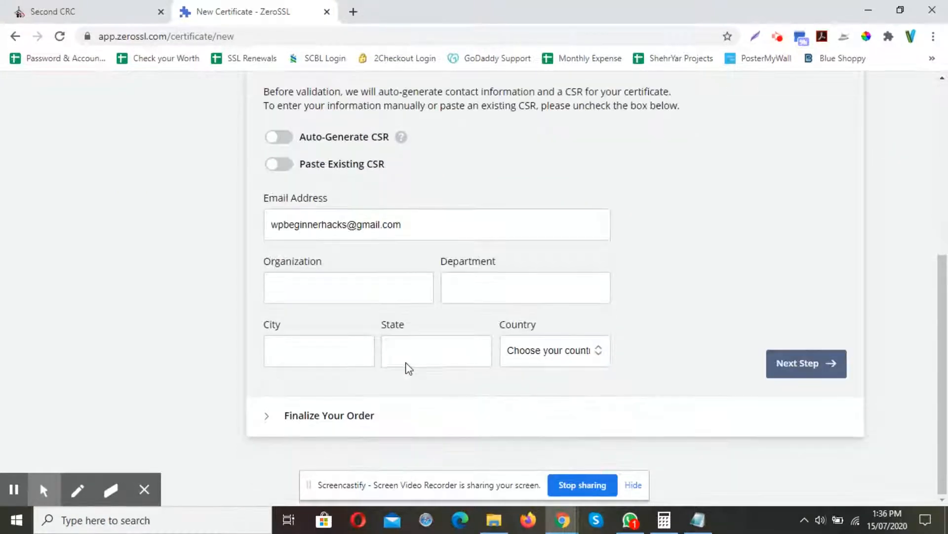
{"action": "scroll", "coordinate": [406, 362], "scroll_direction": "up", "scroll_amount": 2}
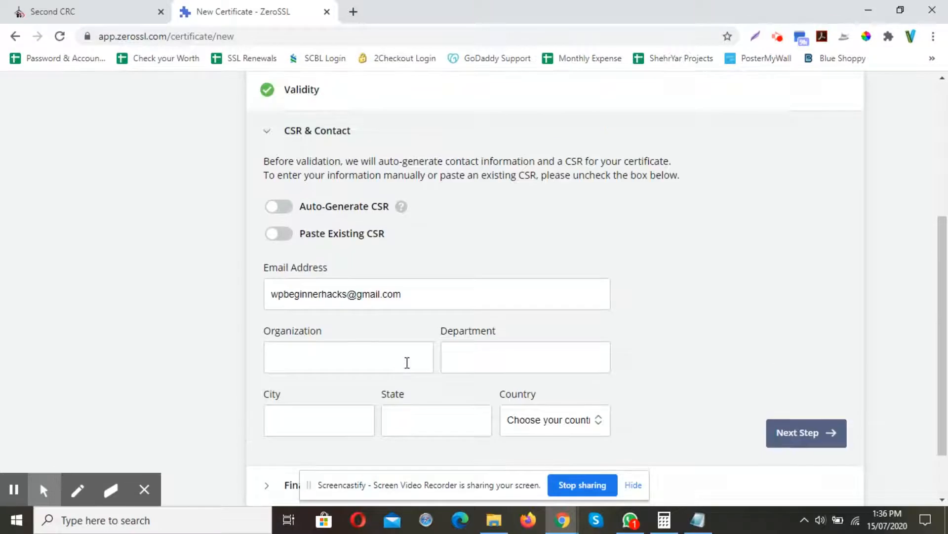
{"action": "left_click", "coordinate": [287, 210]}
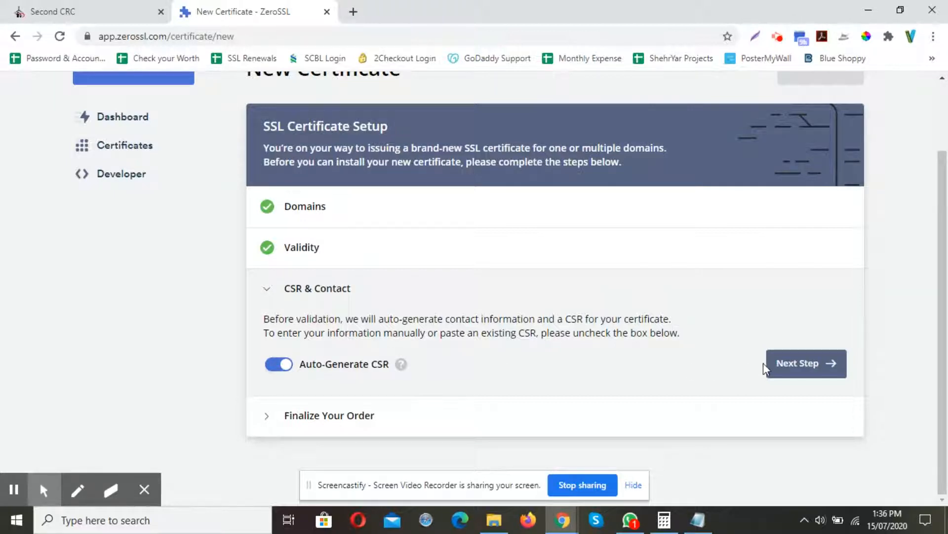
Continue with the auto-generated CSR, keep the Free plan, and finalize the certificate order.
{"action": "left_click", "coordinate": [781, 370]}
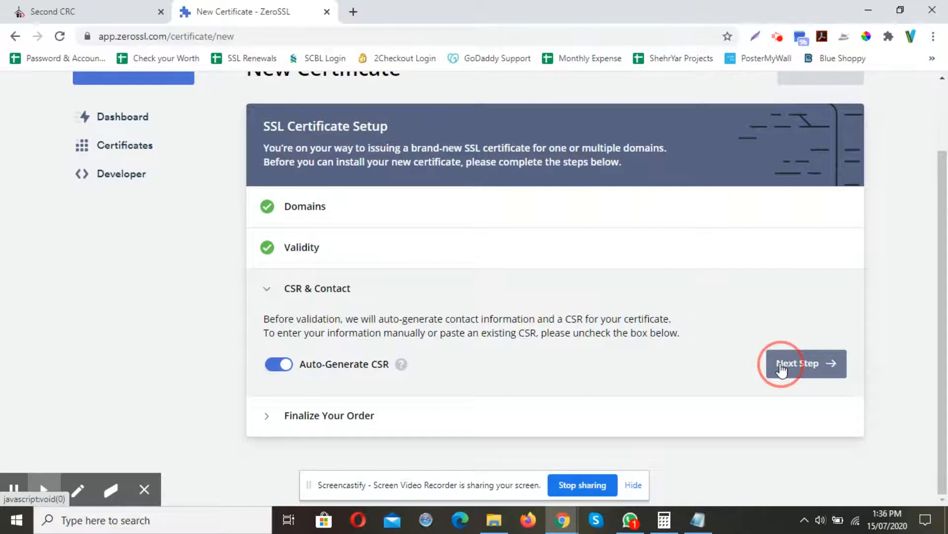
{"action": "scroll", "coordinate": [363, 182], "scroll_direction": "down", "scroll_amount": 1}
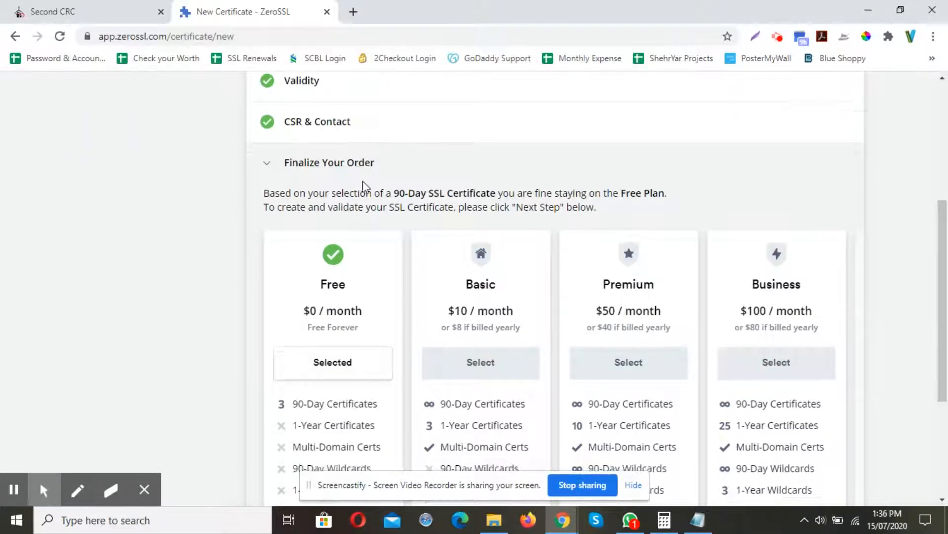
{"action": "scroll", "coordinate": [364, 182], "scroll_direction": "down", "scroll_amount": 3}
{"action": "scroll", "coordinate": [362, 181], "scroll_direction": "up", "scroll_amount": 1}
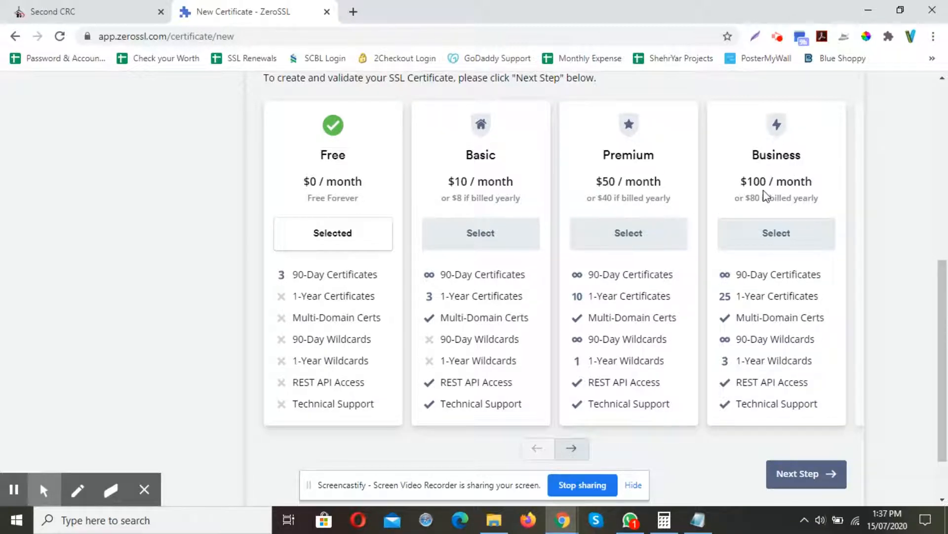
{"action": "scroll", "coordinate": [514, 255], "scroll_direction": "down", "scroll_amount": 1}
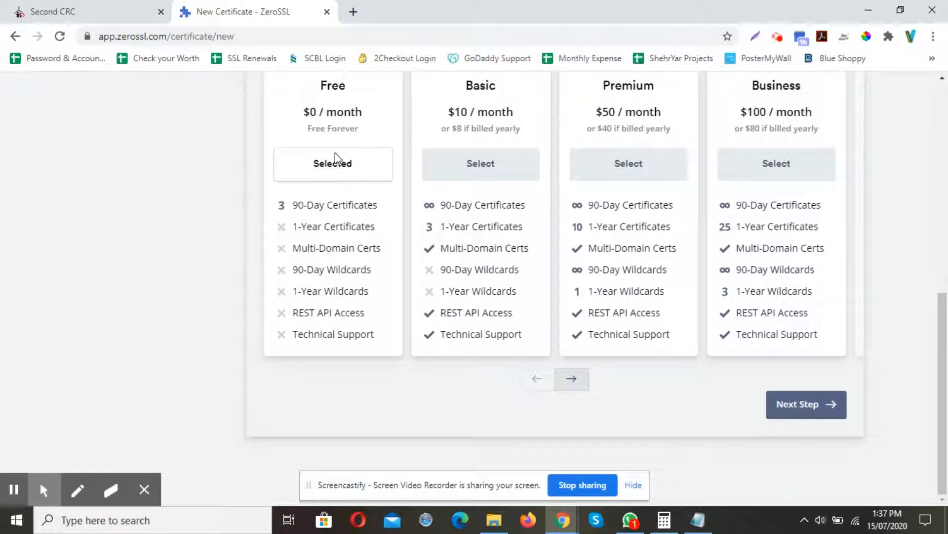
{"action": "left_click", "coordinate": [796, 404]}
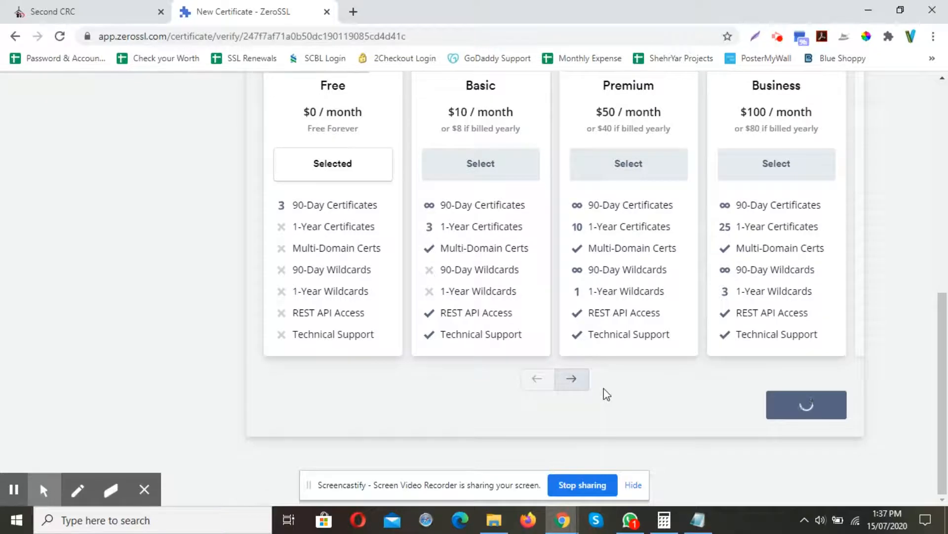
Choose HTTP File Upload as the domain verification method and download the auth file.
{"action": "scroll", "coordinate": [553, 208], "scroll_direction": "down", "scroll_amount": 1}
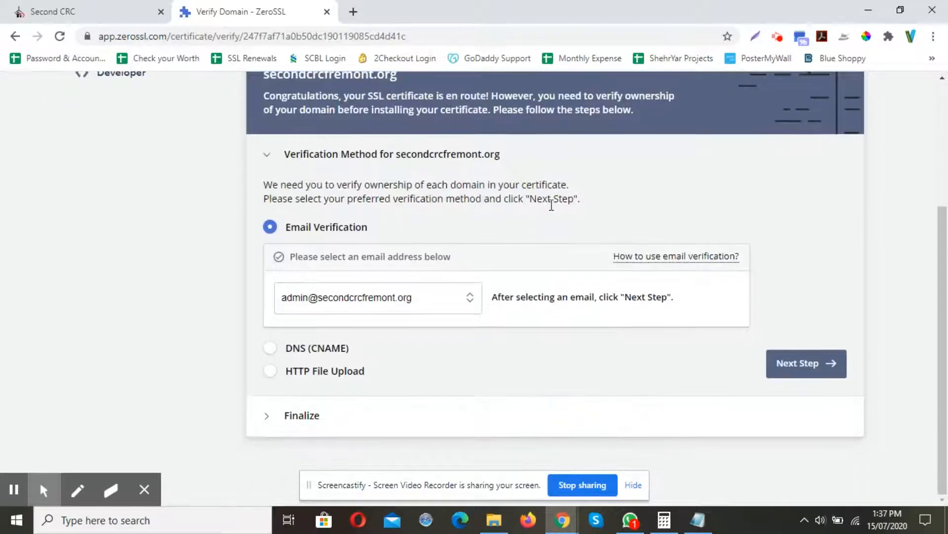
{"action": "scroll", "coordinate": [383, 232], "scroll_direction": "up", "scroll_amount": 2}
{"action": "scroll", "coordinate": [382, 229], "scroll_direction": "down", "scroll_amount": 1}
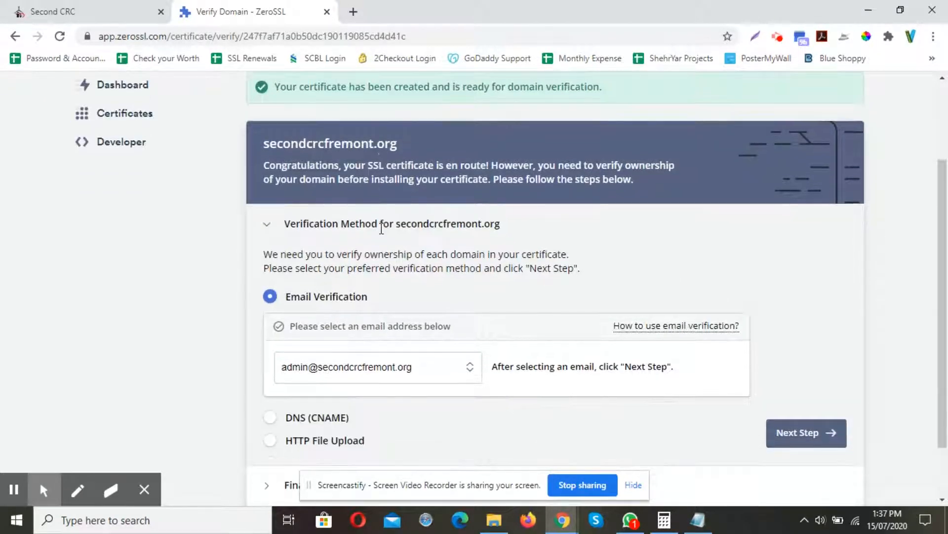
{"action": "scroll", "coordinate": [401, 252], "scroll_direction": "down", "scroll_amount": 1}
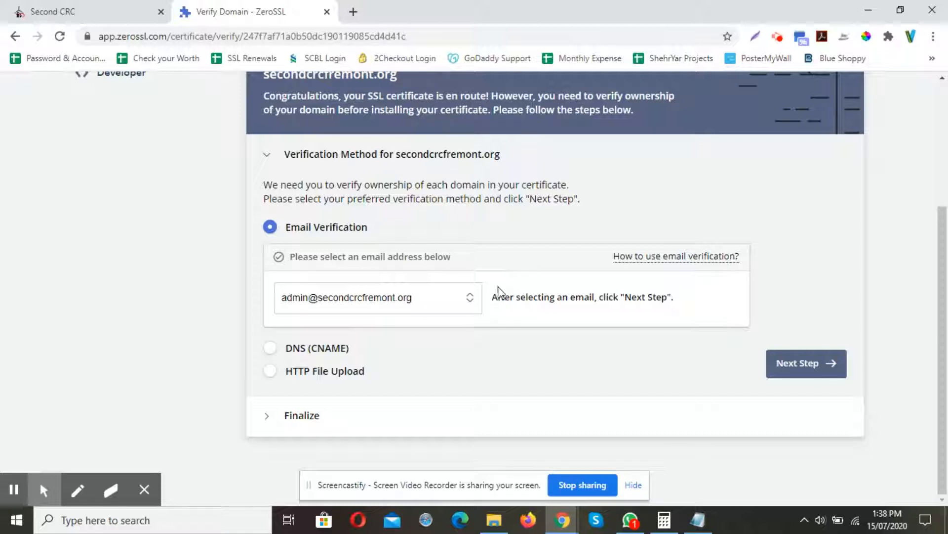
{"action": "left_click", "coordinate": [271, 374]}
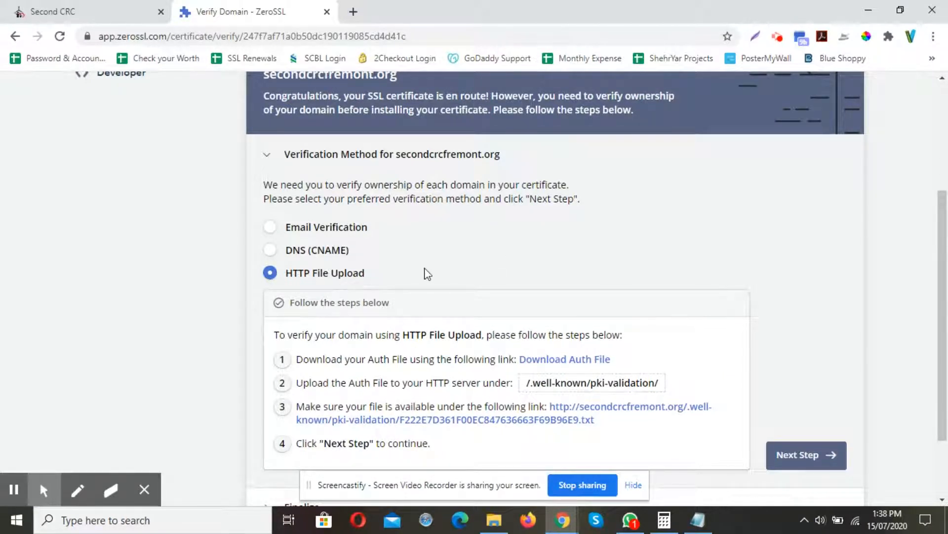
{"action": "scroll", "coordinate": [425, 271], "scroll_direction": "down", "scroll_amount": 1}
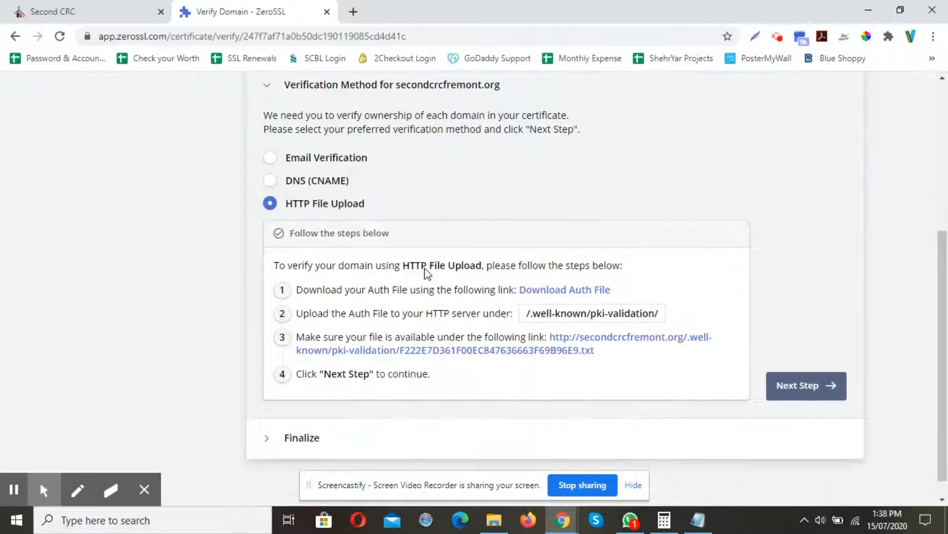
{"action": "left_click", "coordinate": [554, 292]}
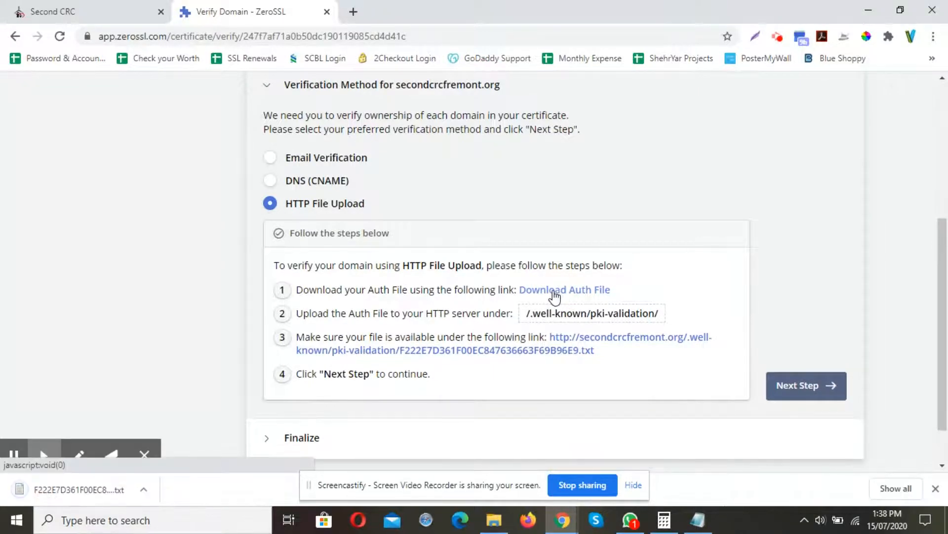
Examine the server path where the auth file must be uploaded.
{"action": "scroll", "coordinate": [555, 292], "scroll_direction": "down", "scroll_amount": 1}
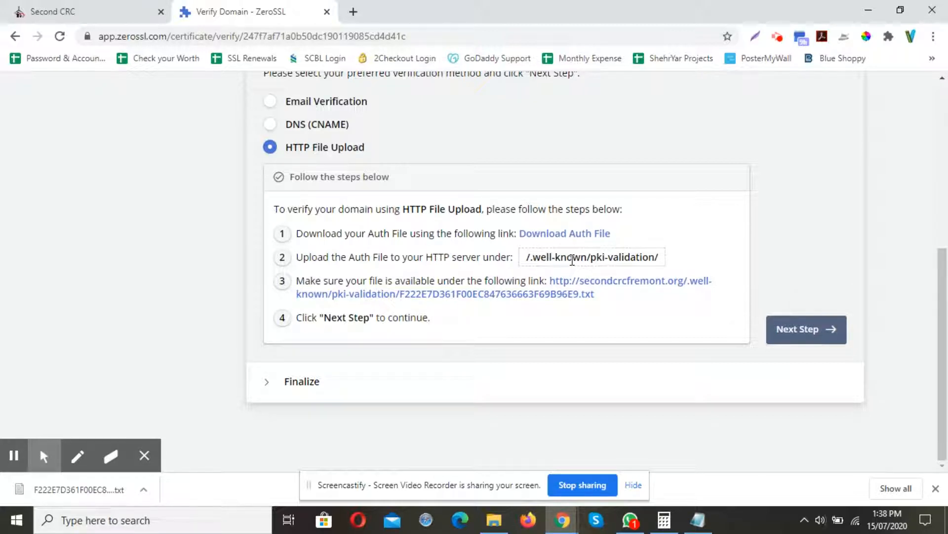
{"action": "left_click", "coordinate": [616, 259], "text": "shift"}
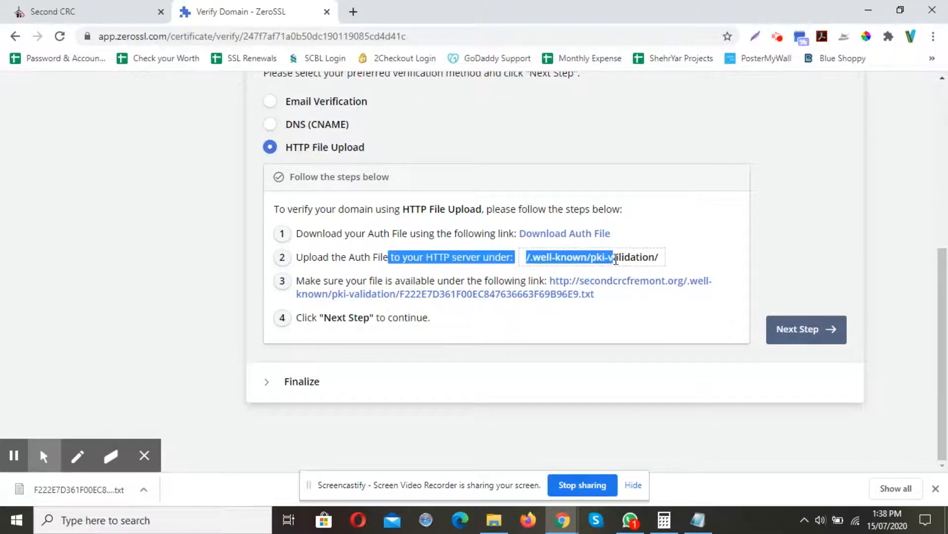
{"action": "left_click", "coordinate": [616, 260]}
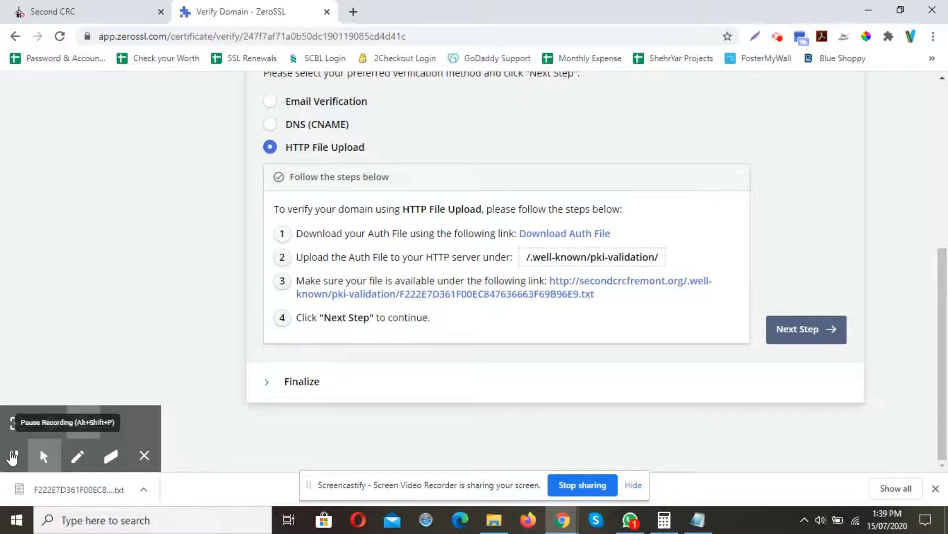
{"action": "left_click", "coordinate": [13, 456]}
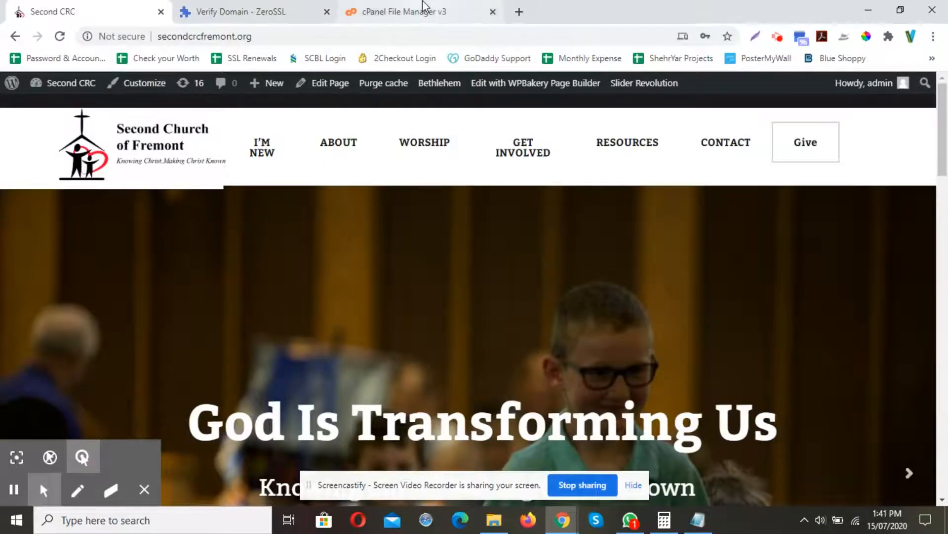
In cPanel File Manager, open the public_html/secondcrcfremont.org folder.
{"action": "left_click", "coordinate": [423, 5]}
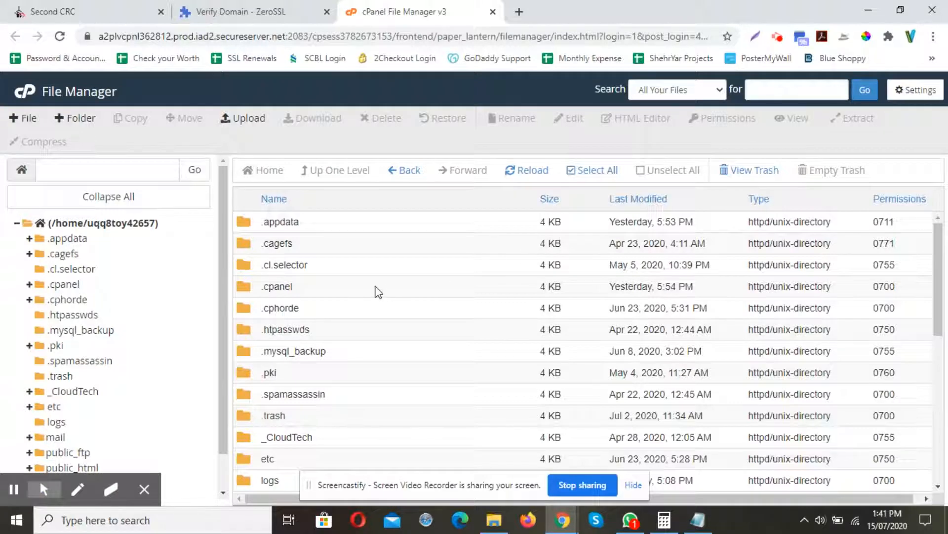
{"action": "scroll", "coordinate": [378, 292], "scroll_direction": "down", "scroll_amount": 3}
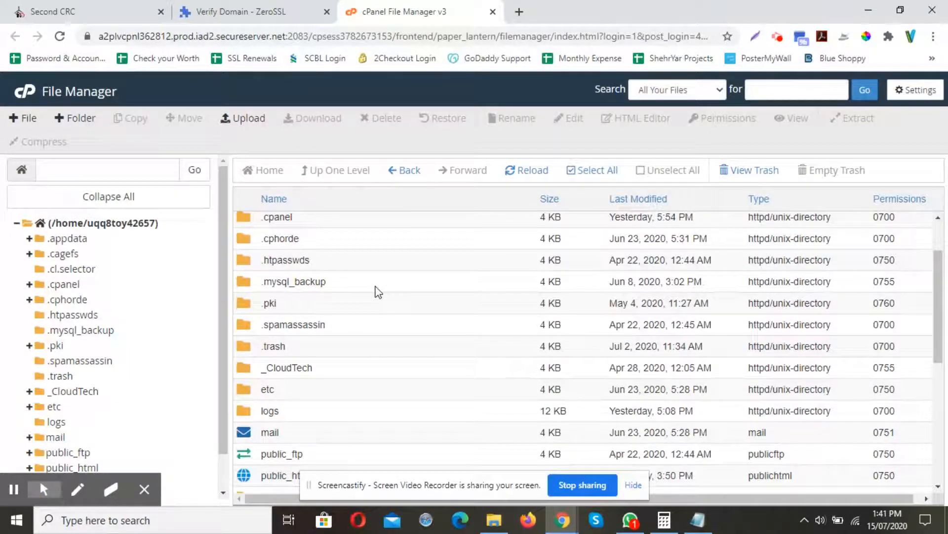
{"action": "scroll", "coordinate": [377, 291], "scroll_direction": "down", "scroll_amount": 3}
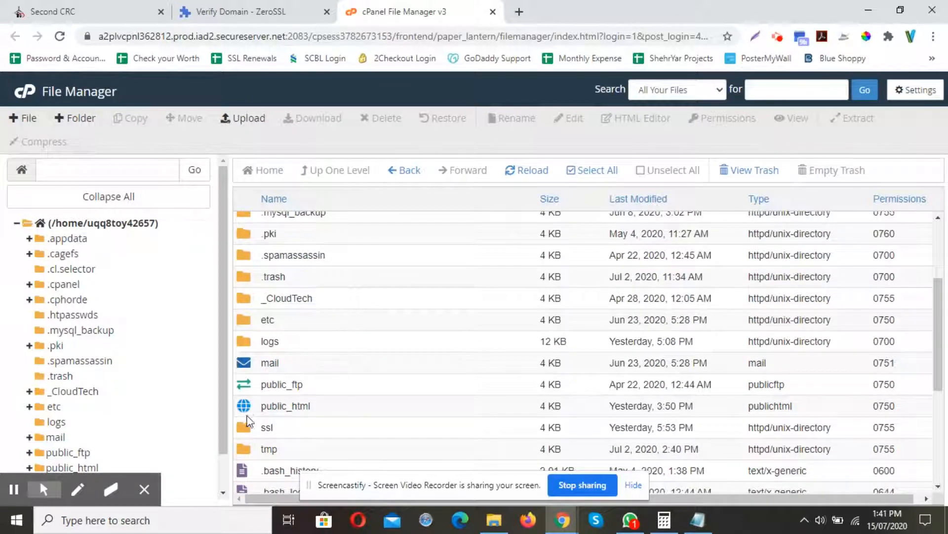
{"action": "left_click", "coordinate": [249, 414]}
{"action": "double_click", "coordinate": [249, 414]}
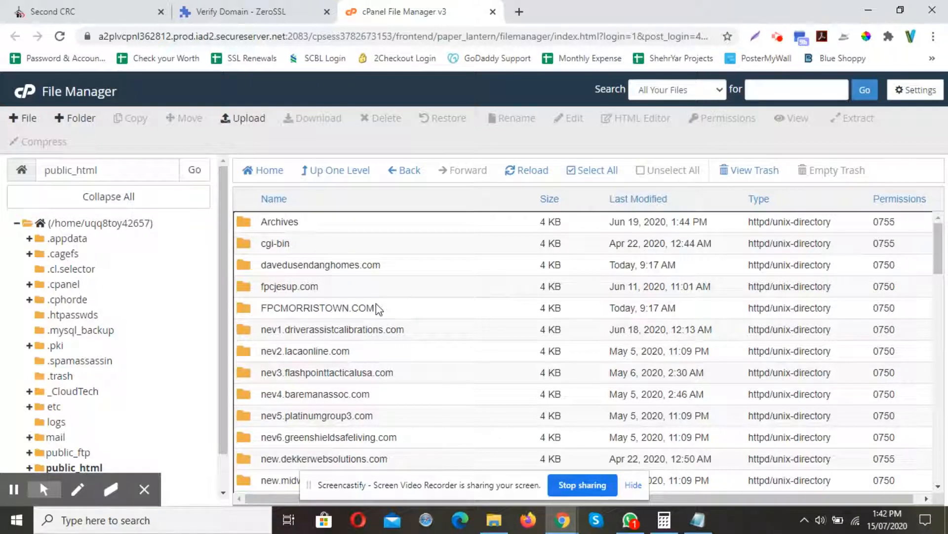
{"action": "left_click", "coordinate": [83, 11]}
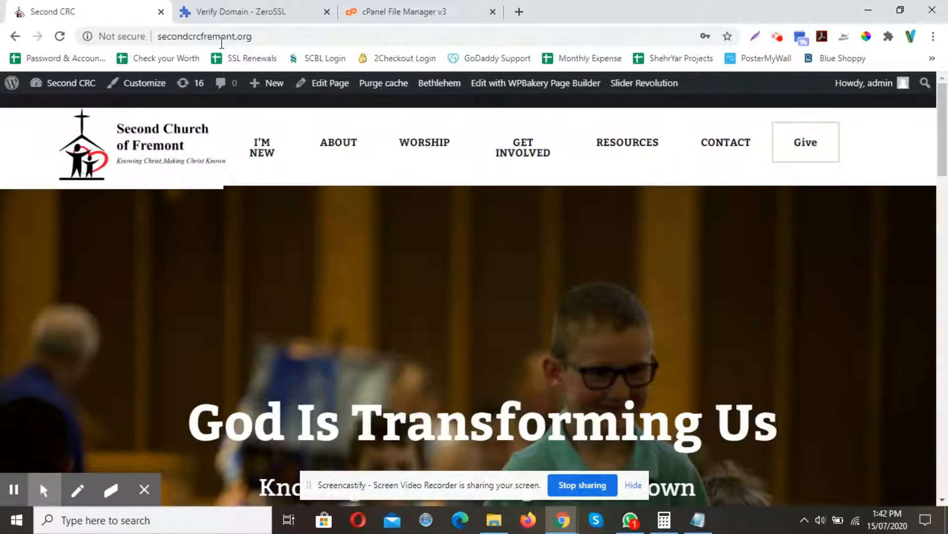
{"action": "left_click", "coordinate": [402, 11]}
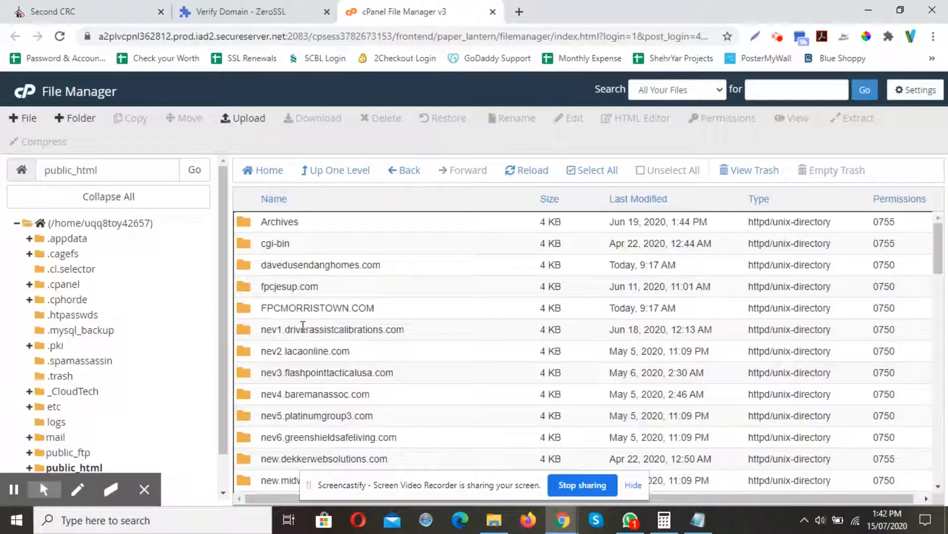
{"action": "scroll", "coordinate": [290, 394], "scroll_direction": "down", "scroll_amount": 4}
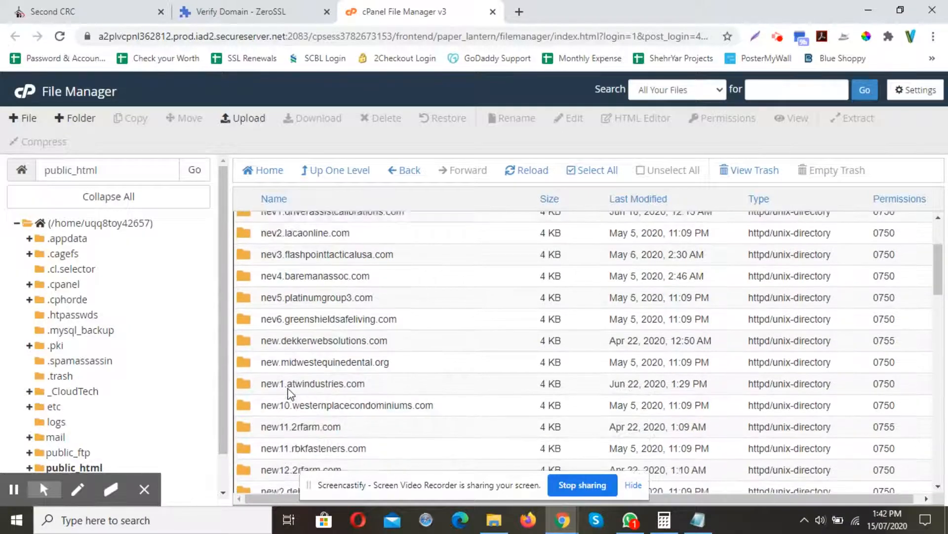
{"action": "scroll", "coordinate": [291, 394], "scroll_direction": "down", "scroll_amount": 4}
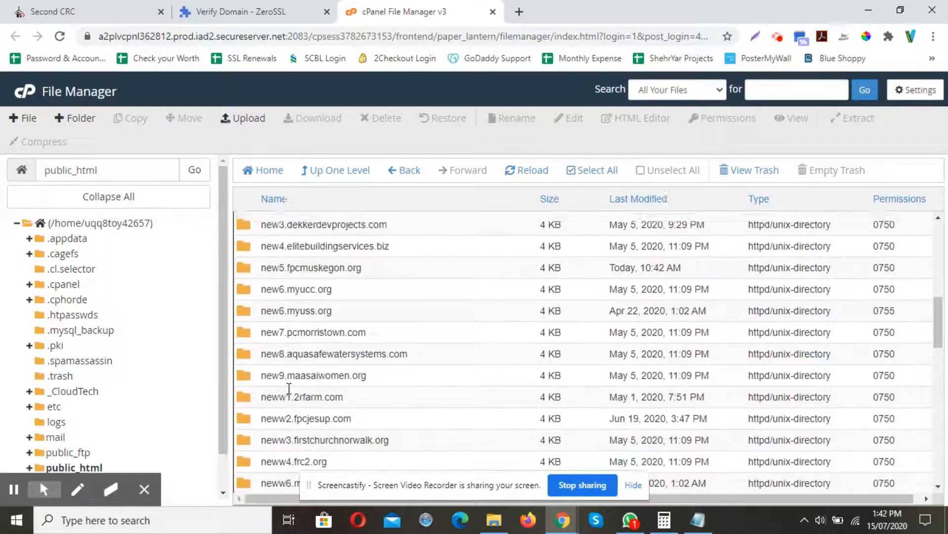
{"action": "scroll", "coordinate": [289, 388], "scroll_direction": "down", "scroll_amount": 4}
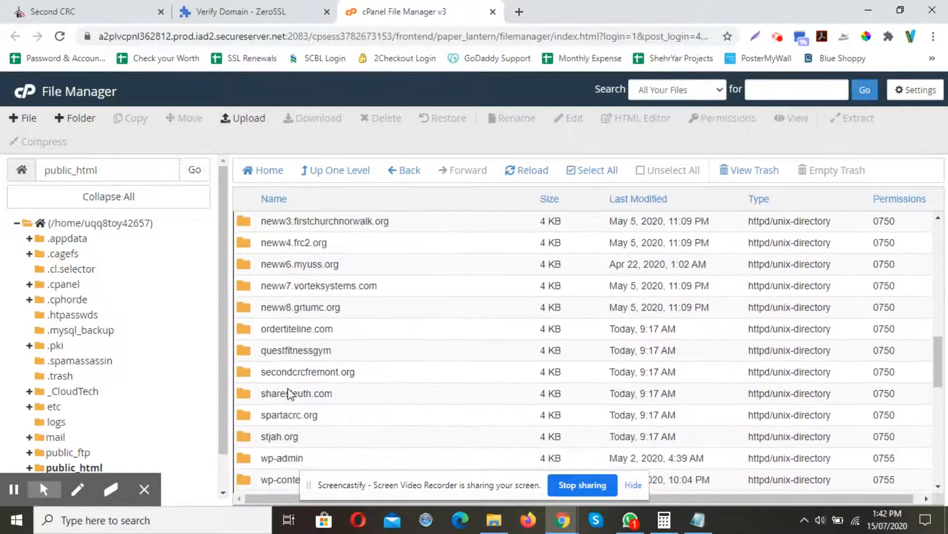
{"action": "double_click", "coordinate": [245, 374]}
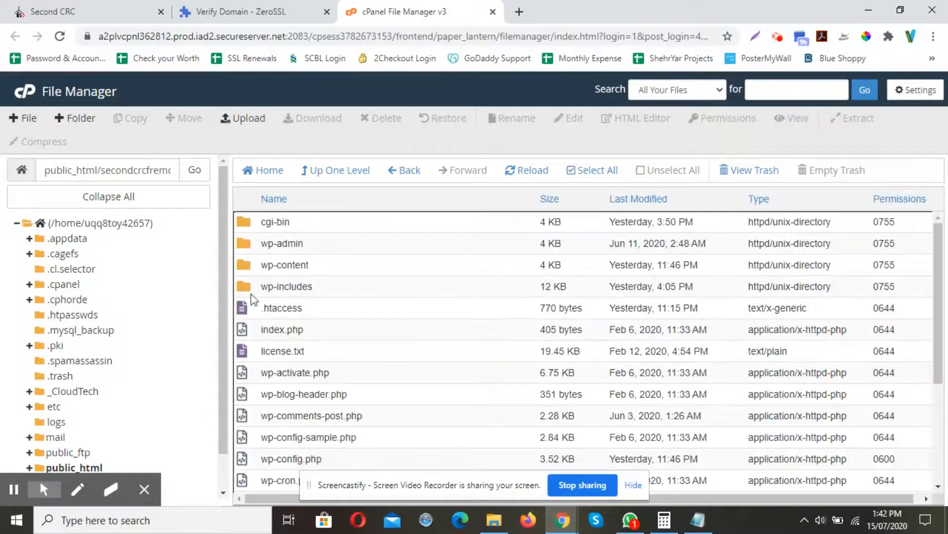
Create a new folder named .well-known in the secondcrcfremont.org folder, copying the name from the verification instructions.
{"action": "left_click", "coordinate": [74, 119]}
{"action": "left_click", "coordinate": [226, 11]}
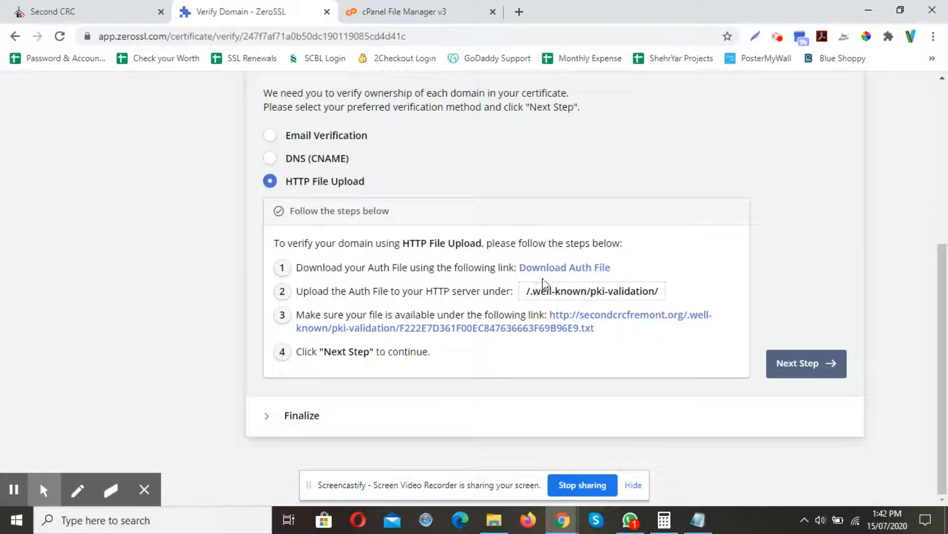
{"action": "left_click_drag", "start_coordinate": [532, 292], "coordinate": [587, 295]}
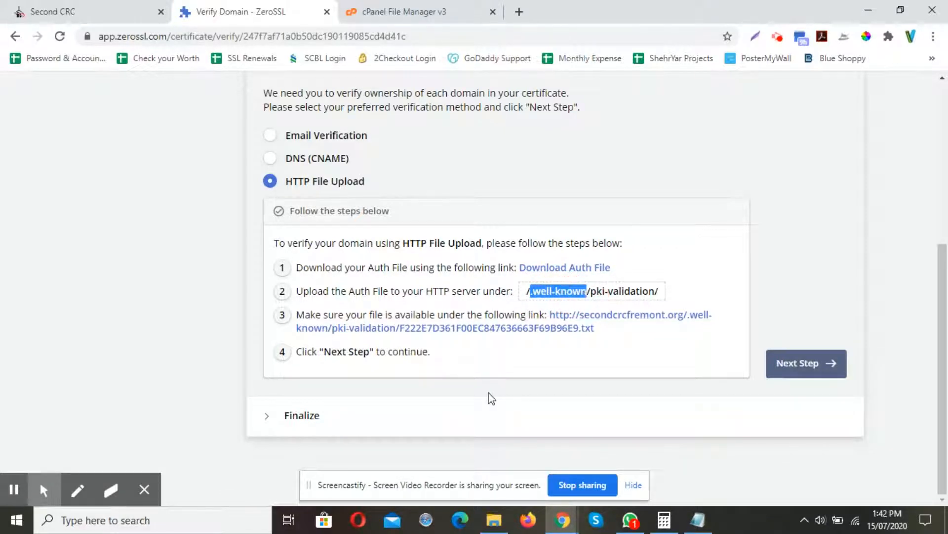
{"action": "key", "text": "ctrl+c"}
{"action": "left_click", "coordinate": [405, 12]}
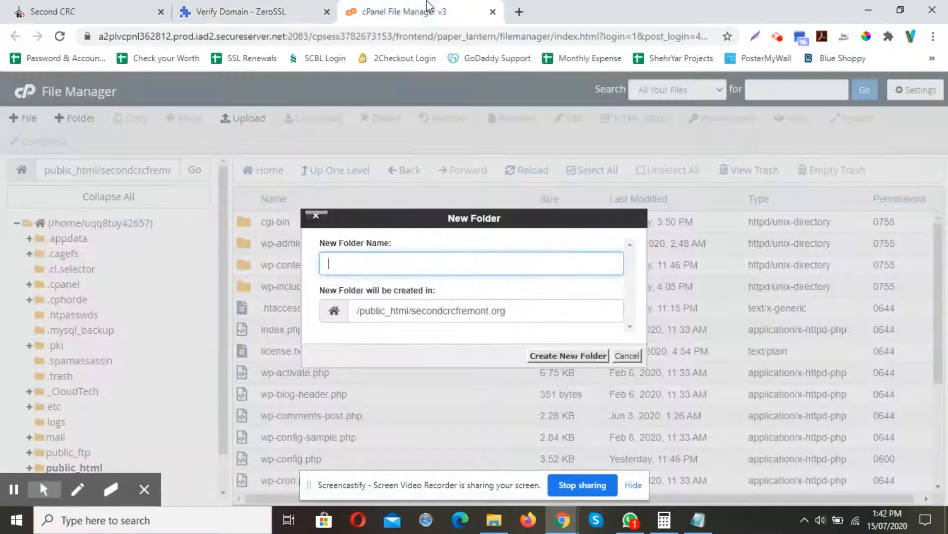
{"action": "key", "text": "ctrl+v"}
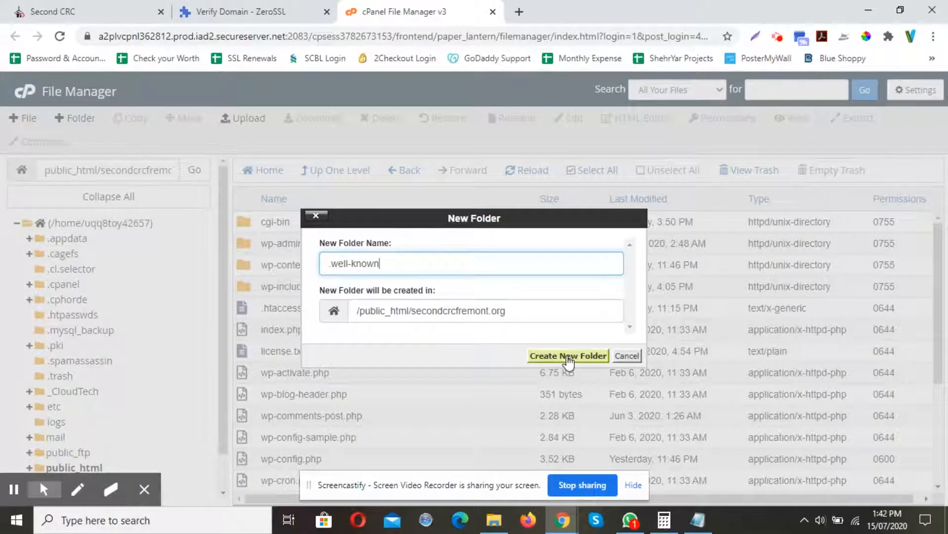
{"action": "left_click", "coordinate": [568, 357]}
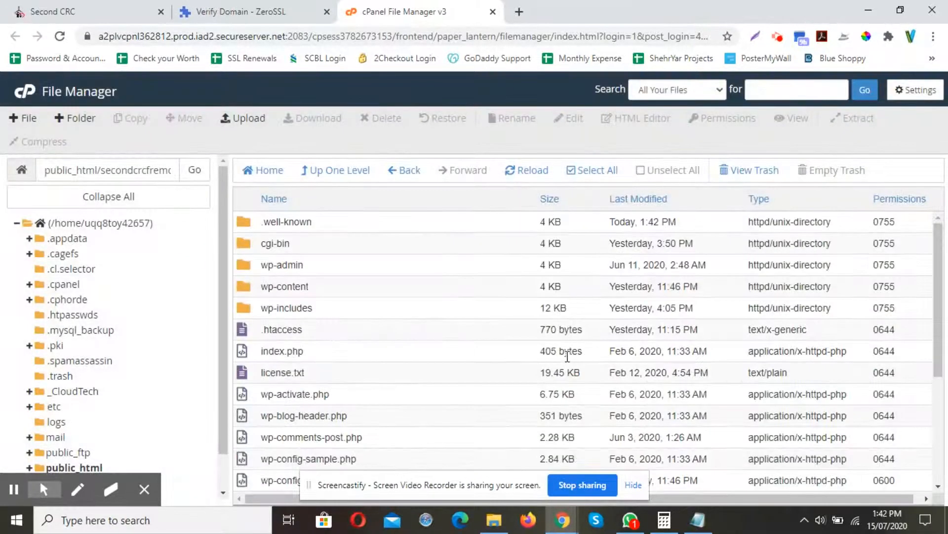
Open .well-known and create a folder named pki-validation inside it, copying the name from the instructions.
{"action": "double_click", "coordinate": [249, 228]}
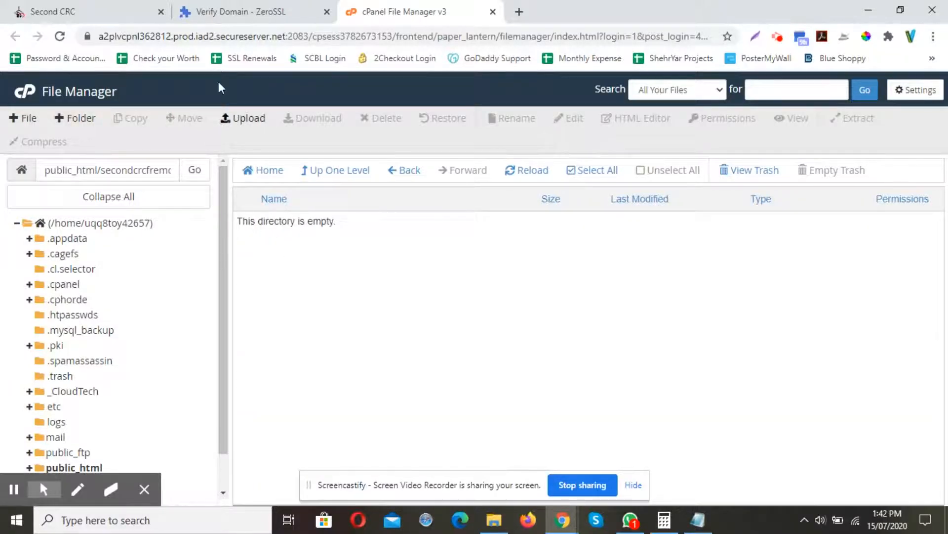
{"action": "left_click", "coordinate": [77, 119]}
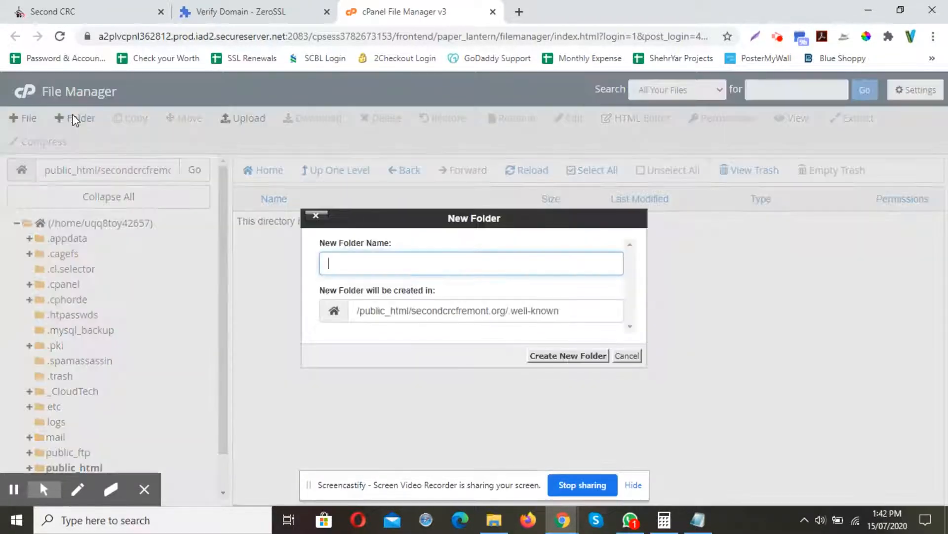
{"action": "left_click", "coordinate": [242, 9]}
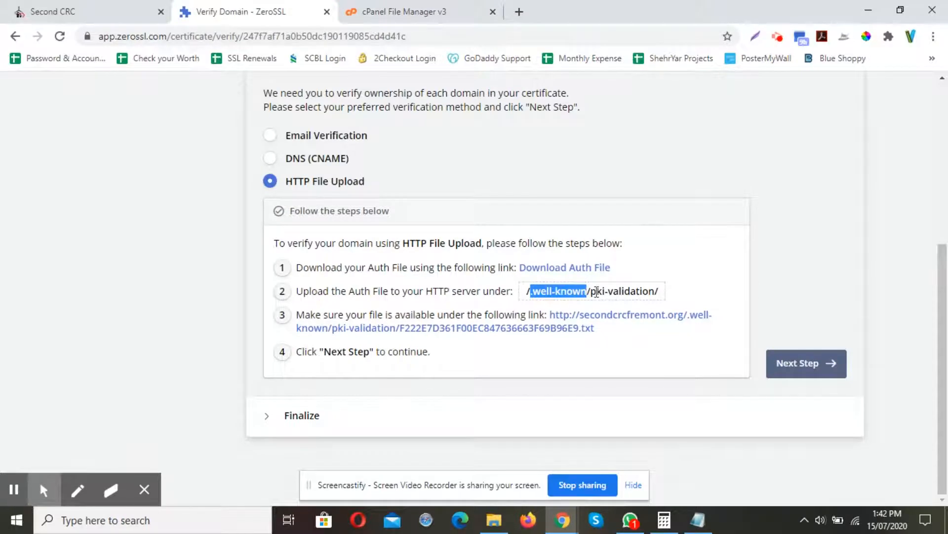
{"action": "left_click_drag", "start_coordinate": [590, 292], "coordinate": [655, 291]}
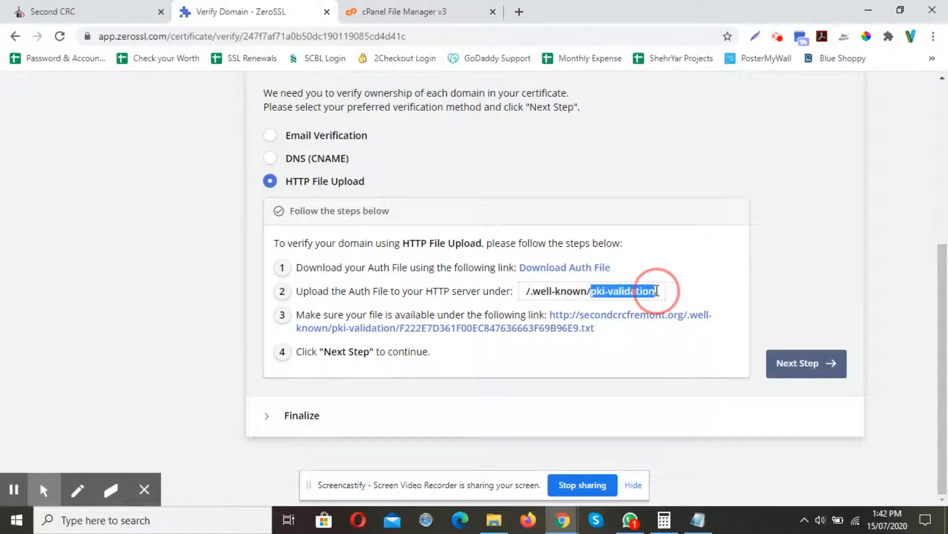
{"action": "key", "text": "ctrl+c"}
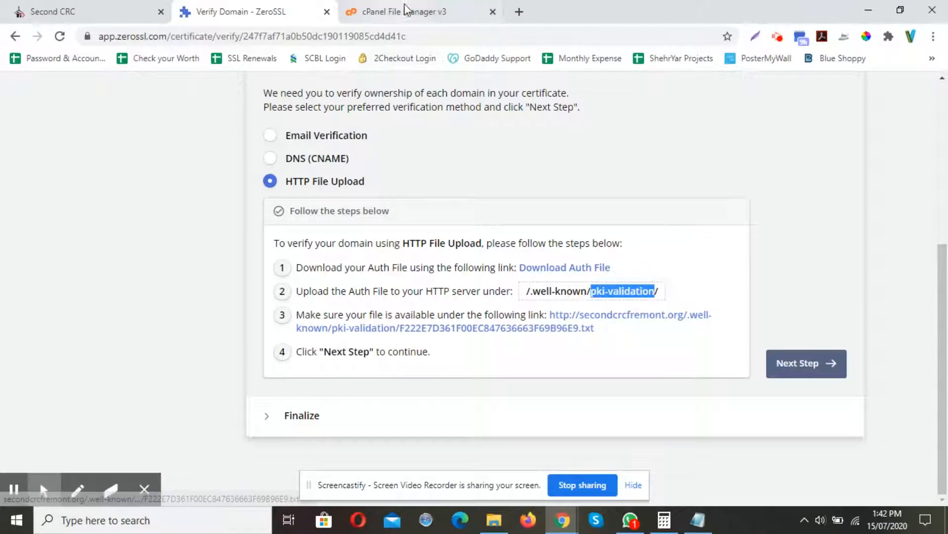
{"action": "left_click", "coordinate": [401, 11]}
{"action": "key", "text": "ctrl+v"}
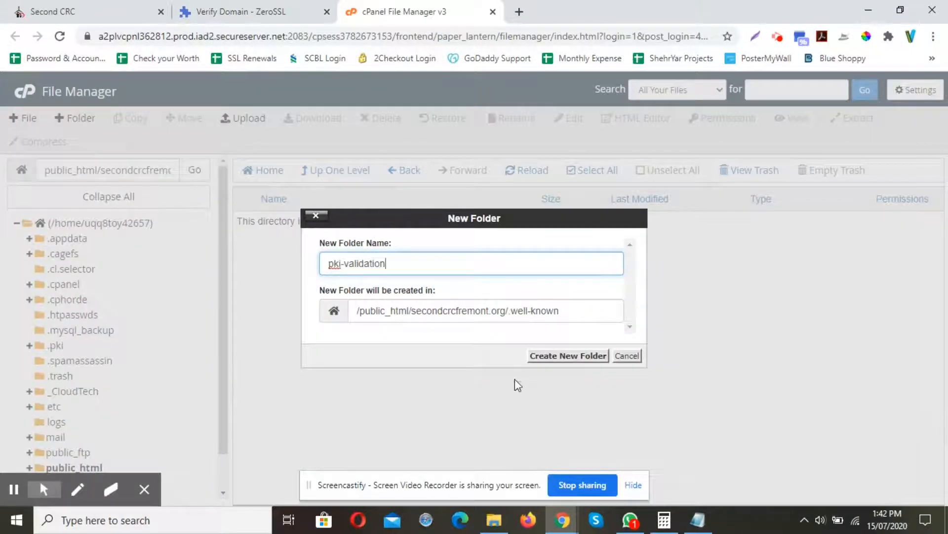
{"action": "left_click", "coordinate": [567, 356]}
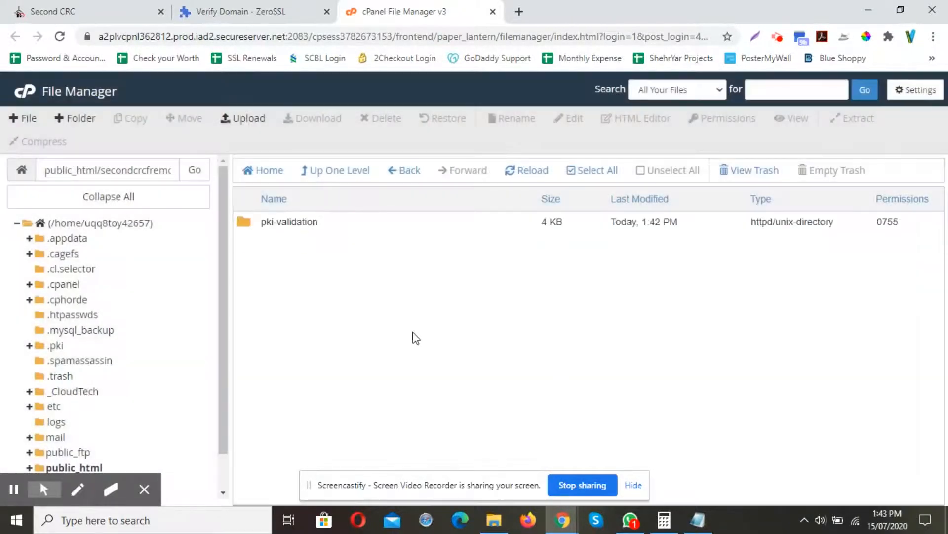
Open the pki-validation folder and upload the auth file F222E7D361F00EC847636663F69B96E9.txt from Downloads into it.
{"action": "double_click", "coordinate": [250, 224]}
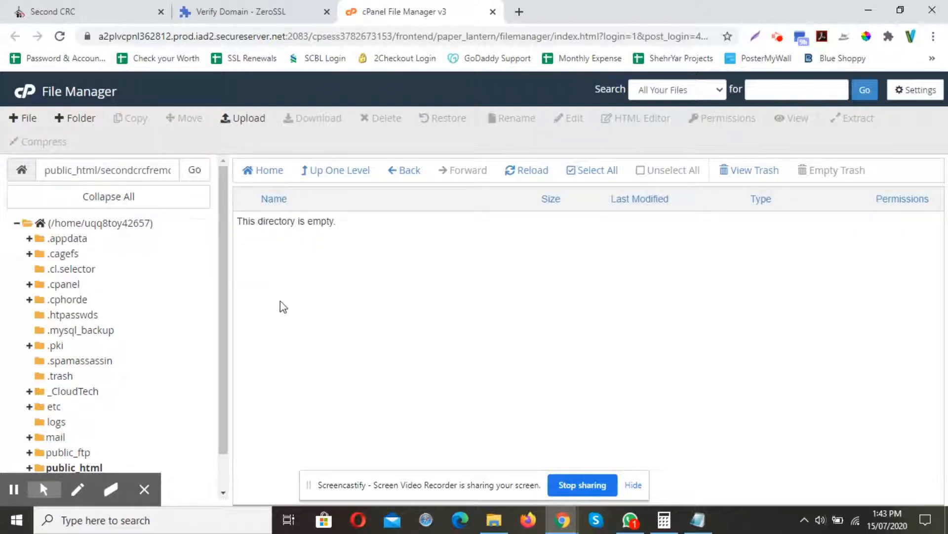
{"action": "left_click", "coordinate": [248, 117]}
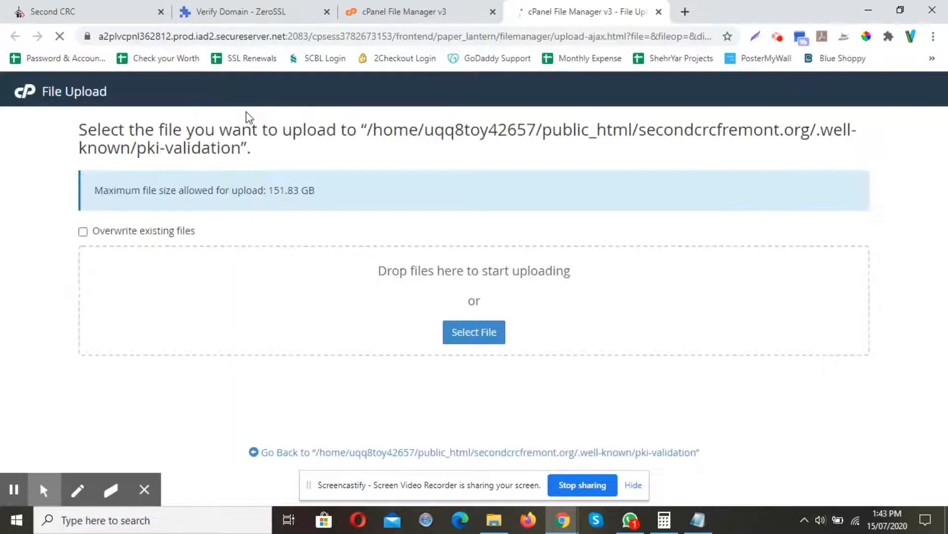
{"action": "left_click", "coordinate": [469, 341]}
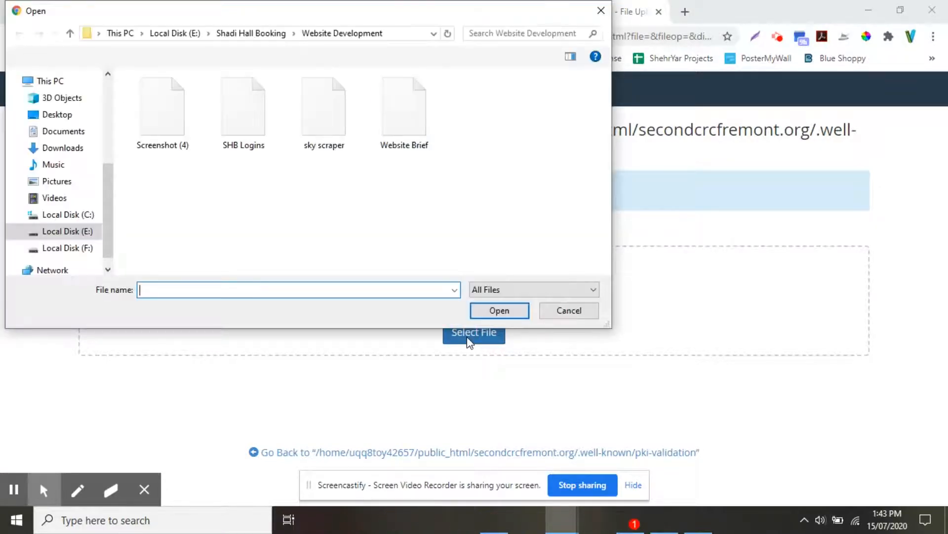
{"action": "left_click", "coordinate": [63, 148]}
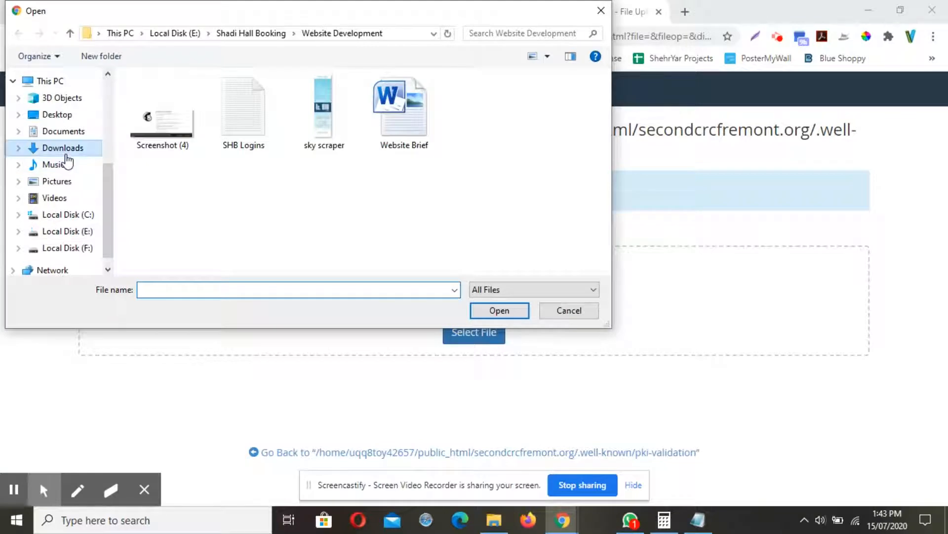
{"action": "double_click", "coordinate": [175, 148]}
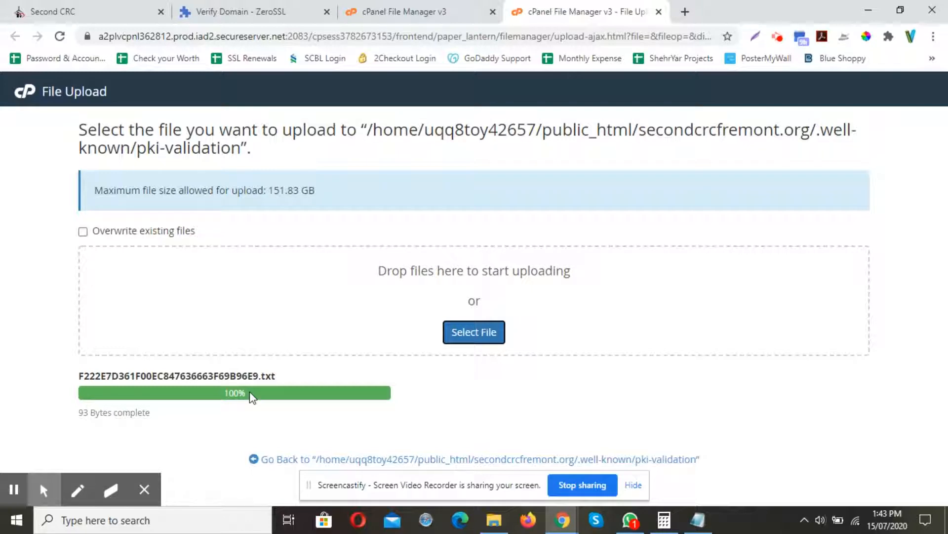
{"action": "left_click", "coordinate": [287, 462]}
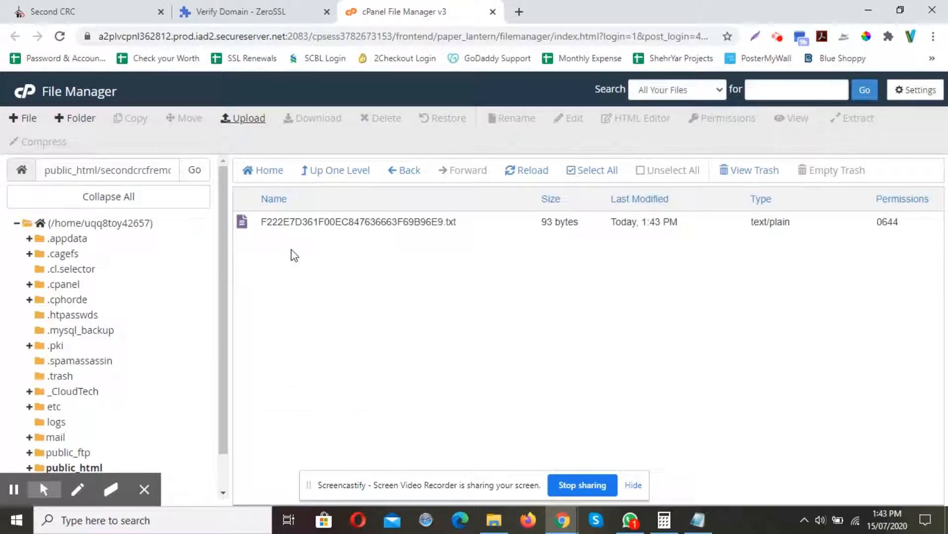
{"action": "left_click", "coordinate": [292, 252]}
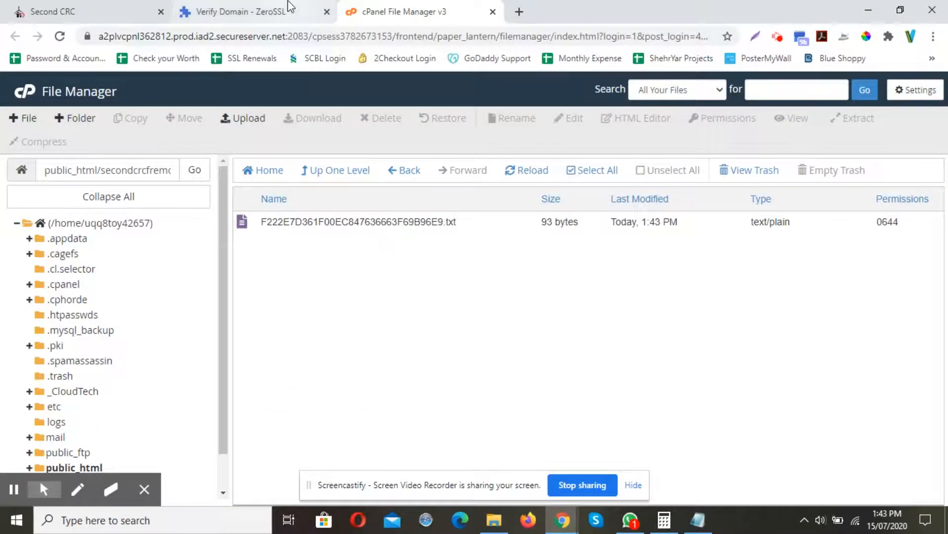
Open the auth file's verification link on the domain to check its contents, then close that tab.
{"action": "left_click", "coordinate": [290, 7]}
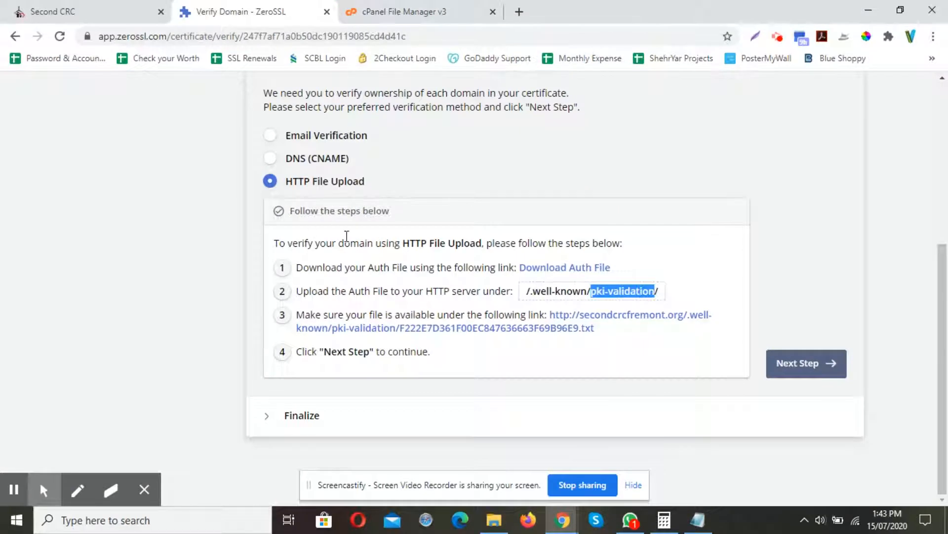
{"action": "left_click", "coordinate": [579, 330]}
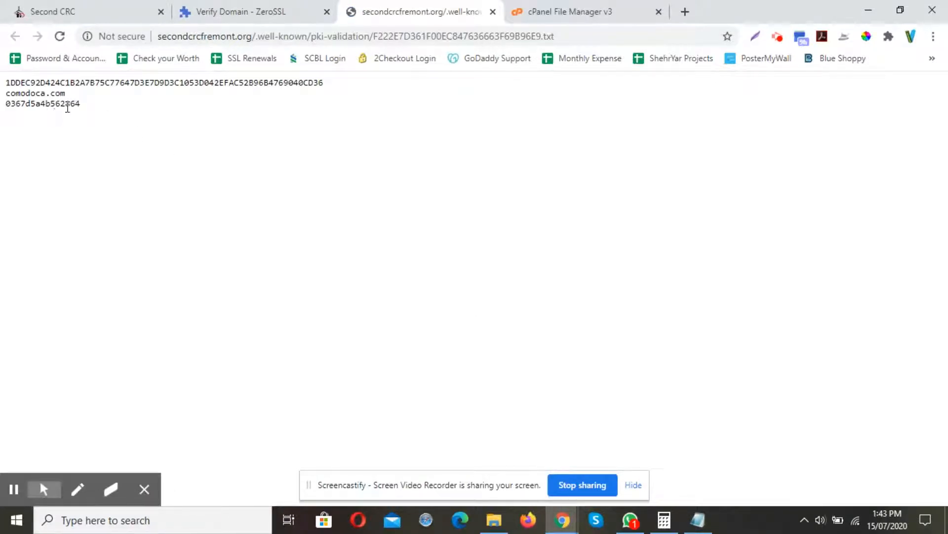
{"action": "left_click_drag", "start_coordinate": [91, 105], "coordinate": [59, 106]}
{"action": "key", "text": "ctrl+a"}
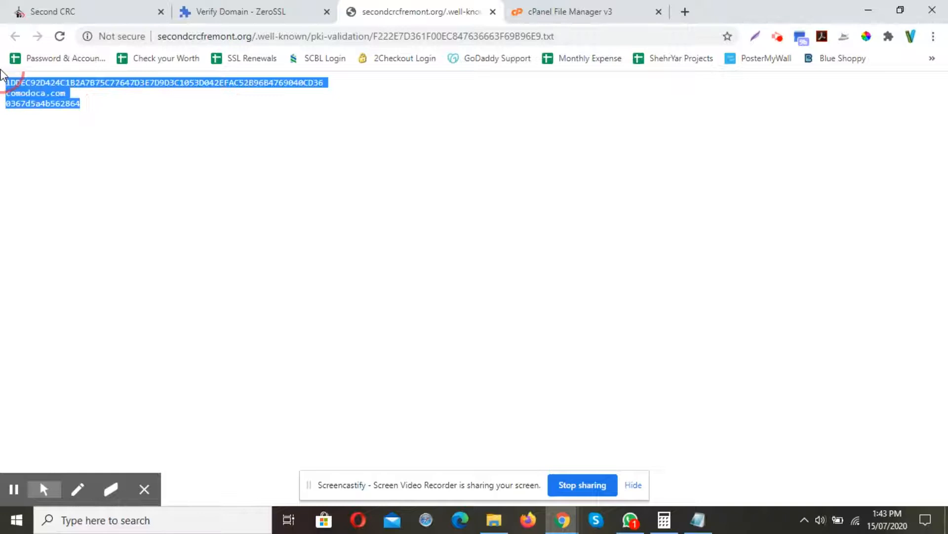
{"action": "left_click", "coordinate": [112, 120]}
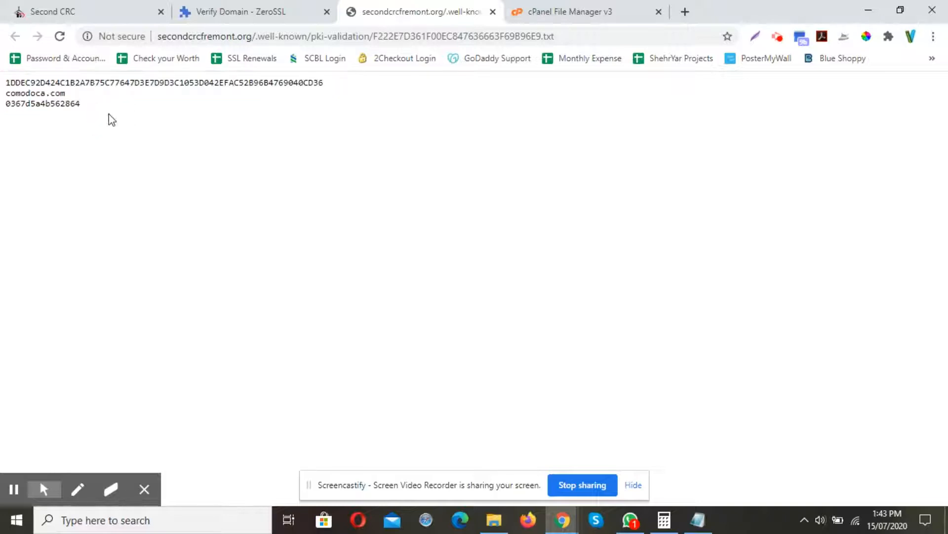
{"action": "left_click", "coordinate": [492, 12]}
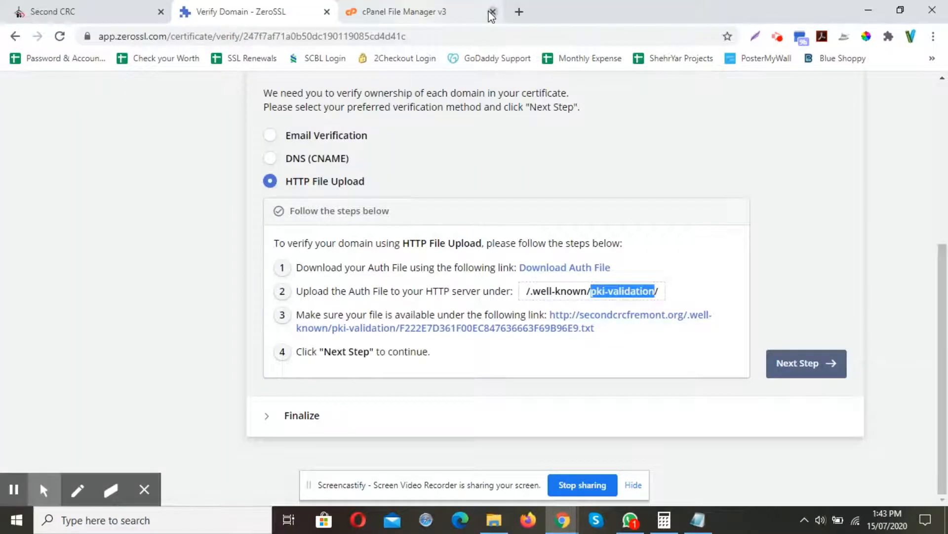
Back on the ZeroSSL verification page, continue to Finalize and verify the domain secondcrcfremont.org.
{"action": "left_click", "coordinate": [493, 12]}
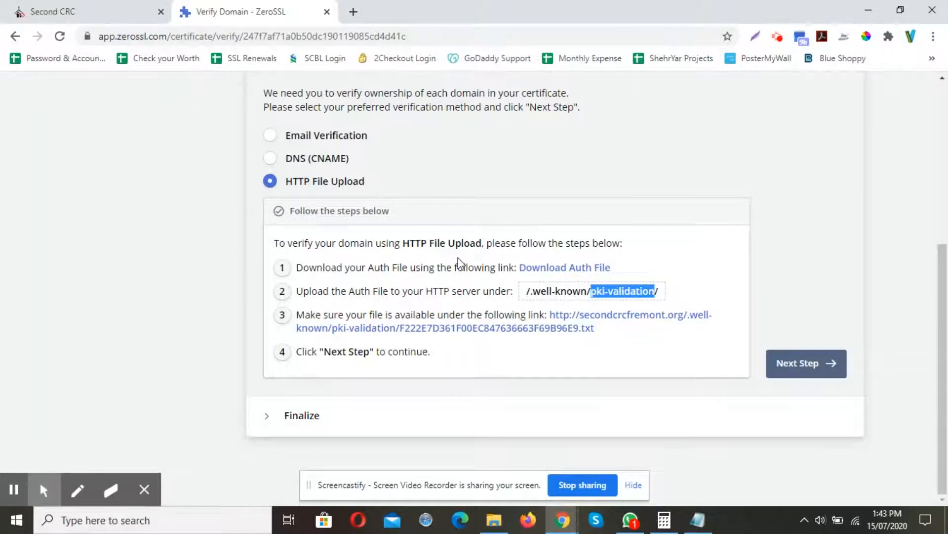
{"action": "key", "text": "ctrl+shift+t"}
{"action": "left_click", "coordinate": [253, 10]}
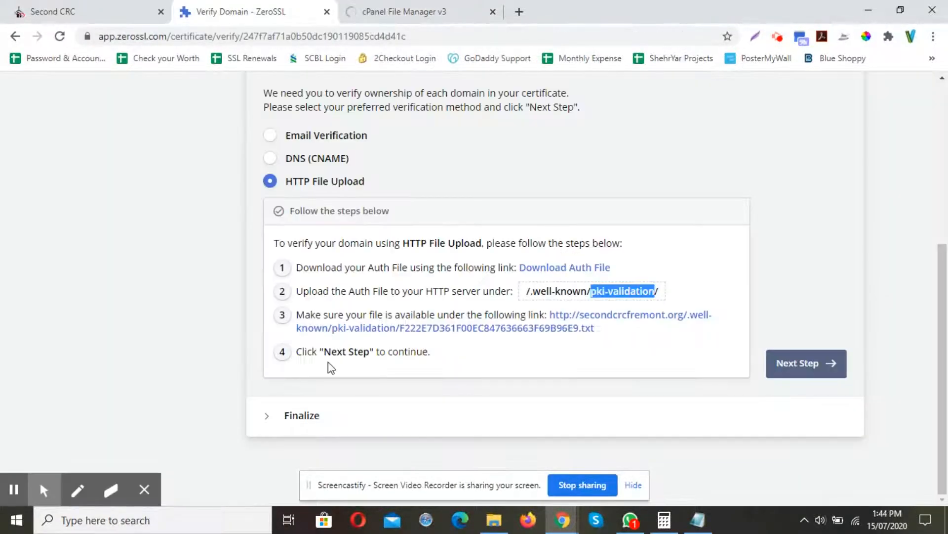
{"action": "left_click", "coordinate": [794, 363]}
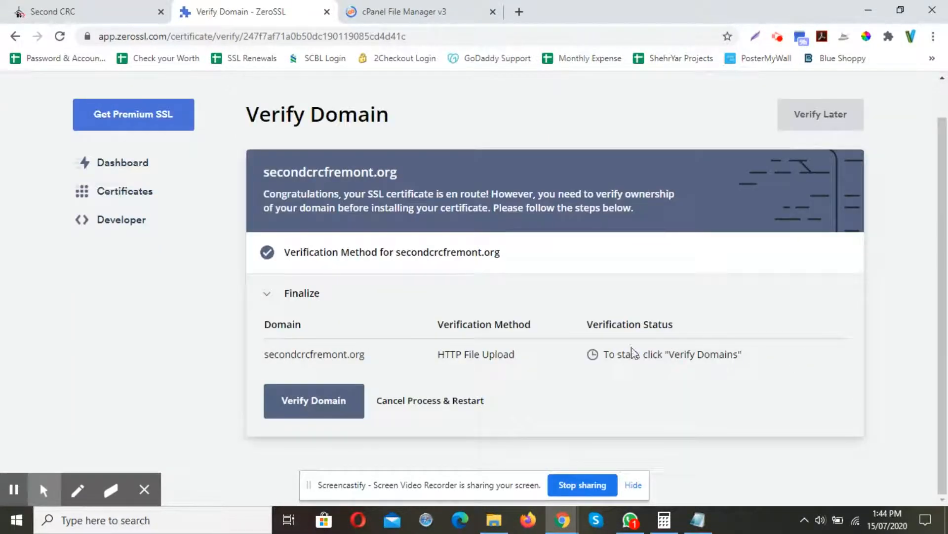
{"action": "left_click", "coordinate": [340, 401]}
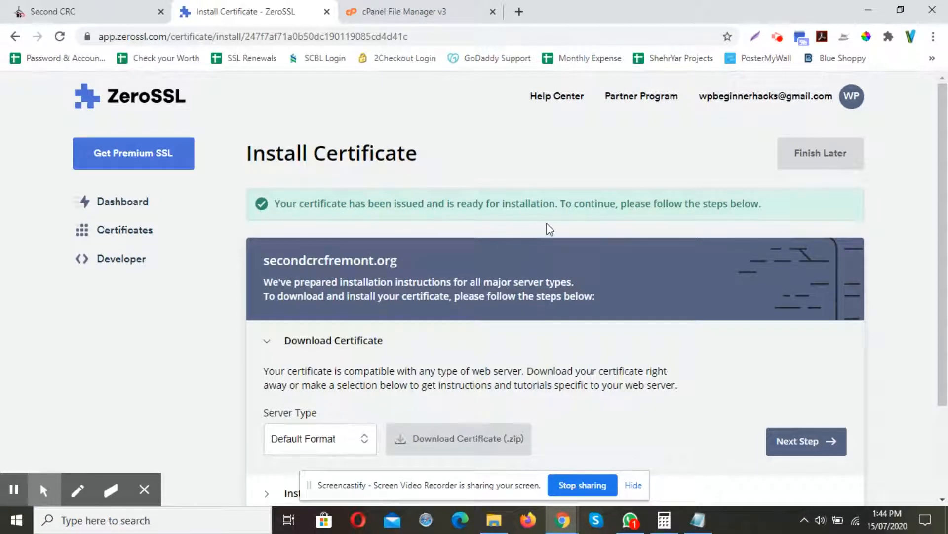
Choose Apache as the server type, download the certificate zip, and continue to the install instructions.
{"action": "scroll", "coordinate": [549, 228], "scroll_direction": "down", "scroll_amount": 2}
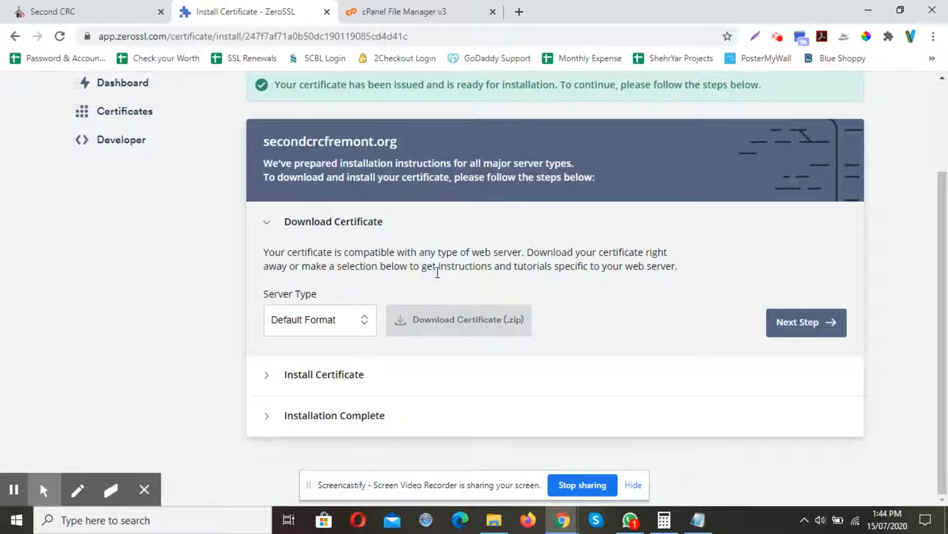
{"action": "left_click", "coordinate": [360, 321]}
{"action": "left_click", "coordinate": [355, 324]}
{"action": "left_click", "coordinate": [348, 330]}
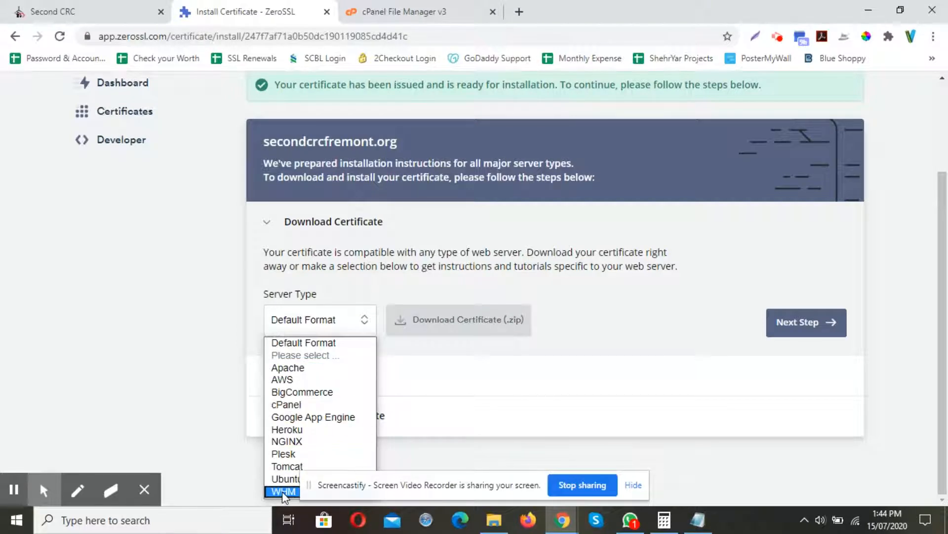
{"action": "left_click", "coordinate": [292, 373]}
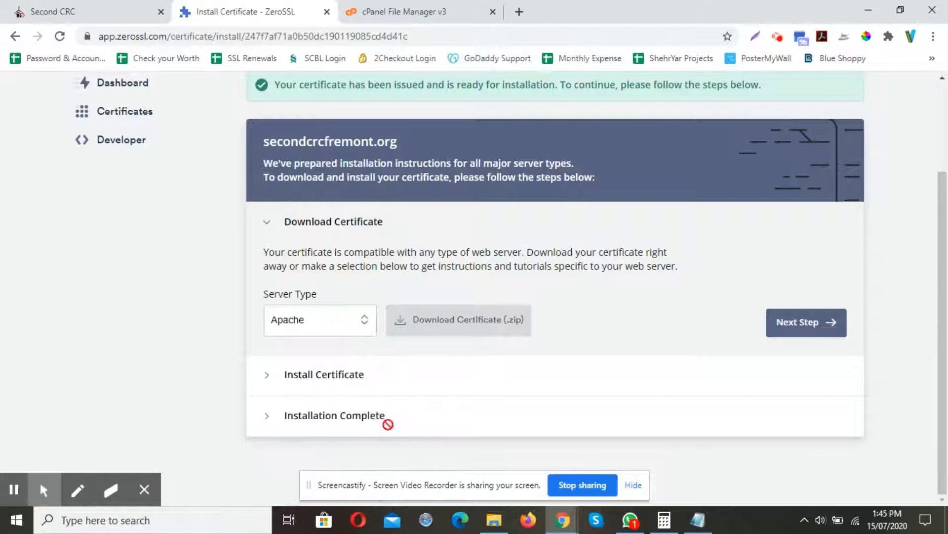
{"action": "left_click_drag", "start_coordinate": [425, 492], "coordinate": [656, 493]}
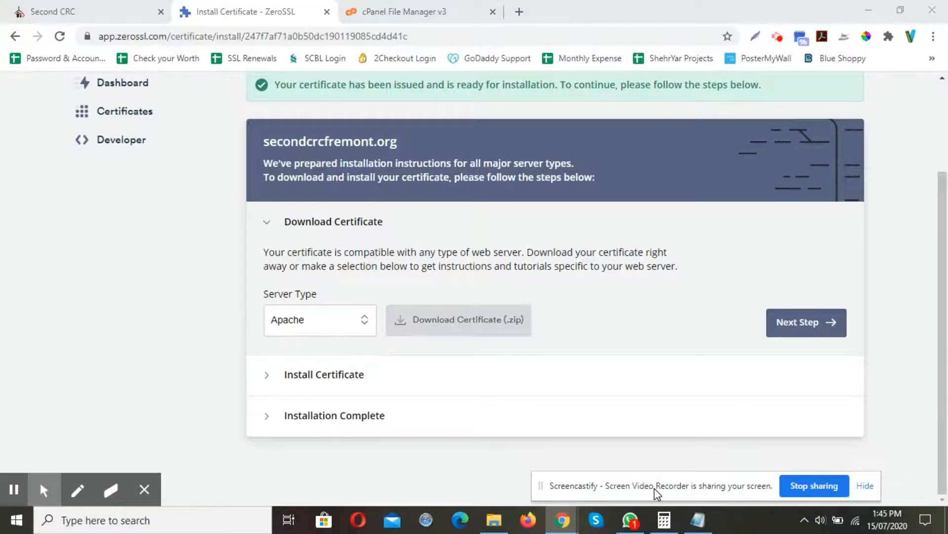
{"action": "left_click", "coordinate": [468, 325]}
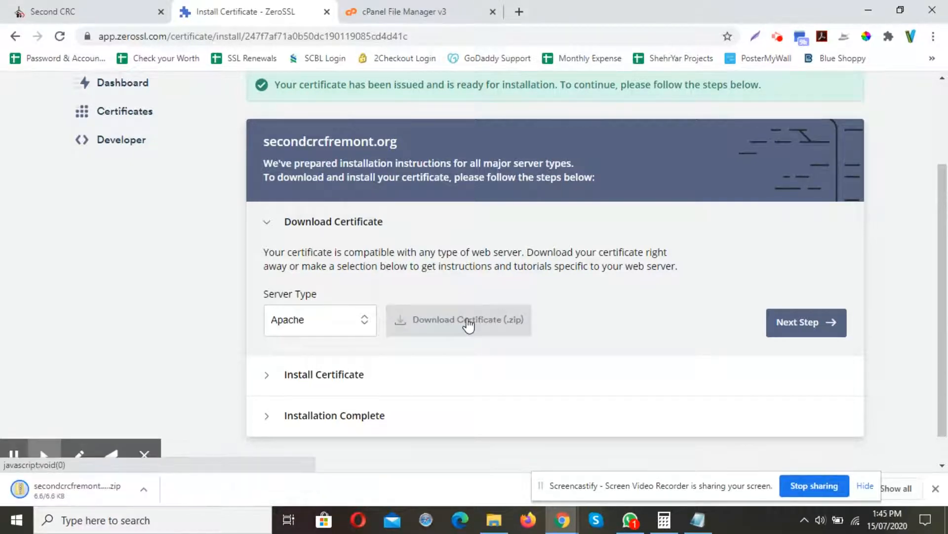
{"action": "left_click", "coordinate": [802, 323]}
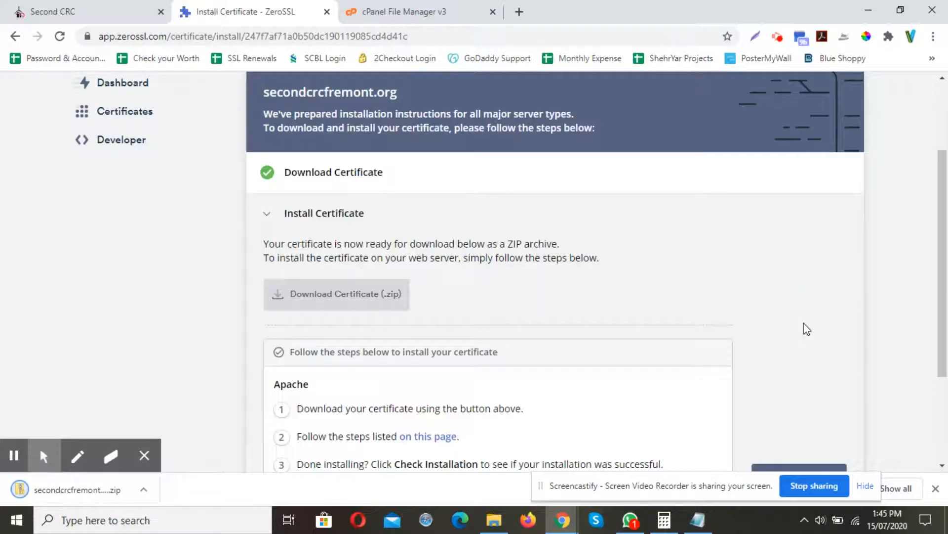
{"action": "scroll", "coordinate": [463, 288], "scroll_direction": "down", "scroll_amount": 3}
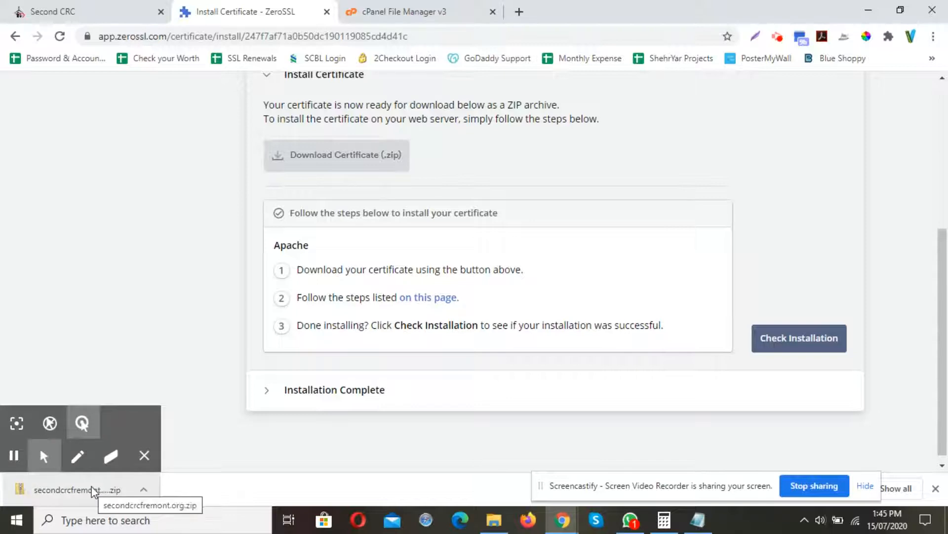
In Downloads, extract the secondcrcfremont.org certificate zip and open the extracted folder.
{"action": "left_click", "coordinate": [494, 520]}
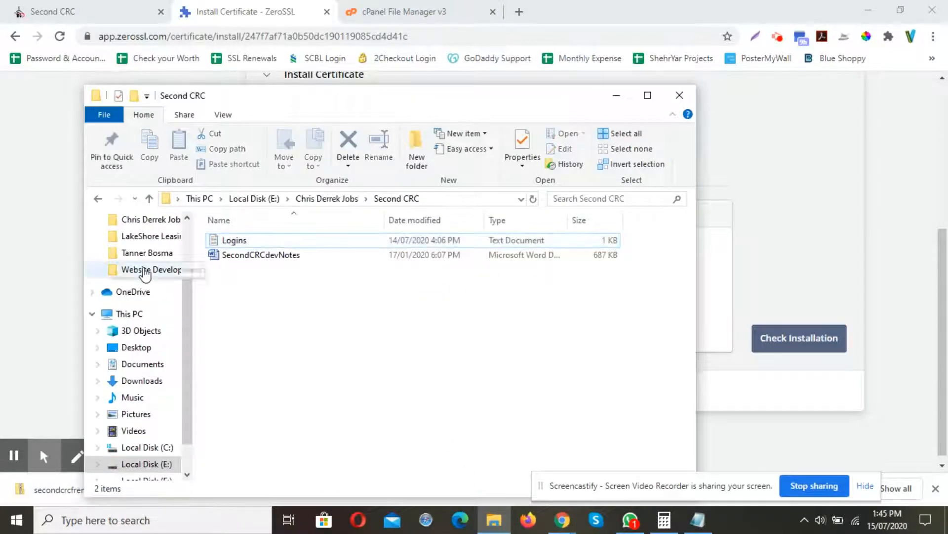
{"action": "left_click", "coordinate": [137, 383]}
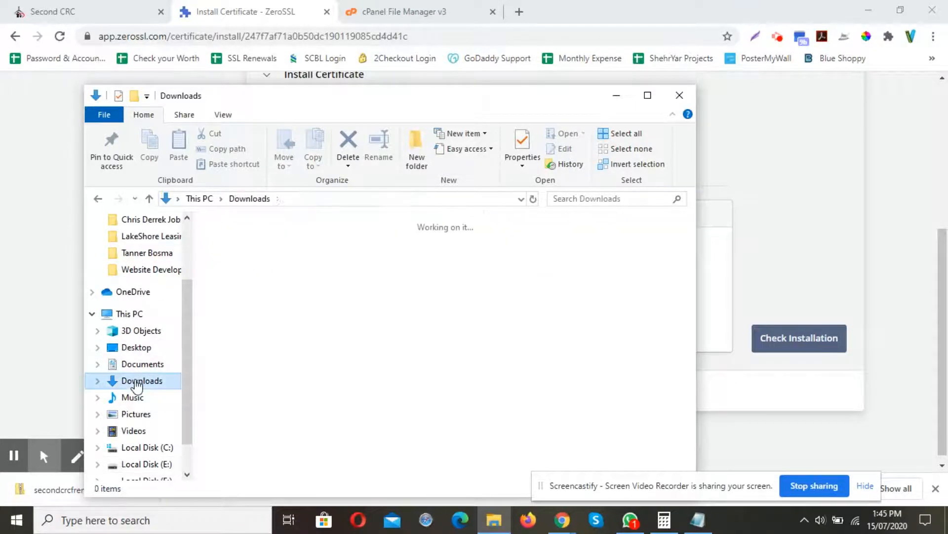
{"action": "left_click", "coordinate": [252, 279]}
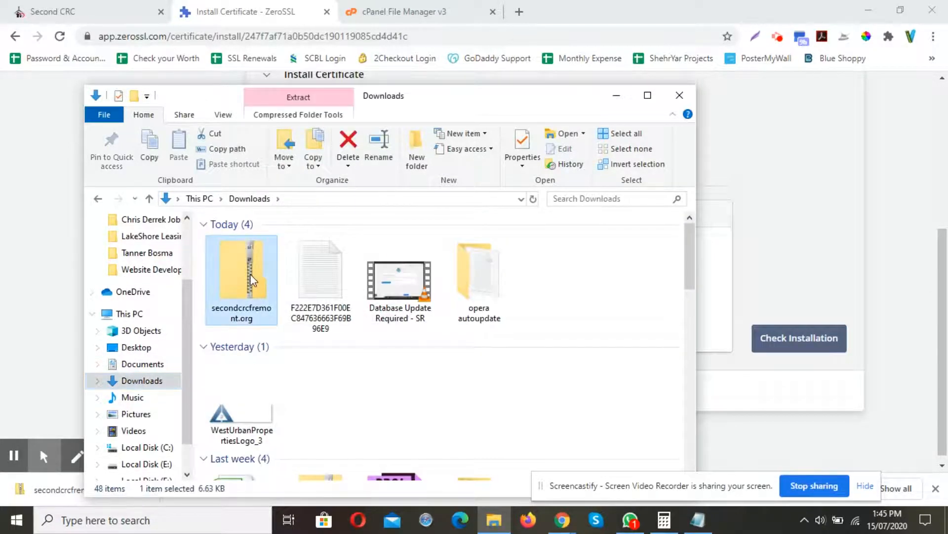
{"action": "right_click", "coordinate": [251, 279]}
{"action": "left_click", "coordinate": [291, 273]}
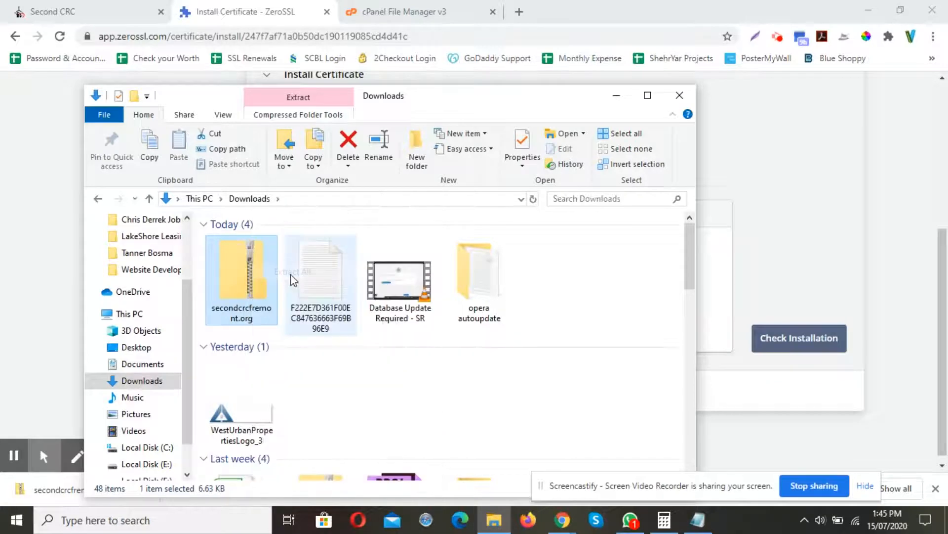
{"action": "left_click", "coordinate": [618, 393]}
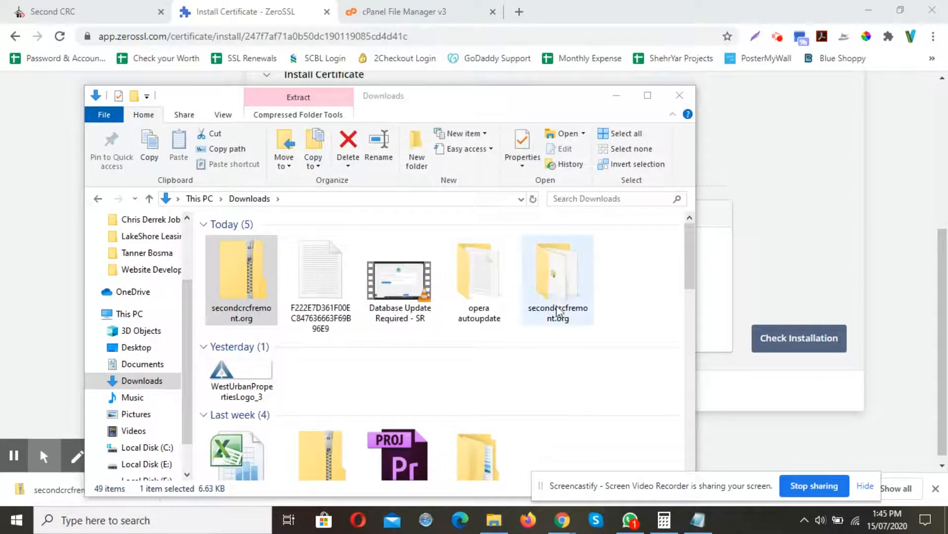
{"action": "double_click", "coordinate": [557, 312]}
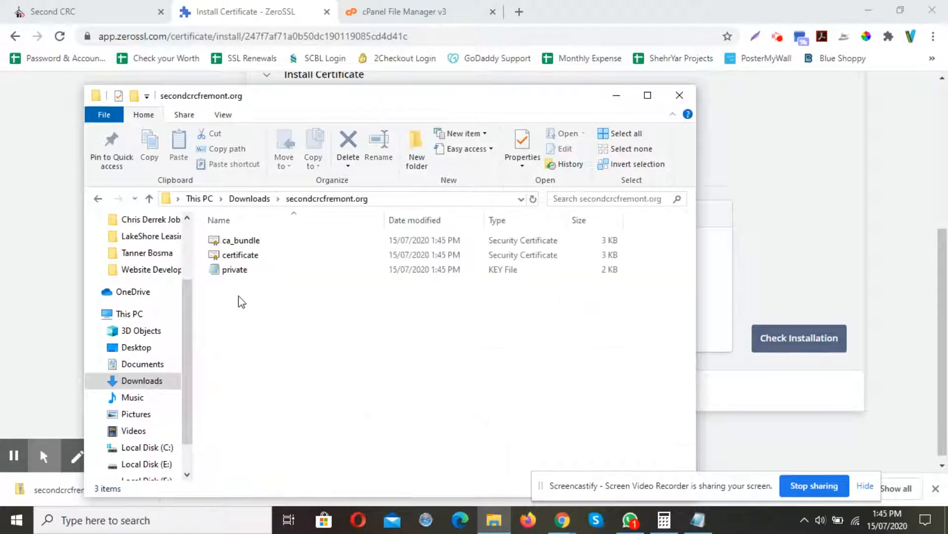
{"action": "left_click_drag", "start_coordinate": [277, 305], "coordinate": [229, 242]}
{"action": "left_click", "coordinate": [267, 301]}
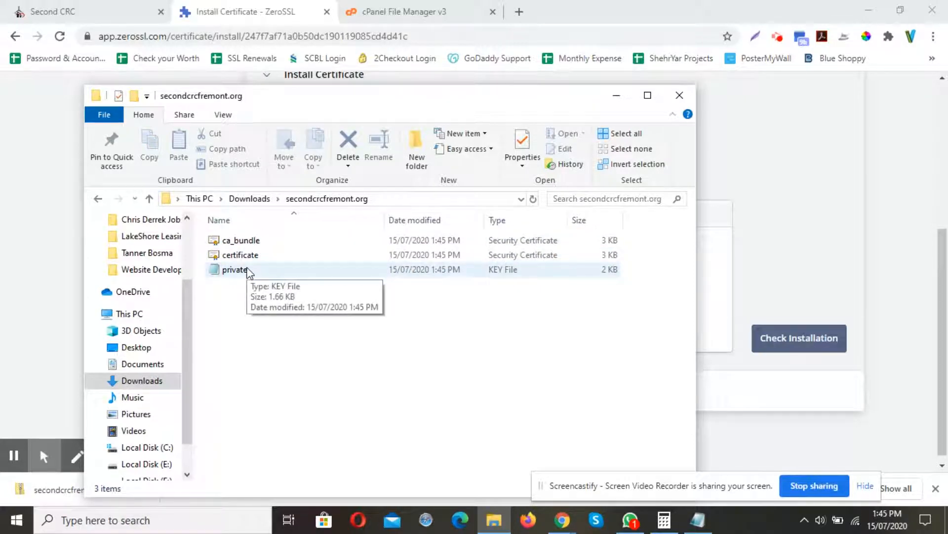
{"action": "left_click", "coordinate": [616, 96]}
Switch to the cPanel tab, go to the cPanel home page, and open SSL/TLS.
{"action": "left_click", "coordinate": [391, 8]}
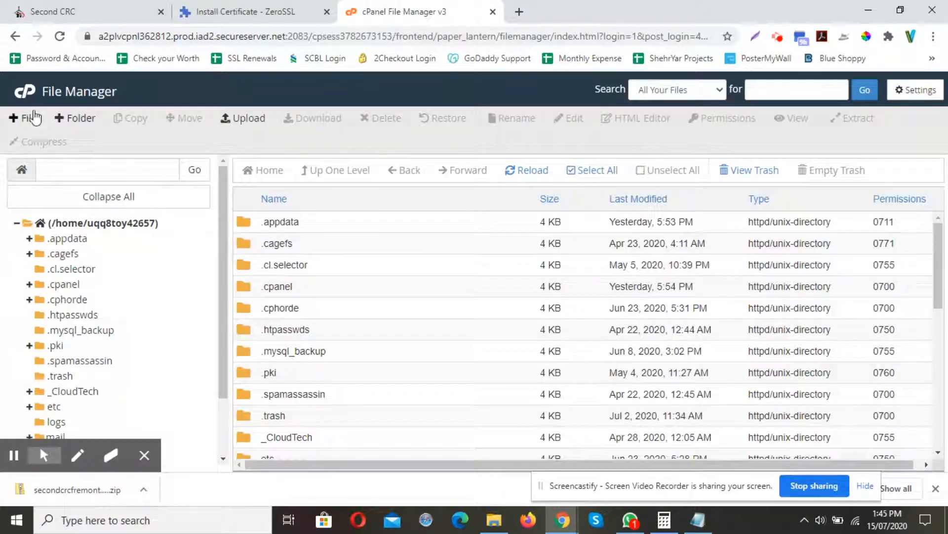
{"action": "left_click", "coordinate": [32, 98]}
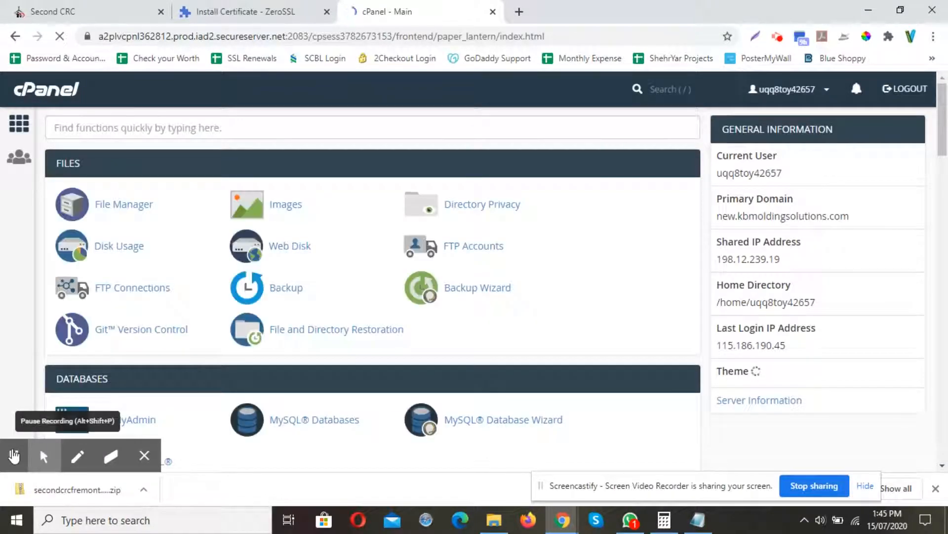
{"action": "left_click", "coordinate": [936, 489]}
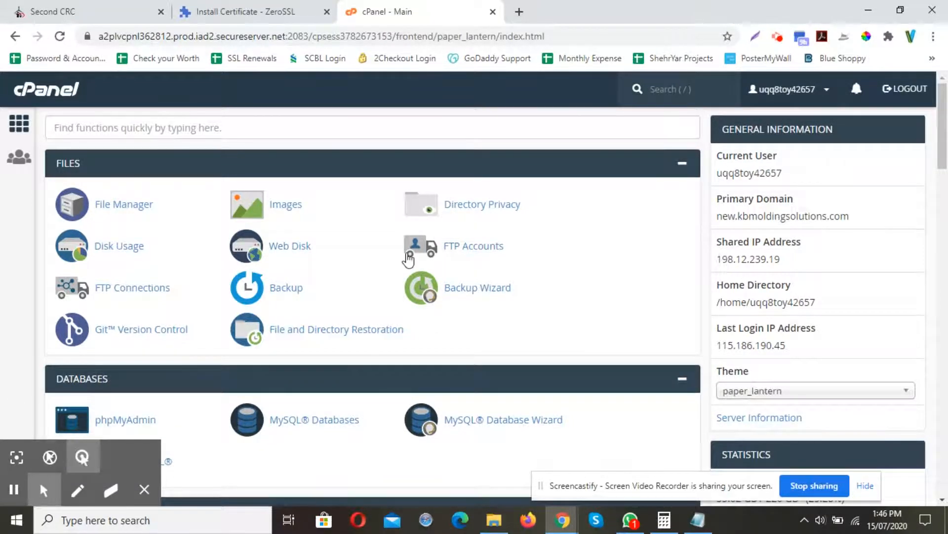
{"action": "scroll", "coordinate": [408, 257], "scroll_direction": "down", "scroll_amount": 4}
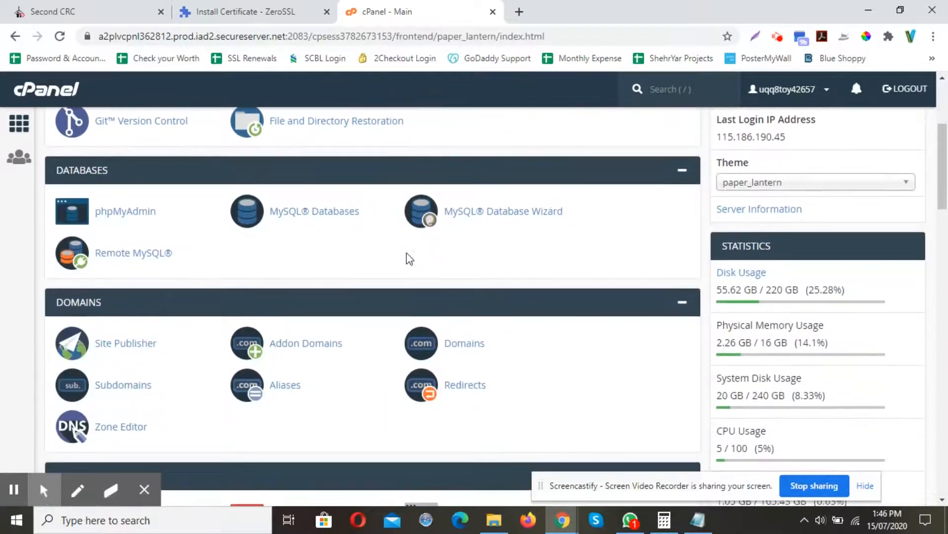
{"action": "scroll", "coordinate": [410, 259], "scroll_direction": "down", "scroll_amount": 12}
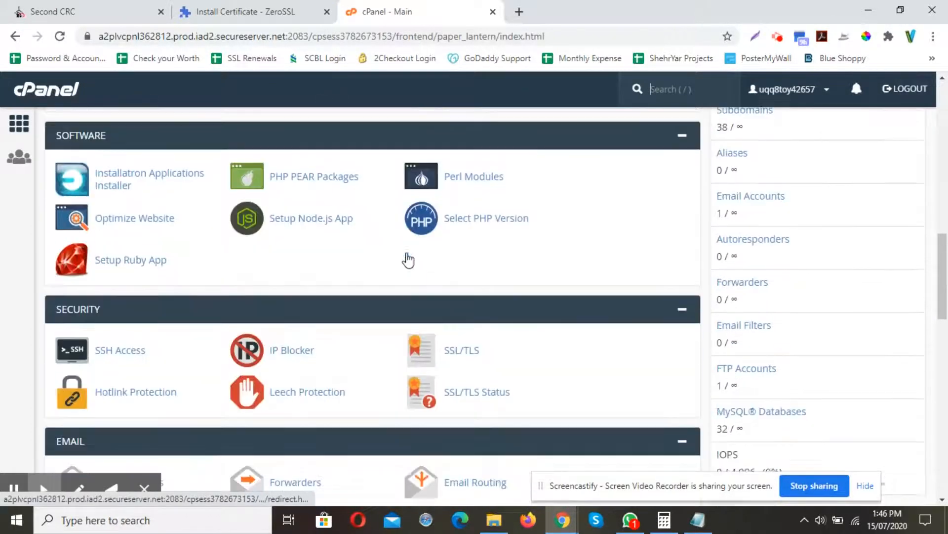
{"action": "left_click", "coordinate": [458, 350]}
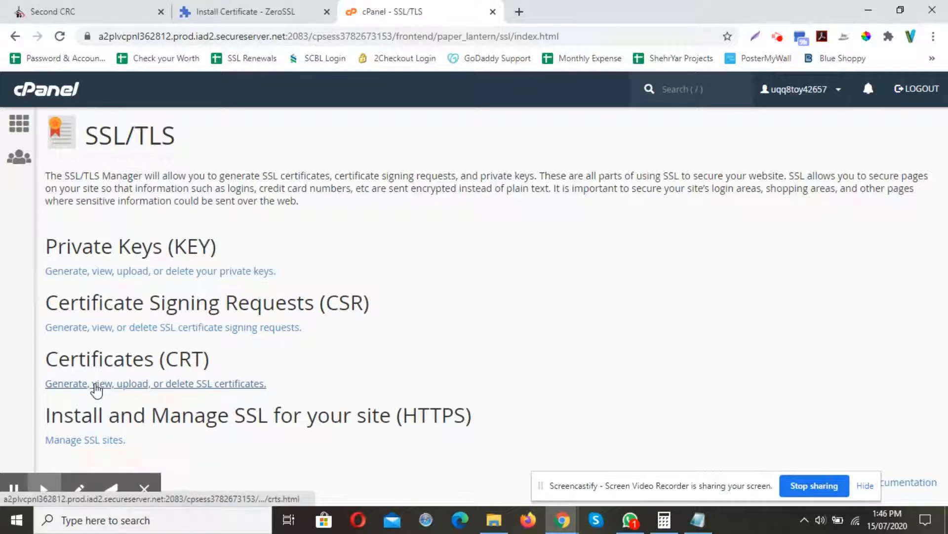
Open the SSL certificates page and go to the Upload a New Certificate form.
{"action": "left_click", "coordinate": [95, 389]}
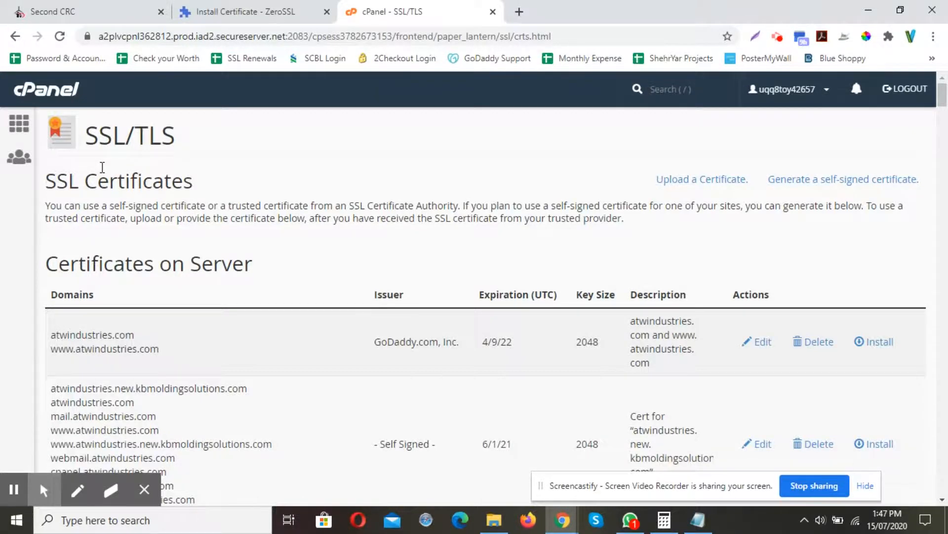
{"action": "left_click", "coordinate": [721, 180]}
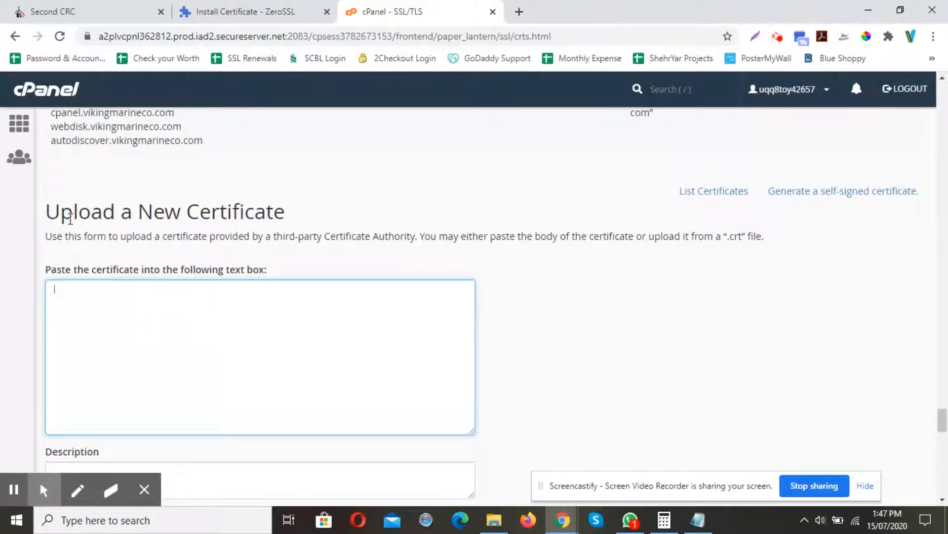
{"action": "left_click_drag", "start_coordinate": [51, 211], "coordinate": [302, 220]}
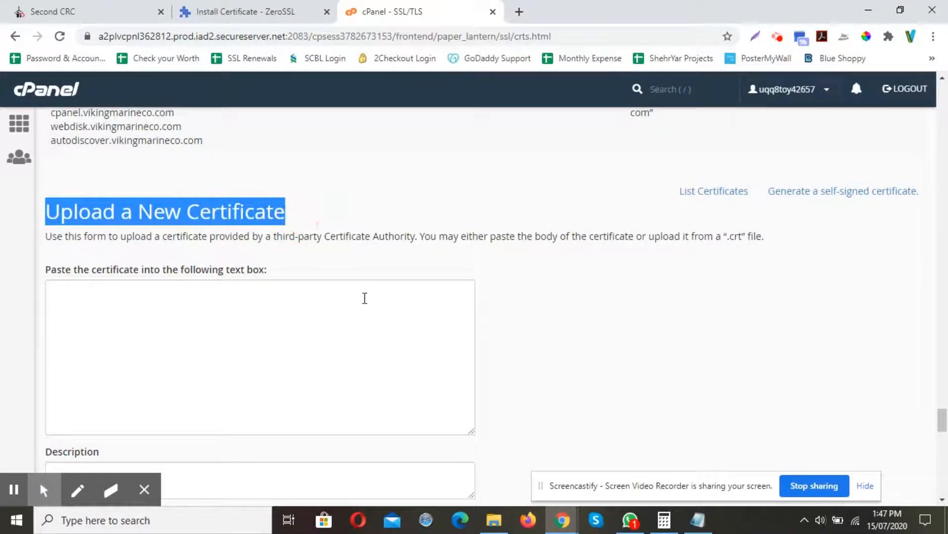
{"action": "scroll", "coordinate": [364, 298], "scroll_direction": "down", "scroll_amount": 1}
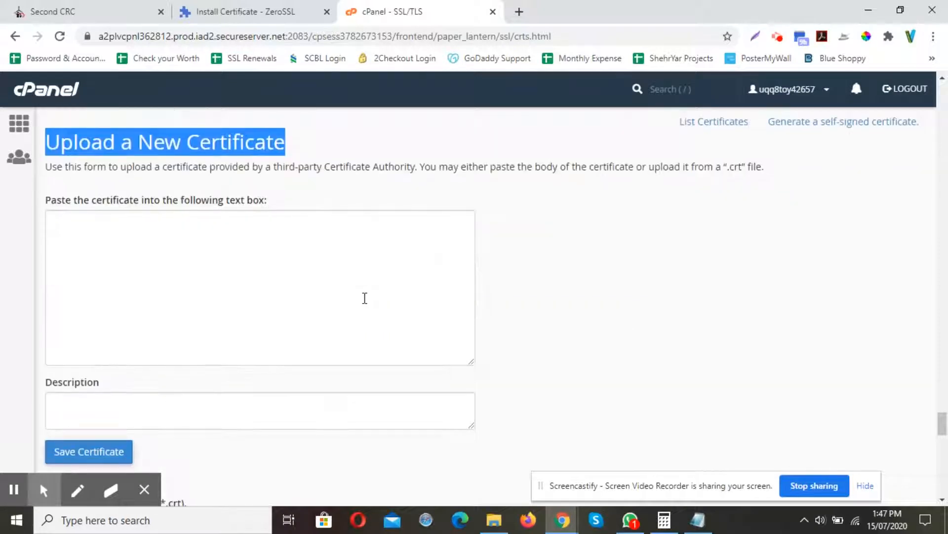
{"action": "scroll", "coordinate": [365, 298], "scroll_direction": "down", "scroll_amount": 1}
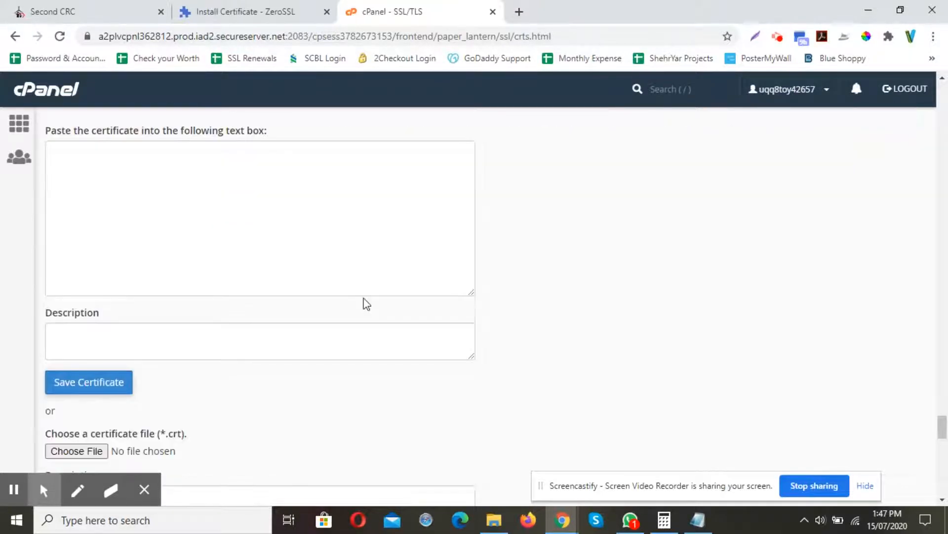
{"action": "scroll", "coordinate": [365, 301], "scroll_direction": "down", "scroll_amount": 1}
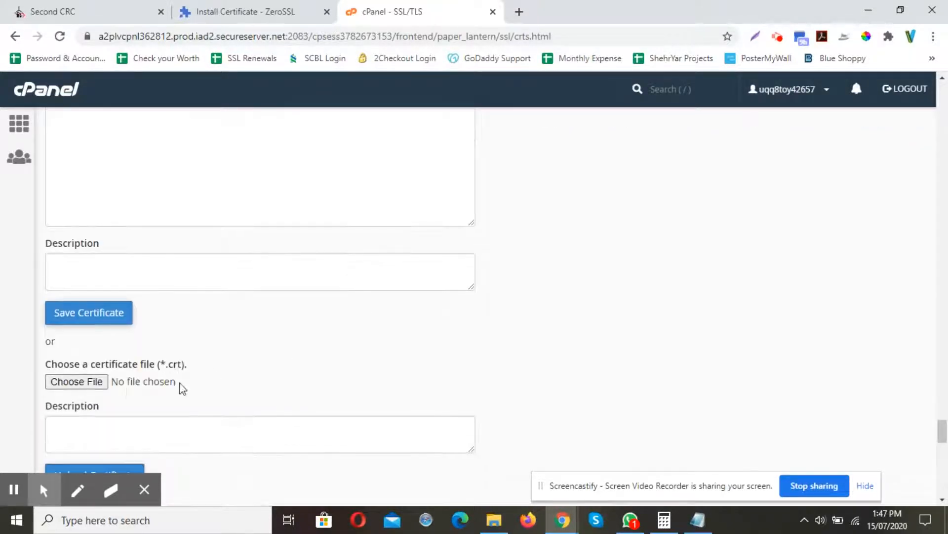
Upload certificate.crt from the extracted secondcrcfremont.org folder, then go back to the certificates list.
{"action": "left_click", "coordinate": [84, 381]}
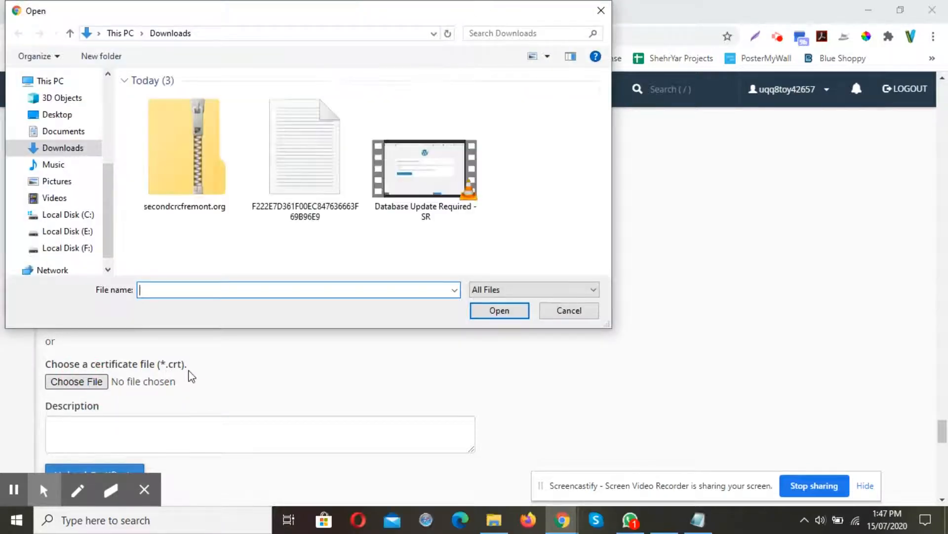
{"action": "left_click", "coordinate": [530, 183]}
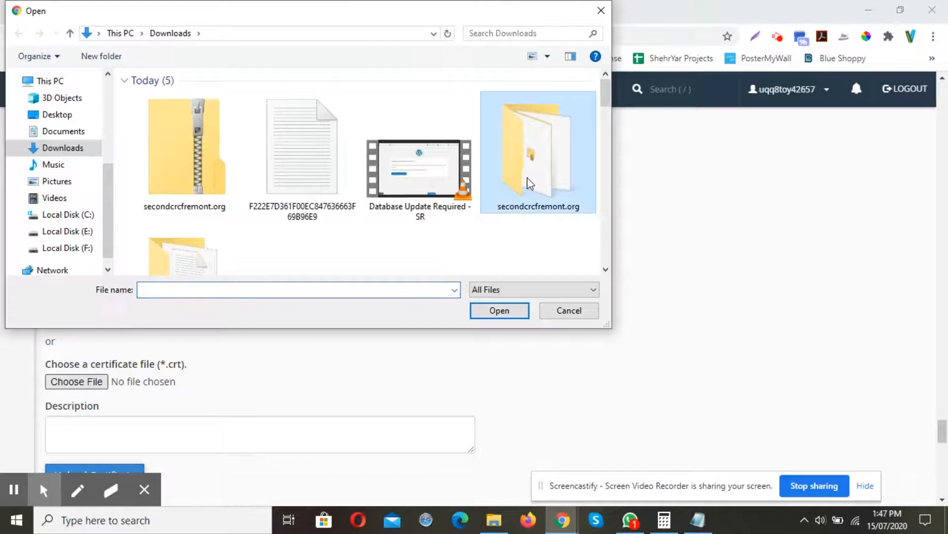
{"action": "double_click", "coordinate": [530, 183]}
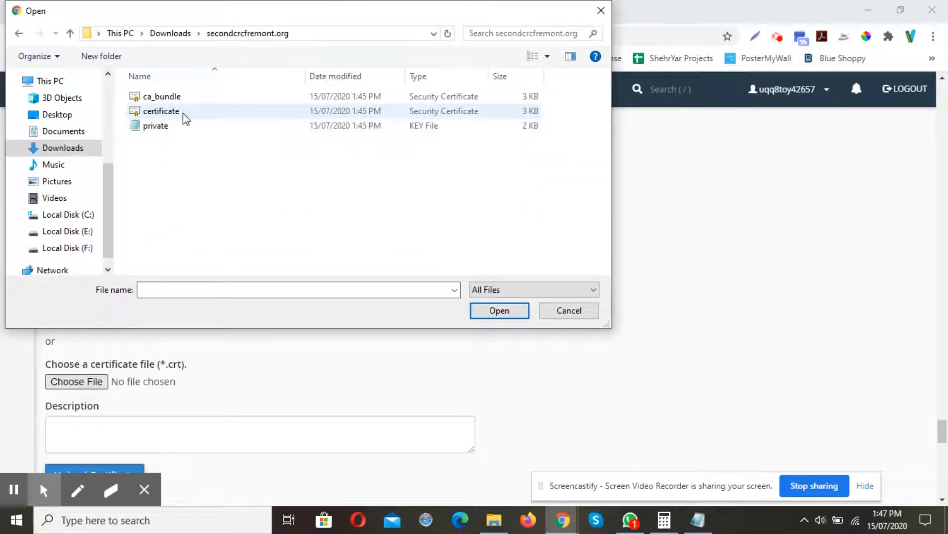
{"action": "double_click", "coordinate": [161, 111]}
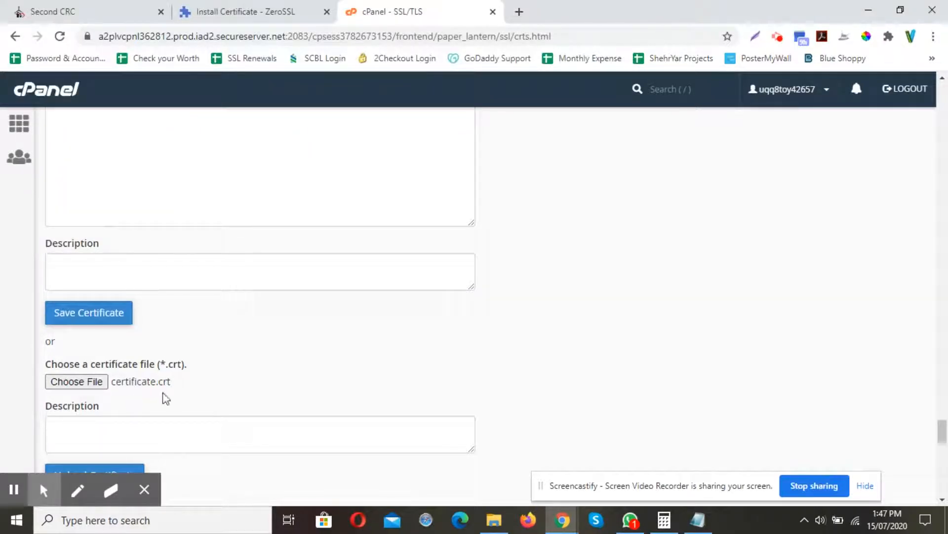
{"action": "scroll", "coordinate": [226, 373], "scroll_direction": "down", "scroll_amount": 1}
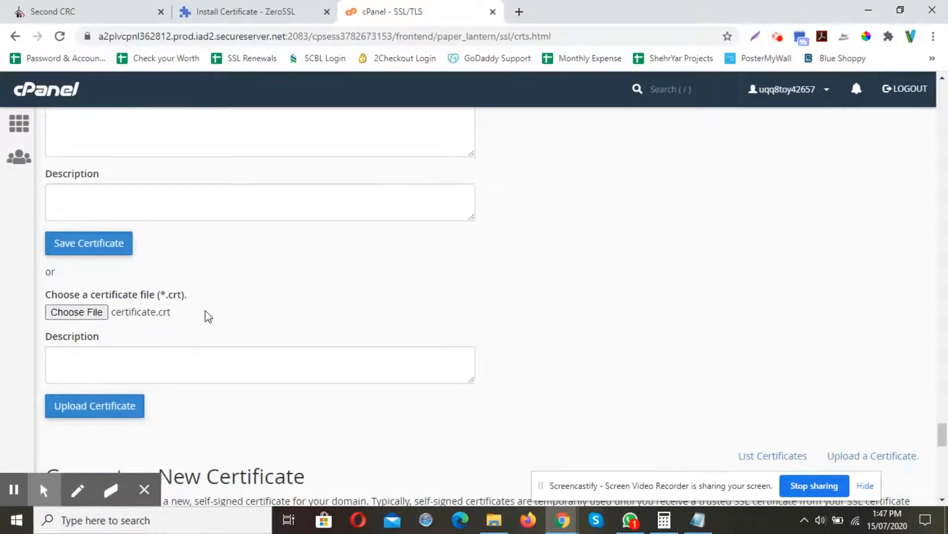
{"action": "scroll", "coordinate": [197, 331], "scroll_direction": "down", "scroll_amount": 1}
{"action": "left_click", "coordinate": [118, 346]}
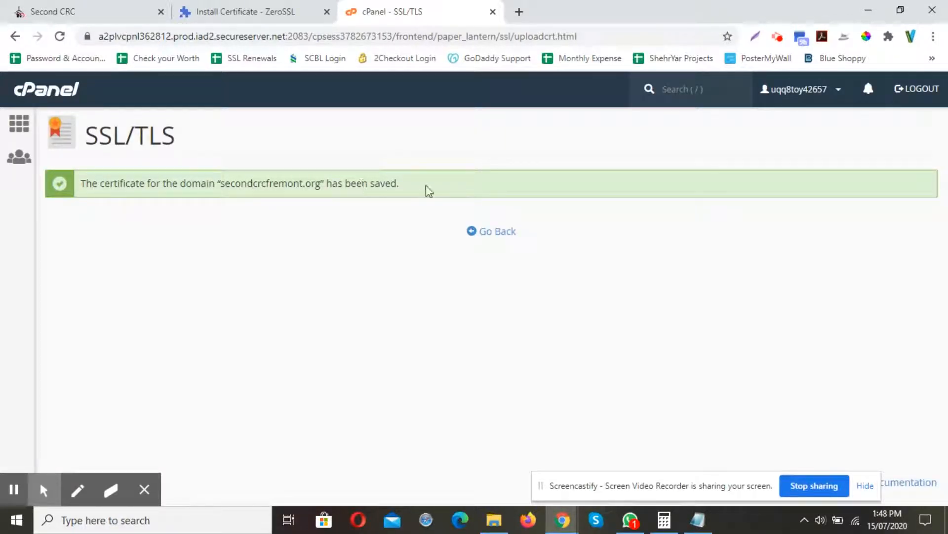
{"action": "left_click", "coordinate": [497, 232]}
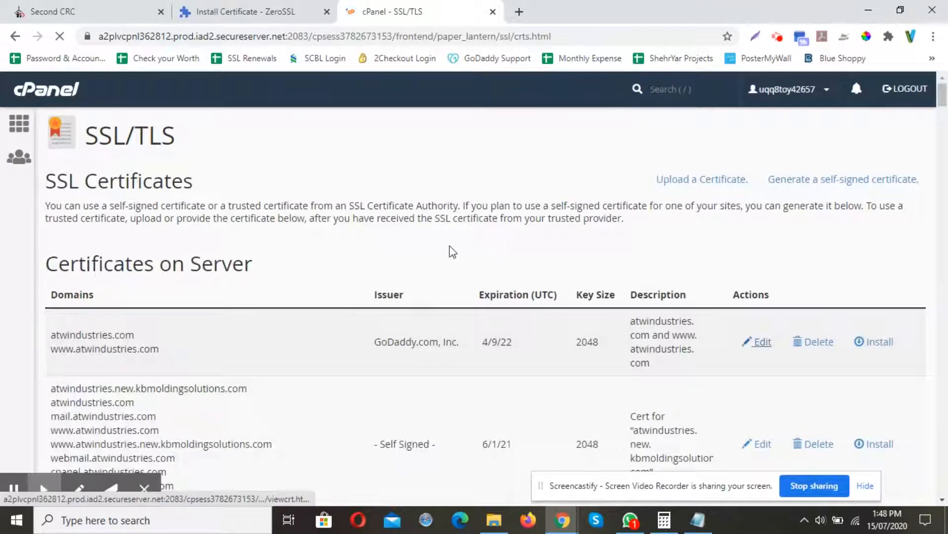
Return to the cPanel home page and open SSL/TLS's Manage SSL sites page.
{"action": "left_click", "coordinate": [20, 127]}
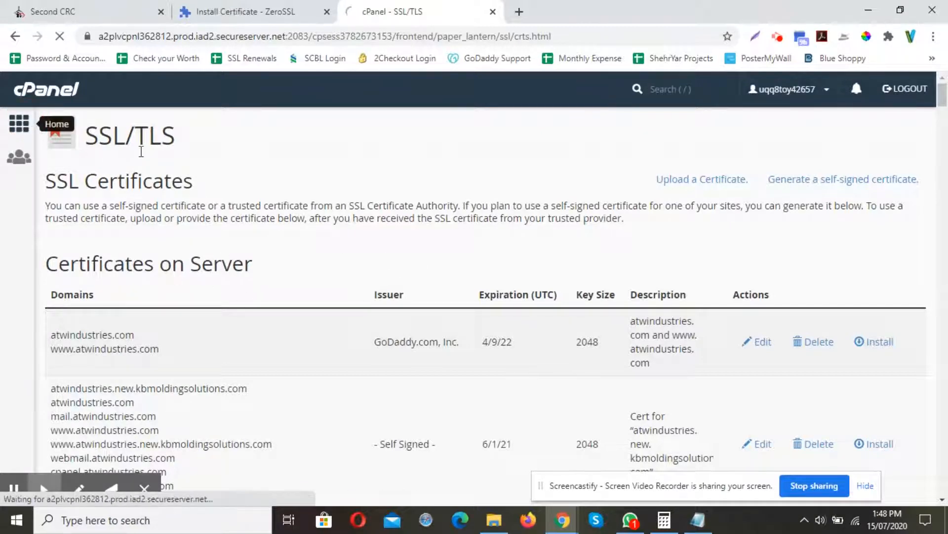
{"action": "scroll", "coordinate": [169, 250], "scroll_direction": "down", "scroll_amount": 2}
{"action": "scroll", "coordinate": [169, 249], "scroll_direction": "down", "scroll_amount": 3}
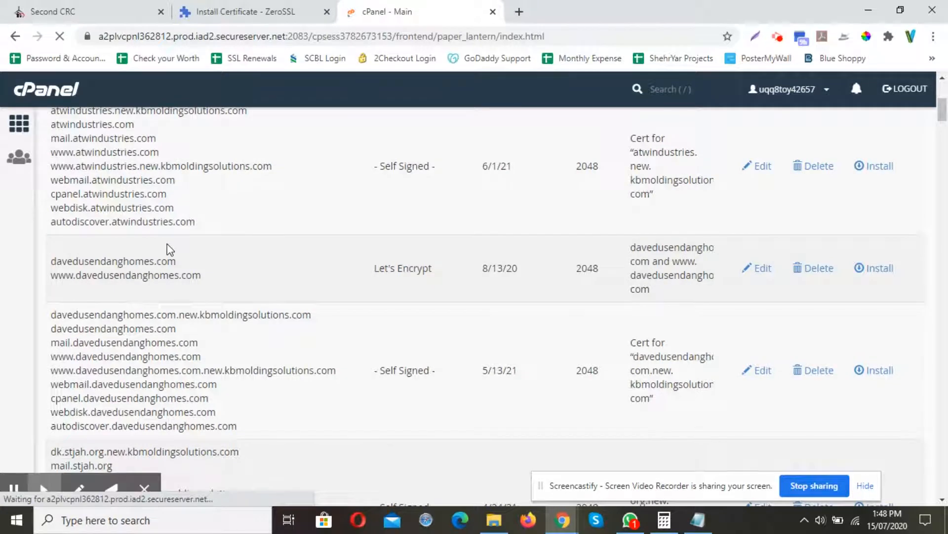
{"action": "scroll", "coordinate": [346, 294], "scroll_direction": "down", "scroll_amount": 15}
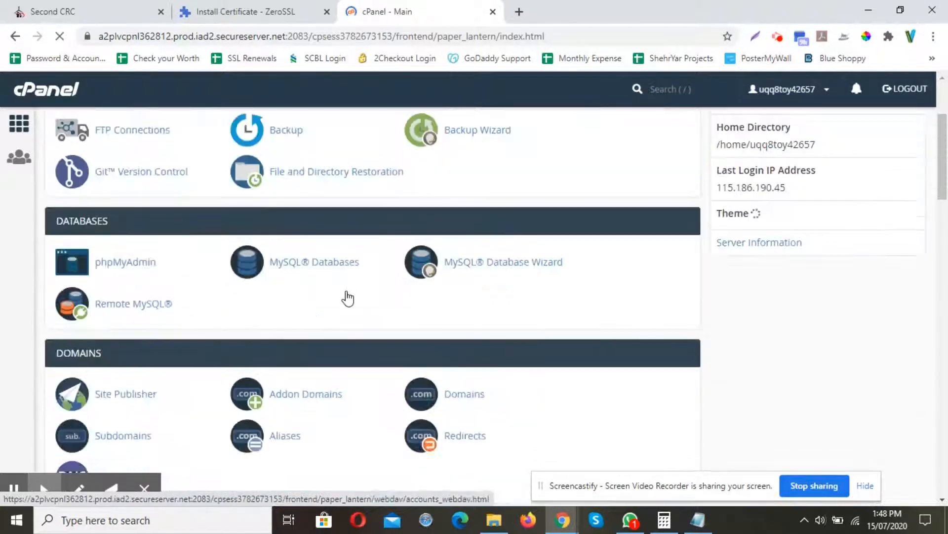
{"action": "scroll", "coordinate": [346, 295], "scroll_direction": "down", "scroll_amount": 11}
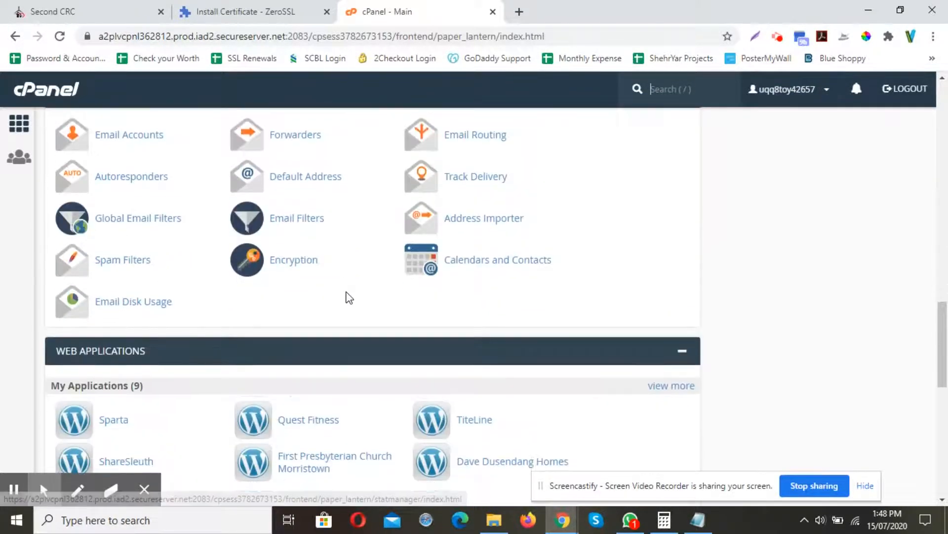
{"action": "scroll", "coordinate": [367, 296], "scroll_direction": "up", "scroll_amount": 4}
{"action": "left_click", "coordinate": [465, 213]}
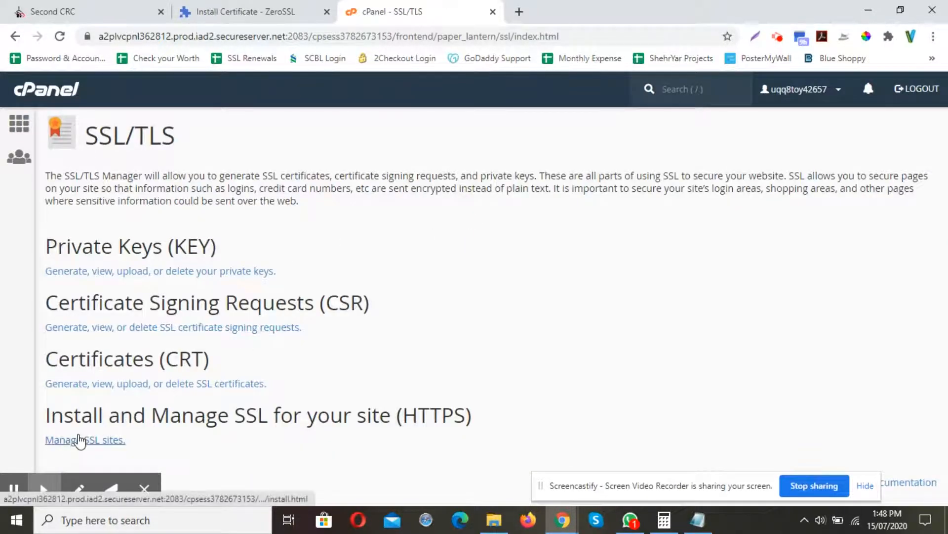
{"action": "left_click", "coordinate": [79, 439]}
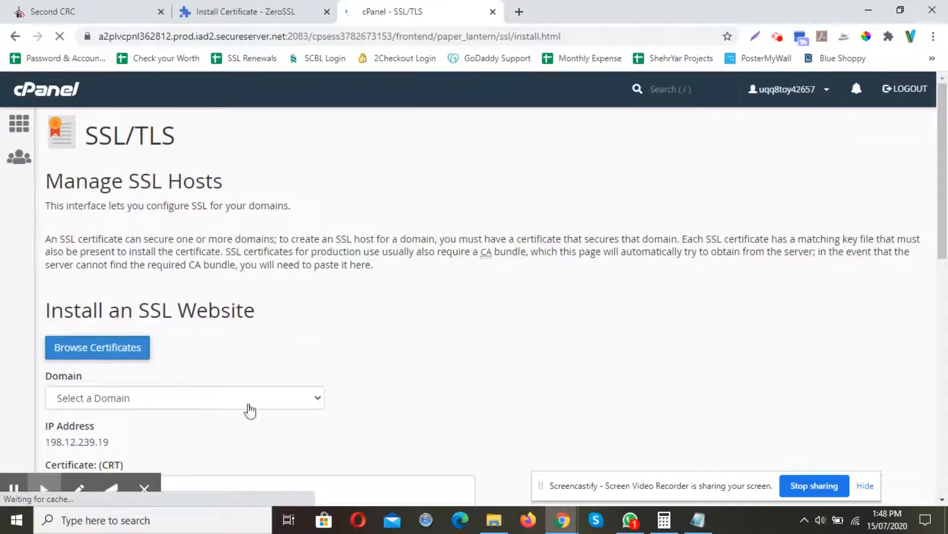
Select secondcrcfremont.org as the domain for installing an SSL website and autofill its certificate by domain.
{"action": "scroll", "coordinate": [345, 237], "scroll_direction": "down", "scroll_amount": 3}
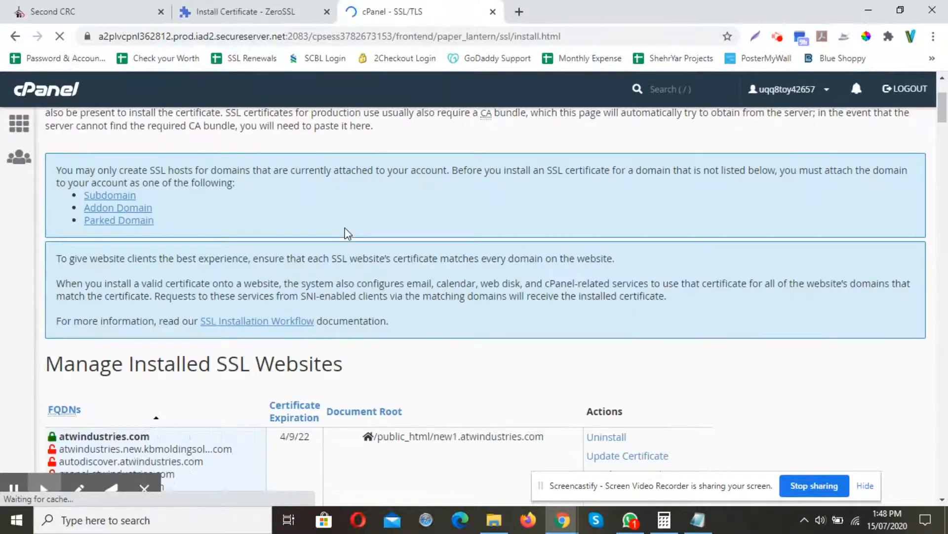
{"action": "scroll", "coordinate": [344, 233], "scroll_direction": "down", "scroll_amount": 10}
{"action": "scroll", "coordinate": [316, 259], "scroll_direction": "down", "scroll_amount": 20}
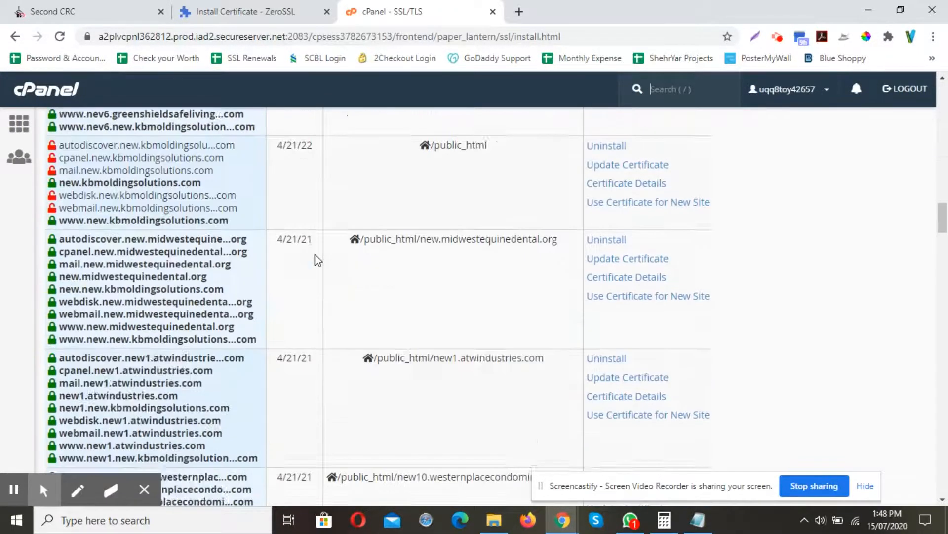
{"action": "scroll", "coordinate": [317, 259], "scroll_direction": "down", "scroll_amount": 20}
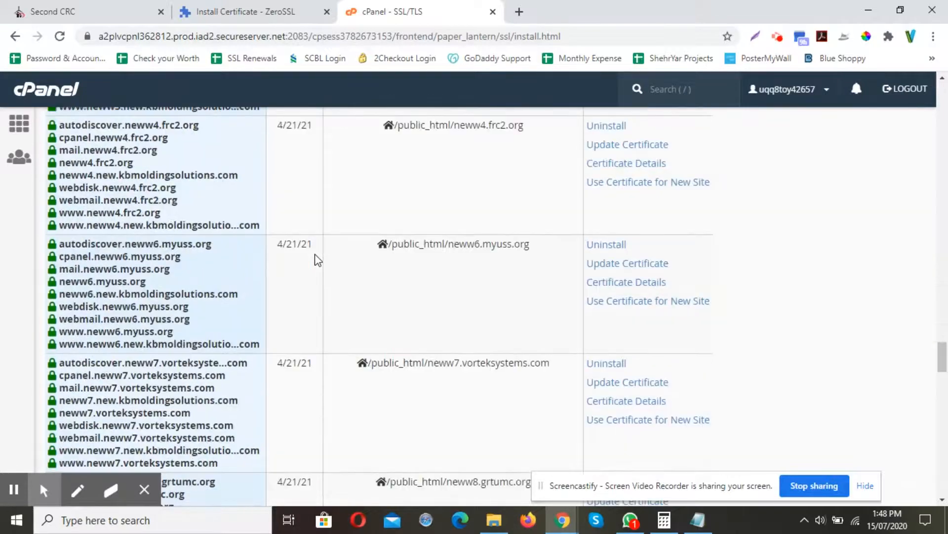
{"action": "scroll", "coordinate": [318, 259], "scroll_direction": "down", "scroll_amount": 5}
{"action": "scroll", "coordinate": [316, 257], "scroll_direction": "up", "scroll_amount": 4}
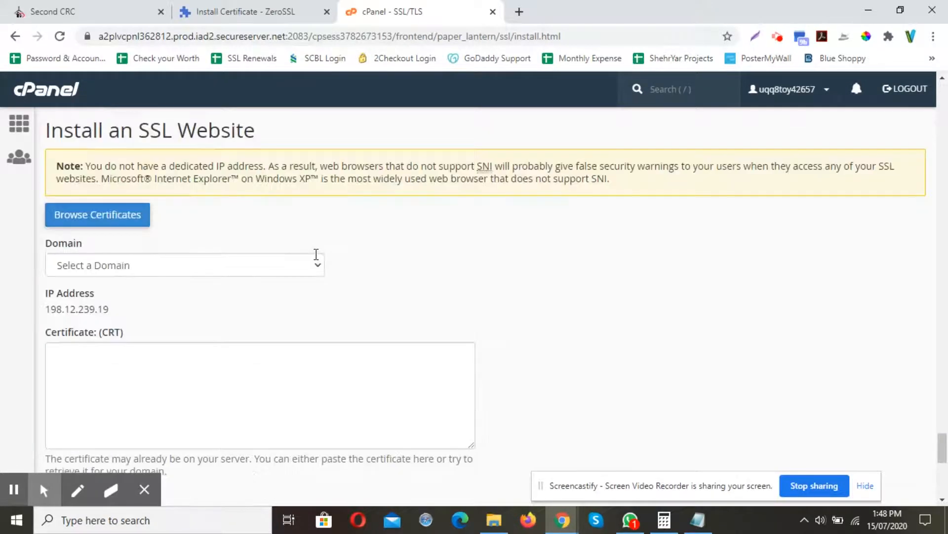
{"action": "left_click", "coordinate": [315, 269]}
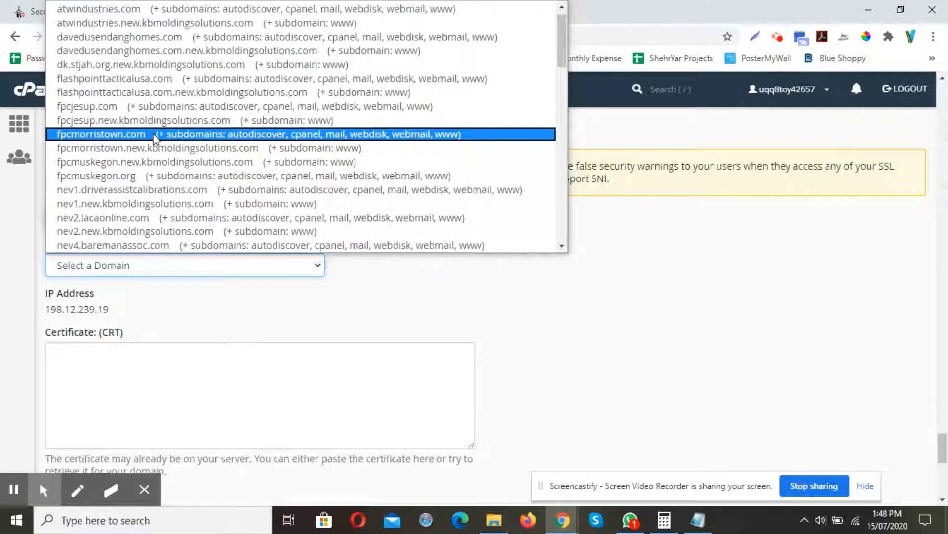
{"action": "scroll", "coordinate": [150, 148], "scroll_direction": "down", "scroll_amount": 9}
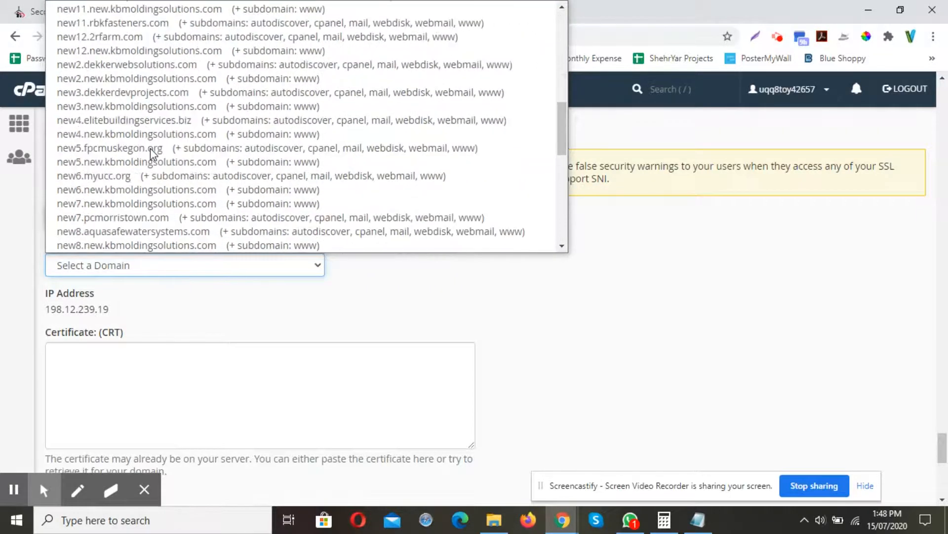
{"action": "scroll", "coordinate": [150, 149], "scroll_direction": "down", "scroll_amount": 9}
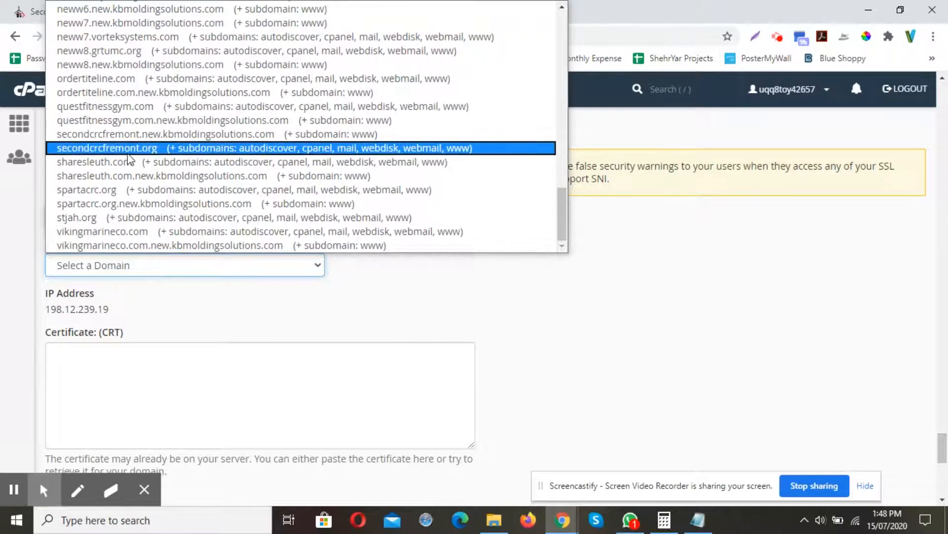
{"action": "left_click", "coordinate": [130, 149]}
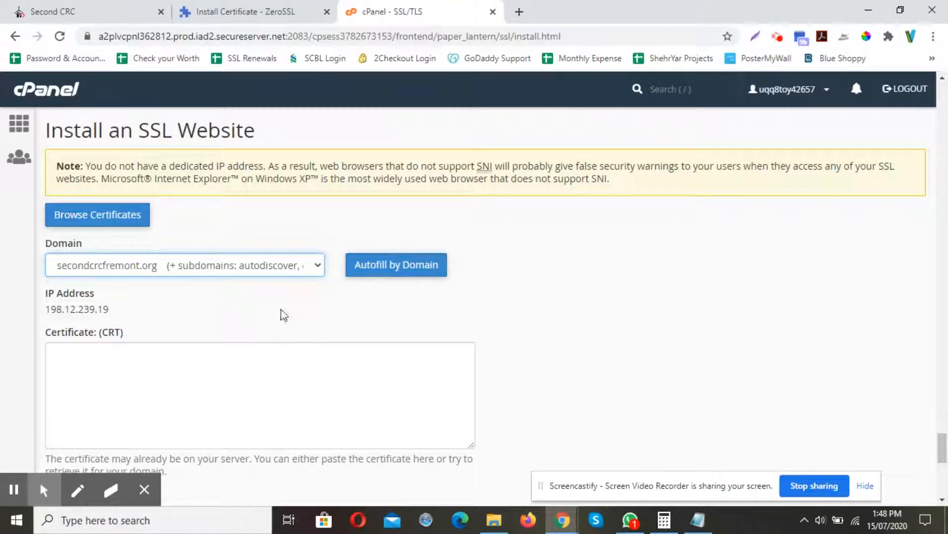
{"action": "left_click", "coordinate": [380, 273]}
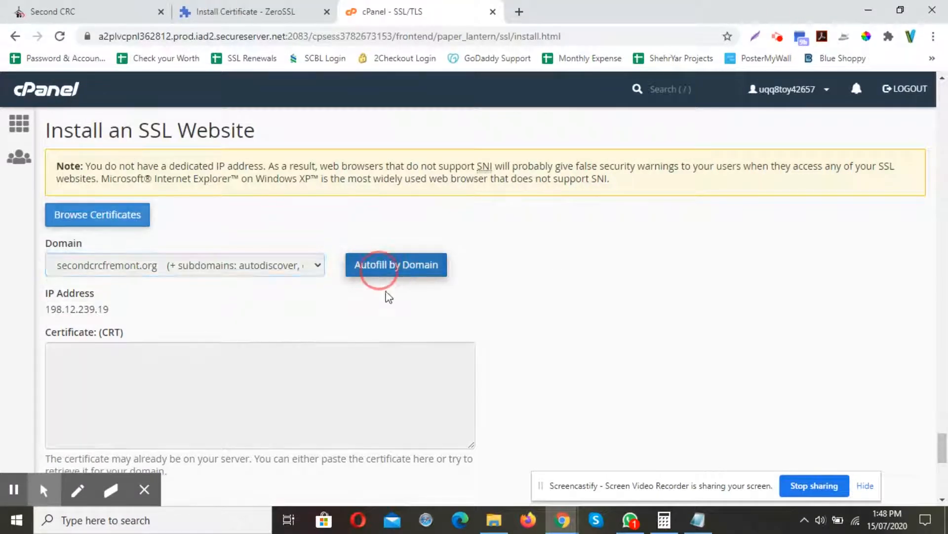
{"action": "scroll", "coordinate": [495, 314], "scroll_direction": "down", "scroll_amount": 3}
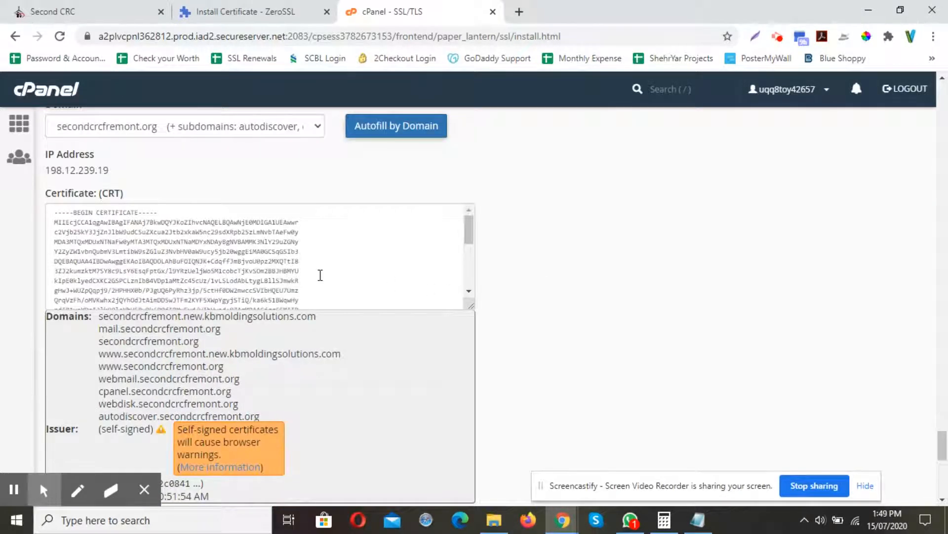
Open certificate.crt from the secondcrcfremont.org download folder in Notepad and copy its full contents.
{"action": "scroll", "coordinate": [557, 261], "scroll_direction": "down", "scroll_amount": 2}
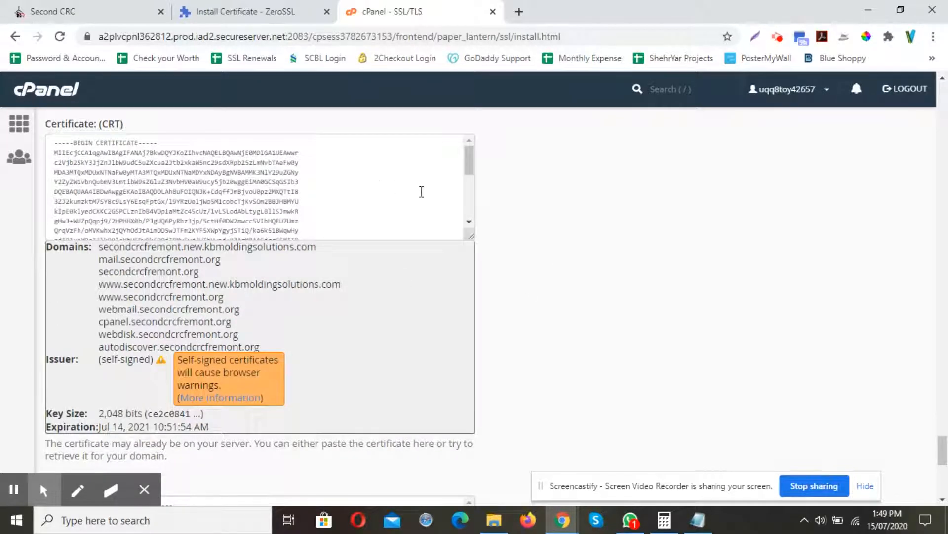
{"action": "scroll", "coordinate": [422, 192], "scroll_direction": "down", "scroll_amount": 2}
{"action": "scroll", "coordinate": [553, 216], "scroll_direction": "down", "scroll_amount": 8}
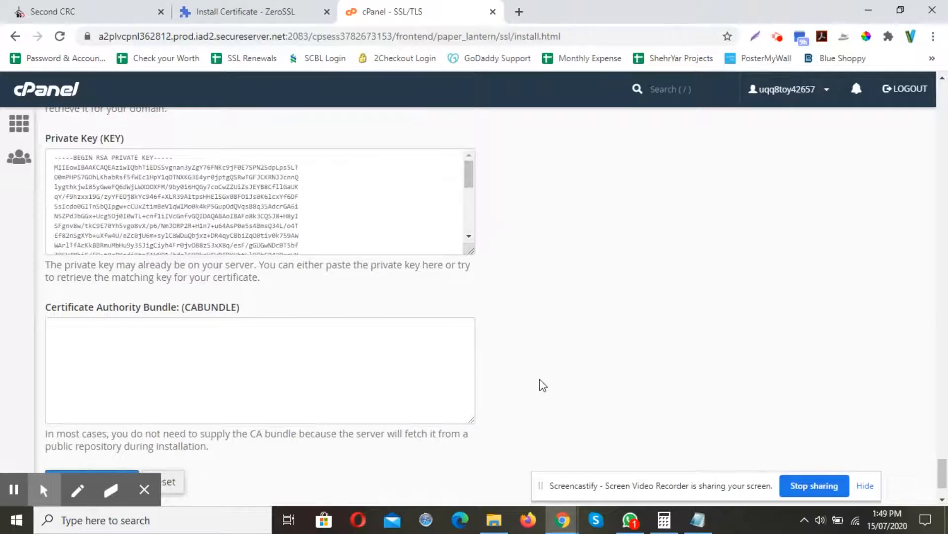
{"action": "scroll", "coordinate": [554, 383], "scroll_direction": "up", "scroll_amount": 7}
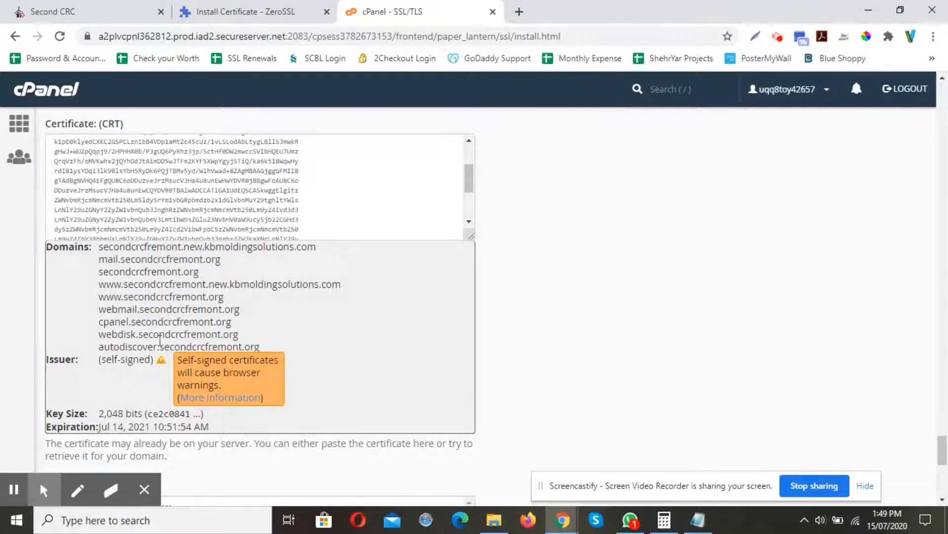
{"action": "scroll", "coordinate": [489, 268], "scroll_direction": "up", "scroll_amount": 1}
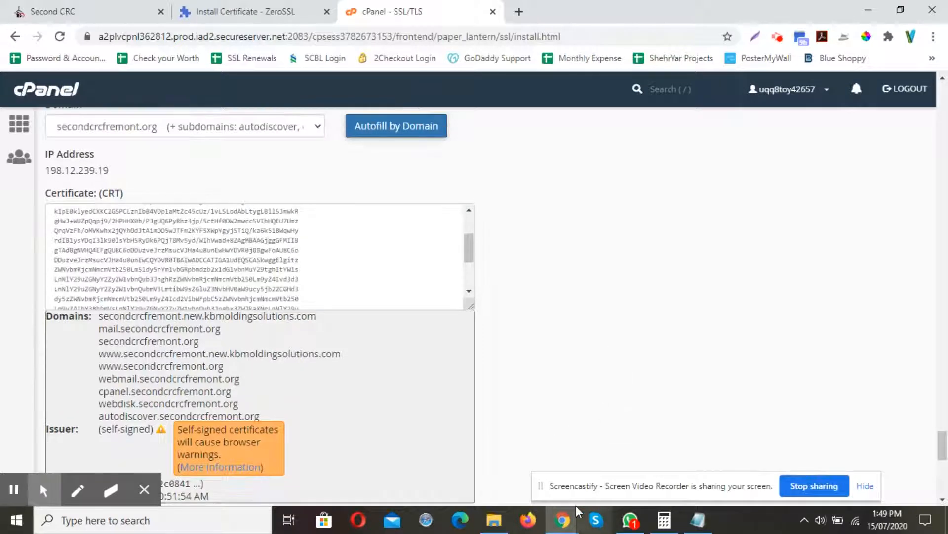
{"action": "left_click", "coordinate": [504, 527]}
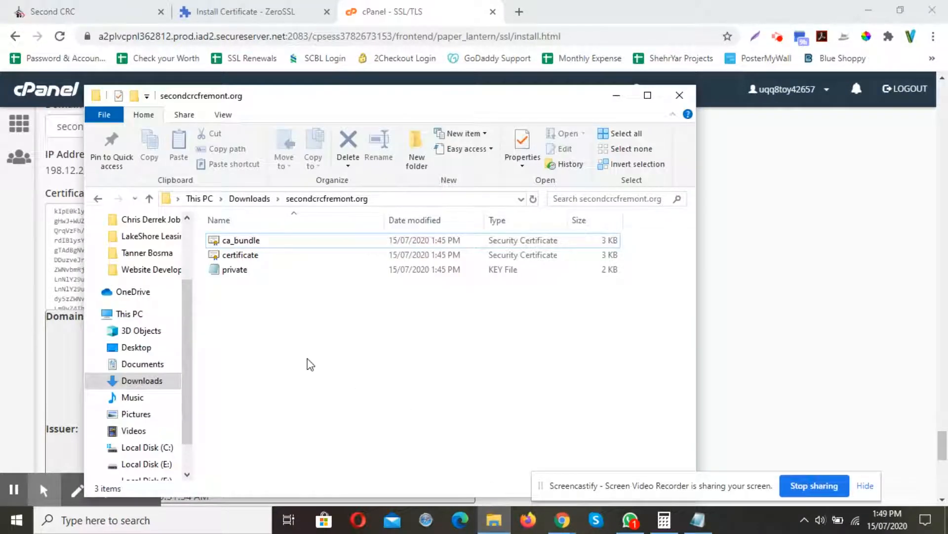
{"action": "left_click_drag", "start_coordinate": [349, 99], "coordinate": [604, 109]}
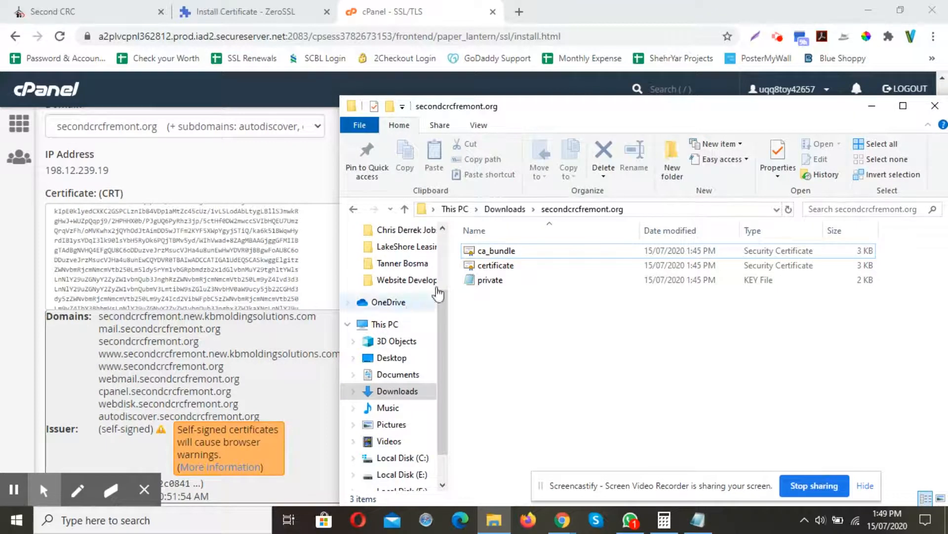
{"action": "left_click", "coordinate": [500, 273]}
{"action": "right_click", "coordinate": [502, 271]}
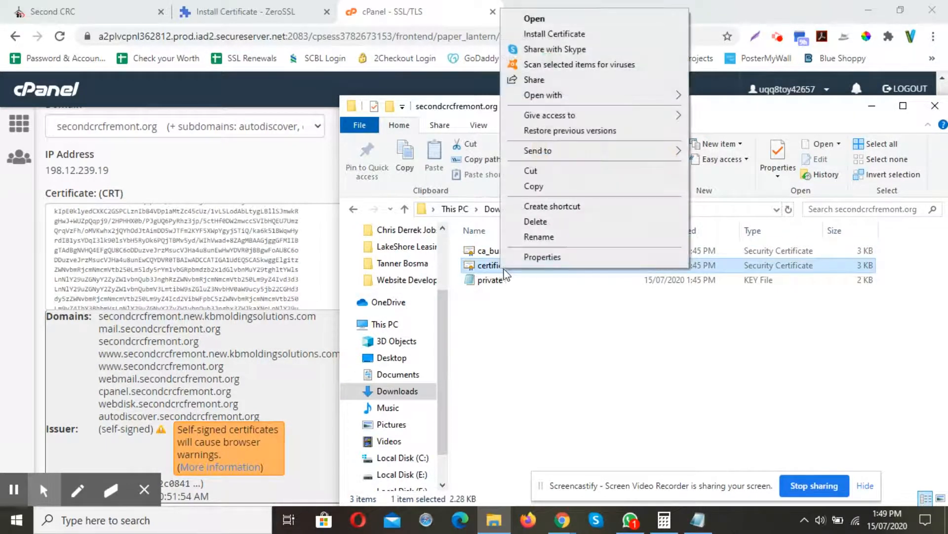
{"action": "mouse_move", "coordinate": [549, 96]}
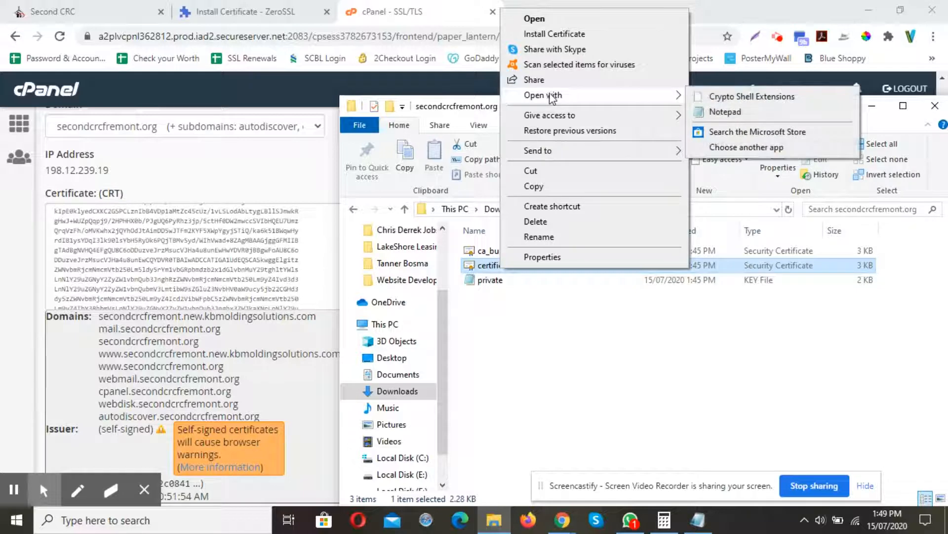
{"action": "left_click", "coordinate": [717, 97]}
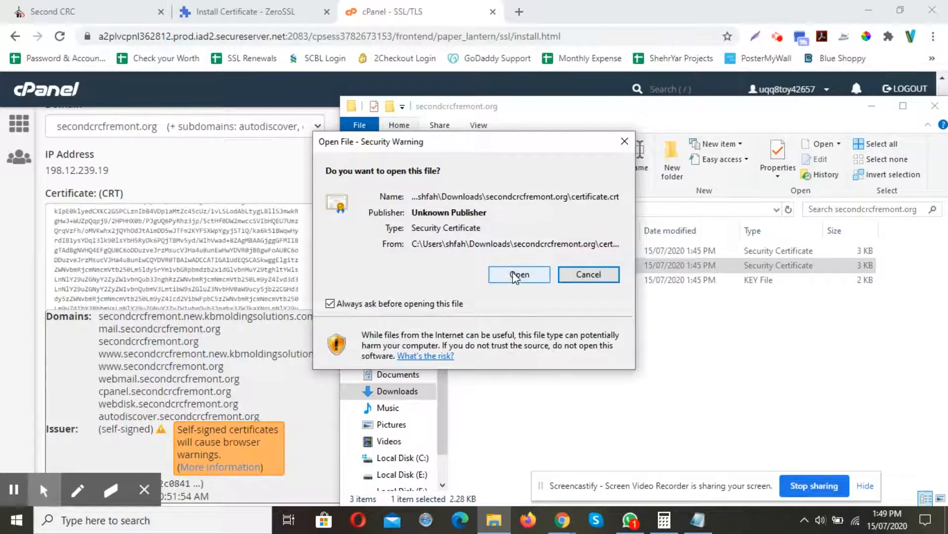
{"action": "left_click", "coordinate": [515, 274]}
{"action": "key", "text": "ctrl+a"}
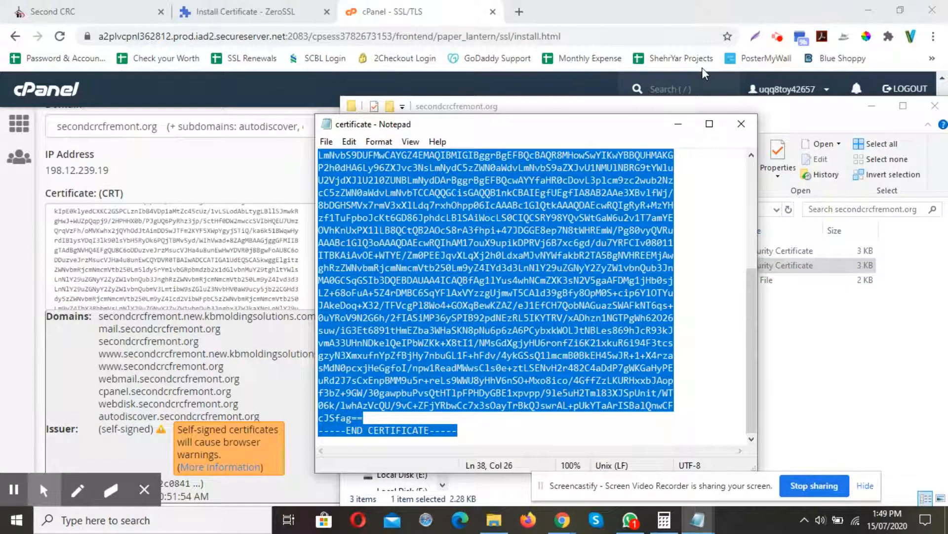
Replace the Certificate (CRT) field's contents with the copied ZeroSSL certificate.
{"action": "left_click", "coordinate": [741, 123]}
{"action": "left_click", "coordinate": [871, 109]}
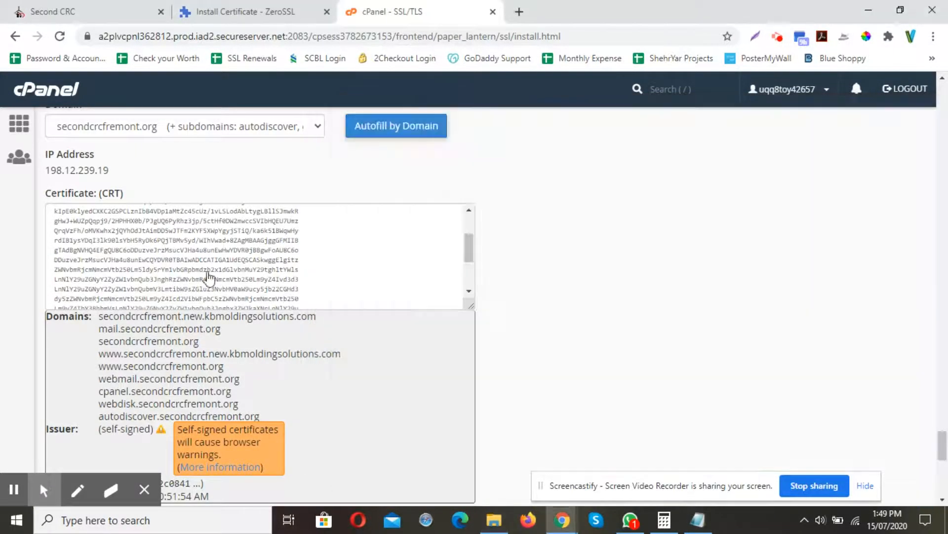
{"action": "left_click", "coordinate": [222, 256]}
{"action": "key", "text": "ctrl+a"}
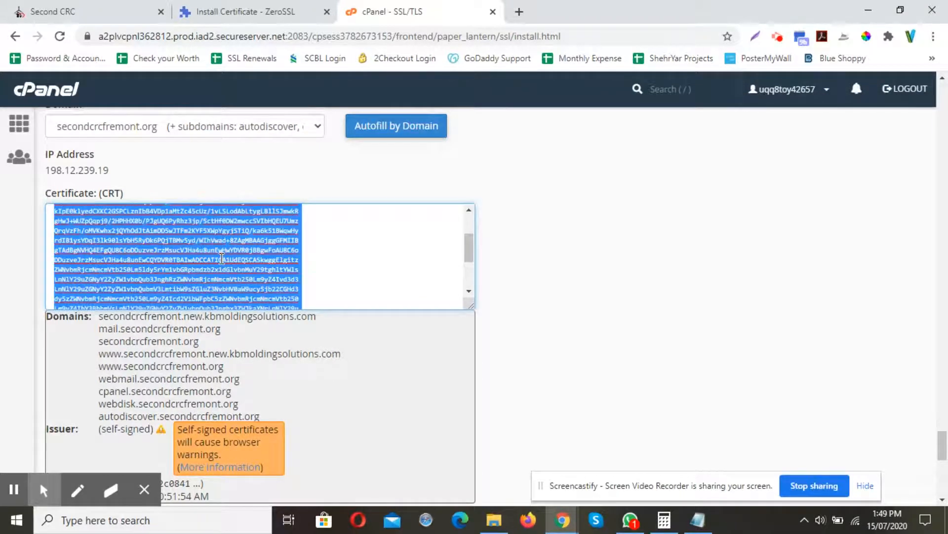
{"action": "key", "text": "BackSpace"}
{"action": "key", "text": "ctrl+v"}
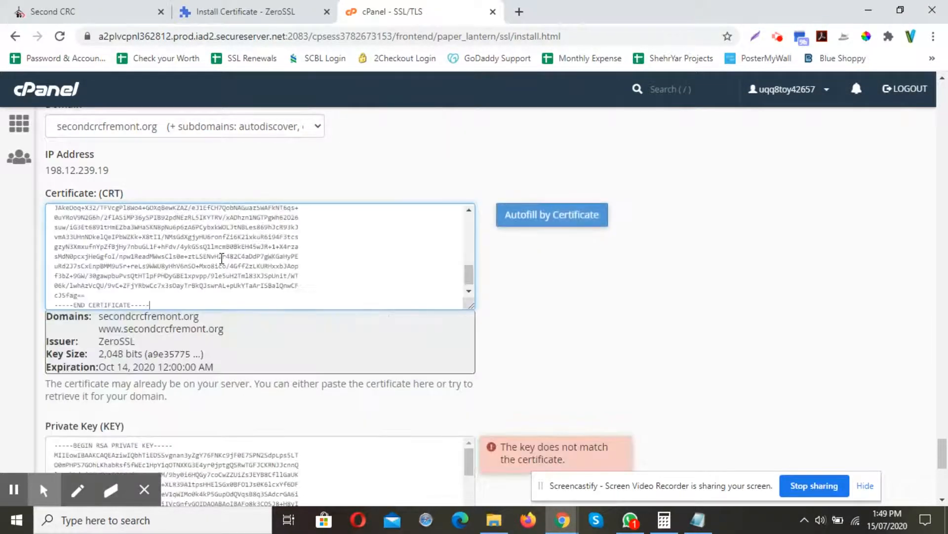
{"action": "left_click", "coordinate": [546, 305]}
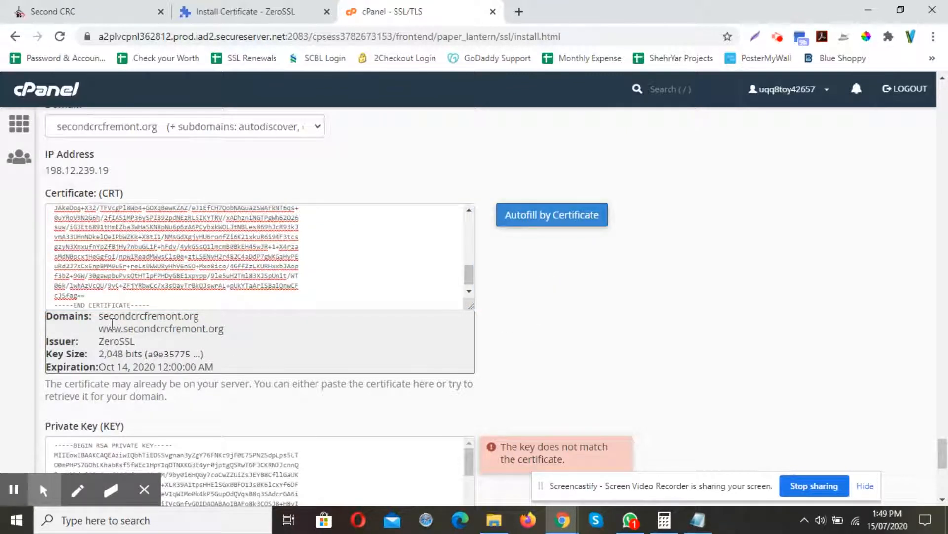
Clear the existing contents of the Private Key (KEY) field.
{"action": "left_click_drag", "start_coordinate": [232, 334], "coordinate": [119, 317]}
{"action": "left_click", "coordinate": [254, 349]}
{"action": "scroll", "coordinate": [563, 309], "scroll_direction": "down", "scroll_amount": 4}
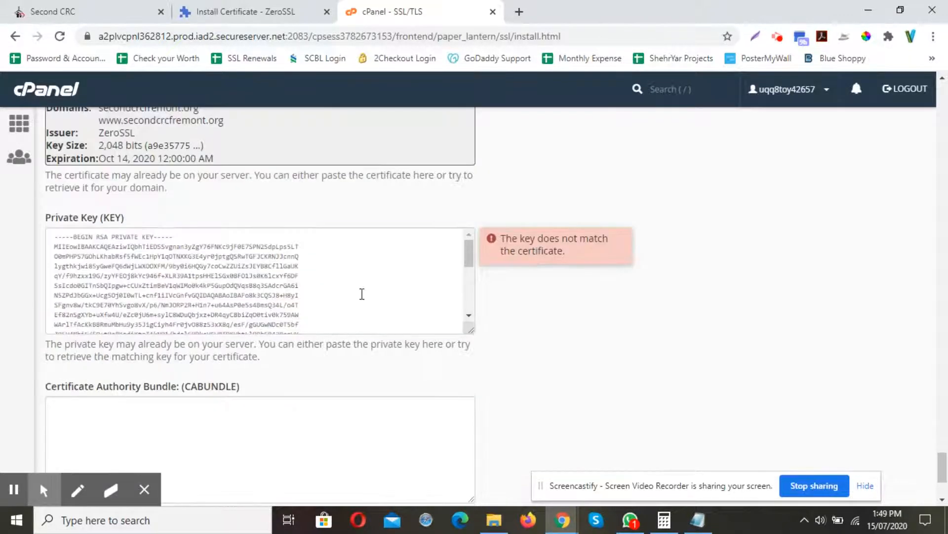
{"action": "left_click", "coordinate": [362, 293]}
{"action": "key", "text": "ctrl+a"}
{"action": "key", "text": "BackSpace"}
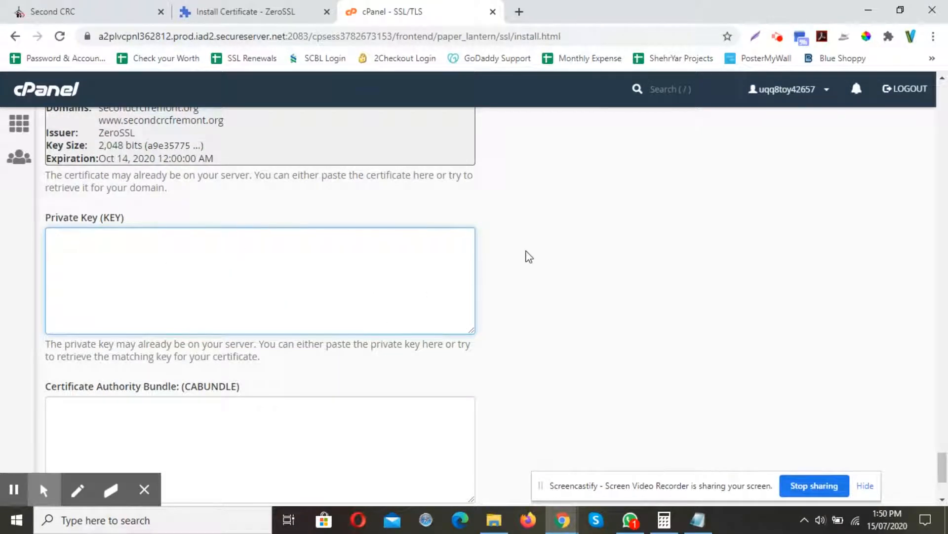
{"action": "left_click", "coordinate": [528, 255]}
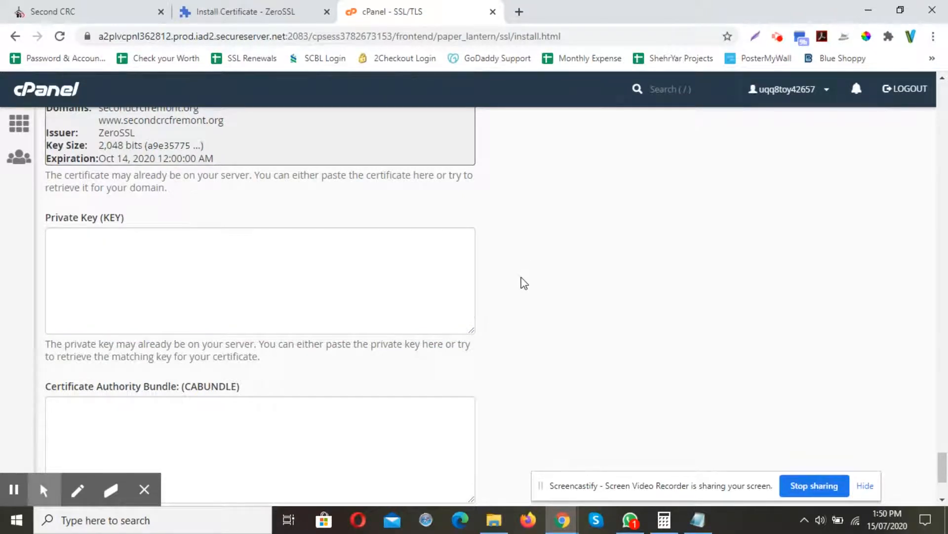
Copy the private key from private.key in Notepad and paste it into the Private Key (KEY) field.
{"action": "key", "text": "alt+Tab"}
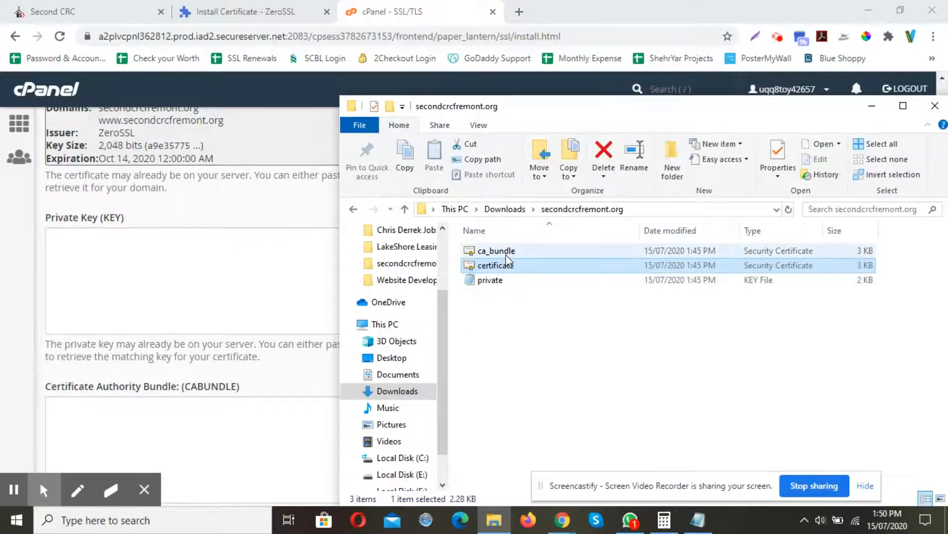
{"action": "left_click", "coordinate": [502, 284]}
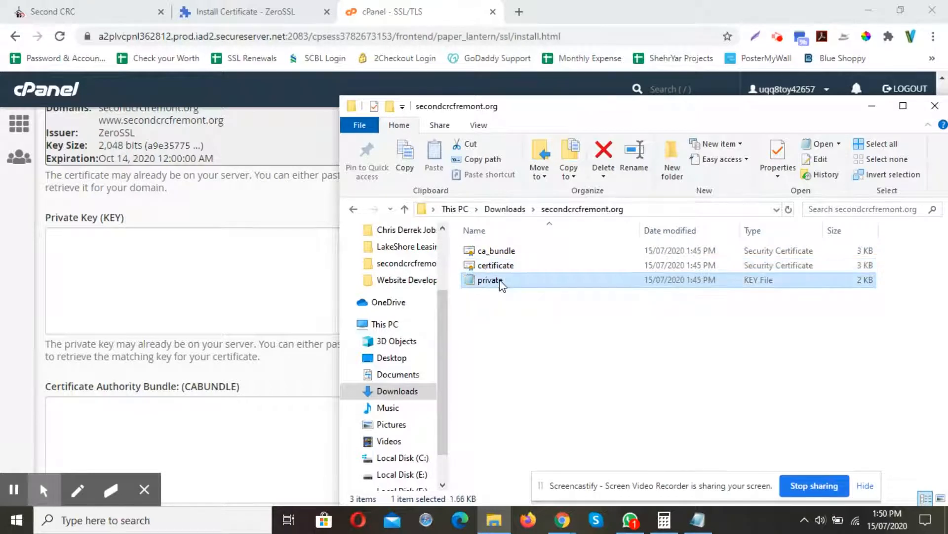
{"action": "key", "text": "ctrl+a"}
{"action": "key", "text": "ctrl+c"}
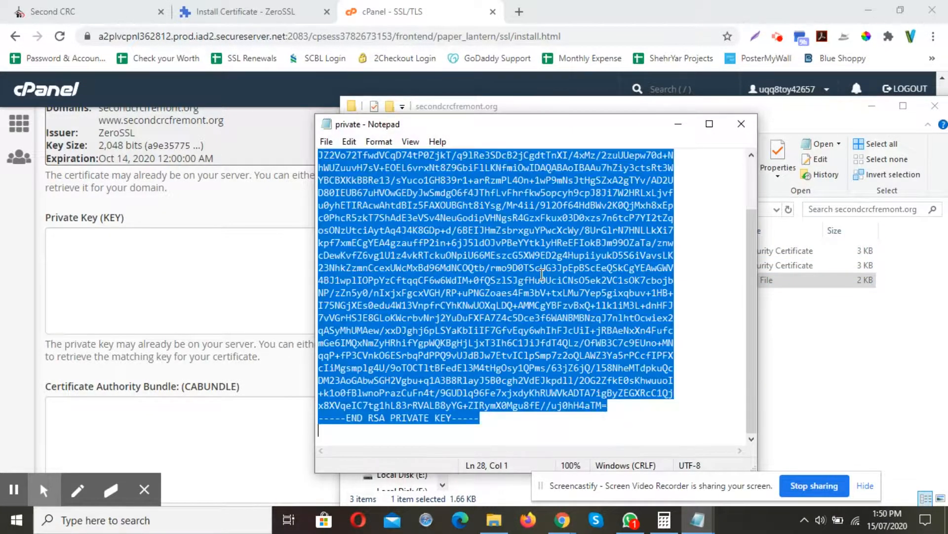
{"action": "left_click", "coordinate": [741, 123]}
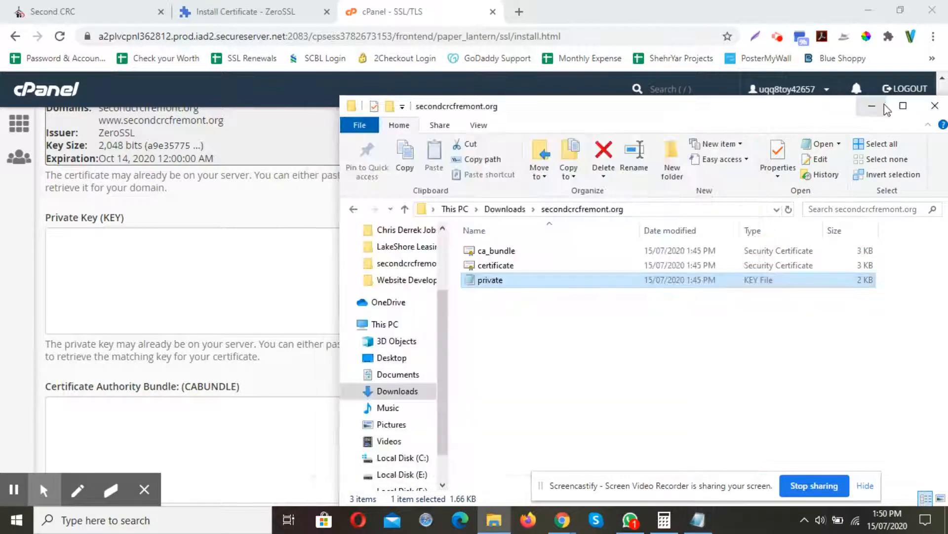
{"action": "left_click", "coordinate": [872, 106]}
{"action": "left_click", "coordinate": [351, 250]}
{"action": "key", "text": "ctrl+v"}
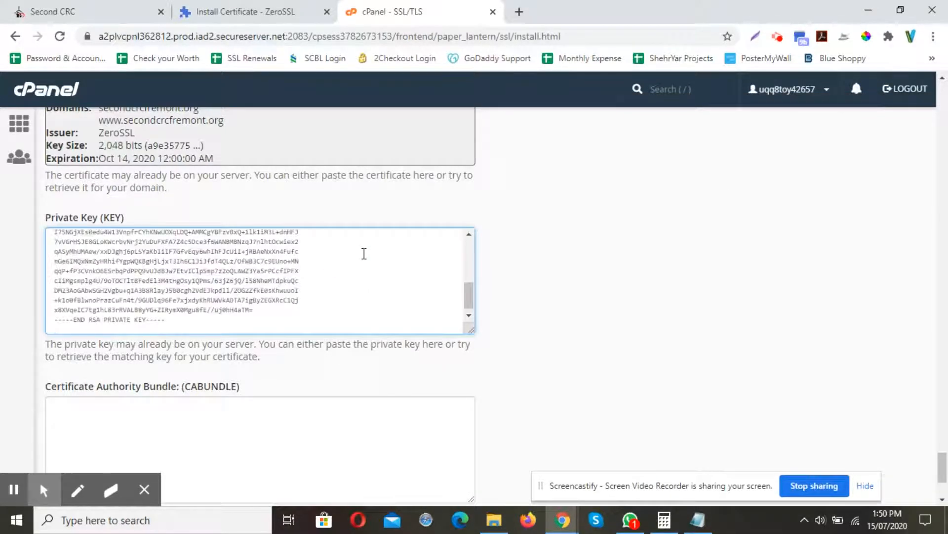
Open ca_bundle.crt in Notepad, copy its contents, and paste them into the Certificate Authority Bundle (CABUNDLE) field.
{"action": "scroll", "coordinate": [582, 286], "scroll_direction": "down", "scroll_amount": 3}
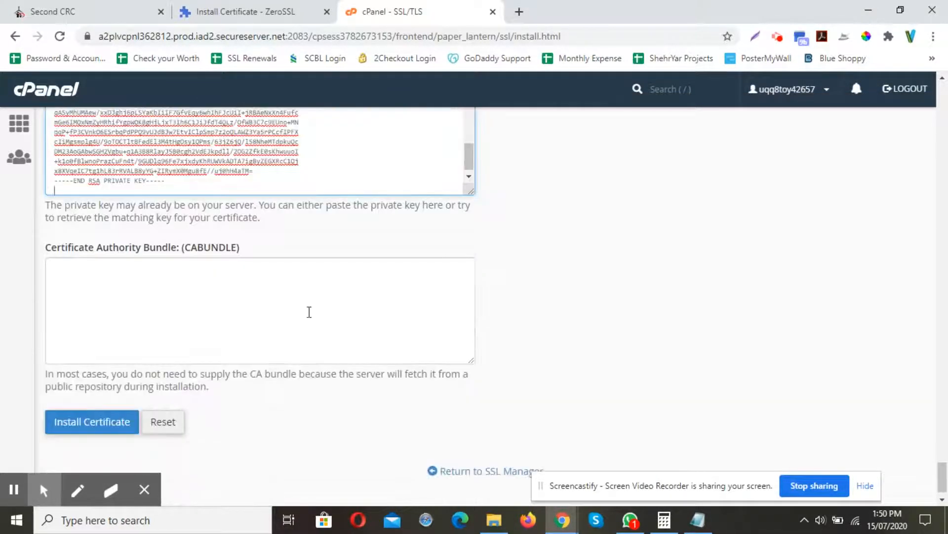
{"action": "left_click", "coordinate": [279, 308]}
{"action": "key", "text": "alt+Tab"}
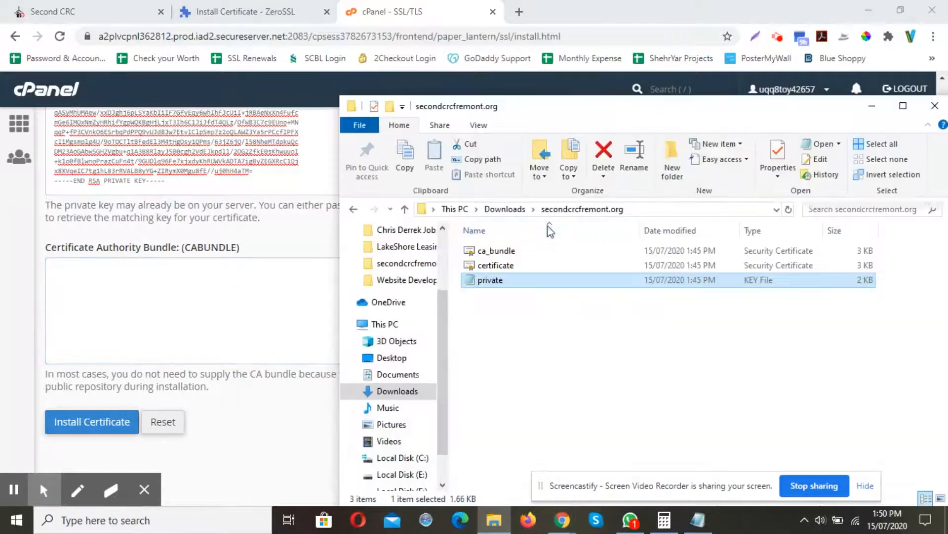
{"action": "left_click", "coordinate": [491, 251]}
{"action": "right_click", "coordinate": [492, 251]}
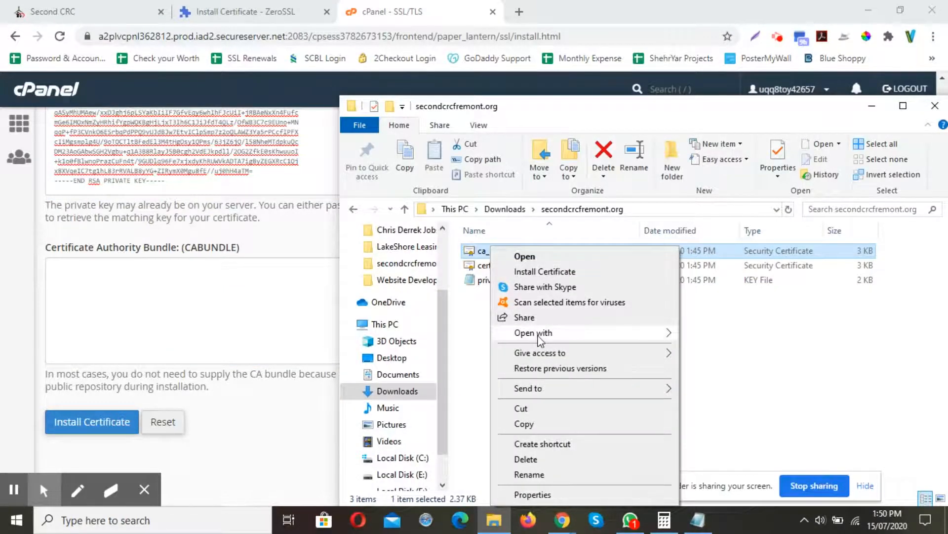
{"action": "mouse_move", "coordinate": [540, 338]}
{"action": "left_click", "coordinate": [697, 349]}
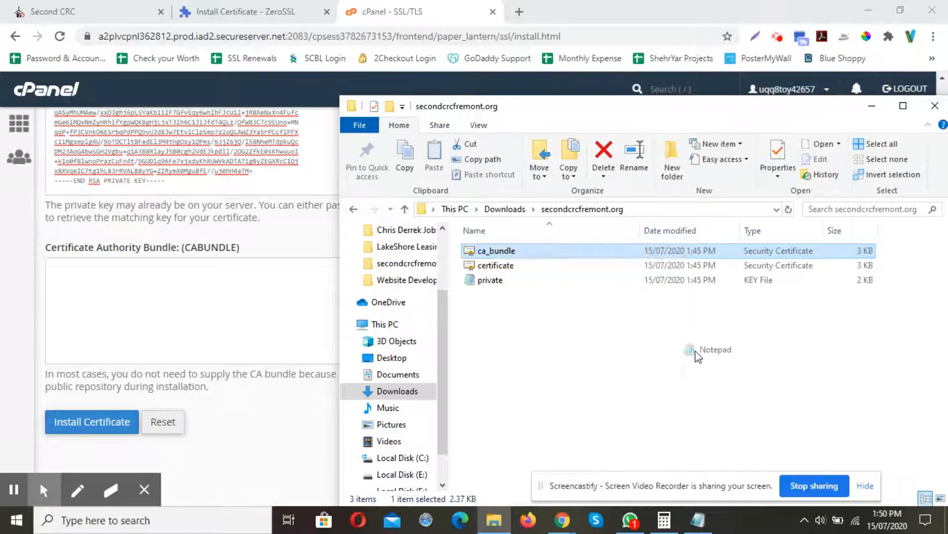
{"action": "left_click", "coordinate": [533, 274]}
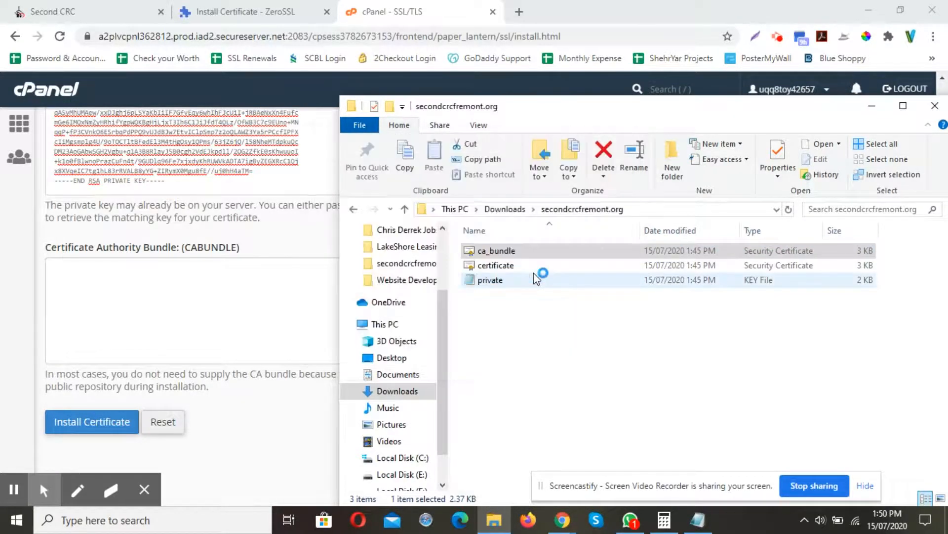
{"action": "key", "text": "ctrl+a"}
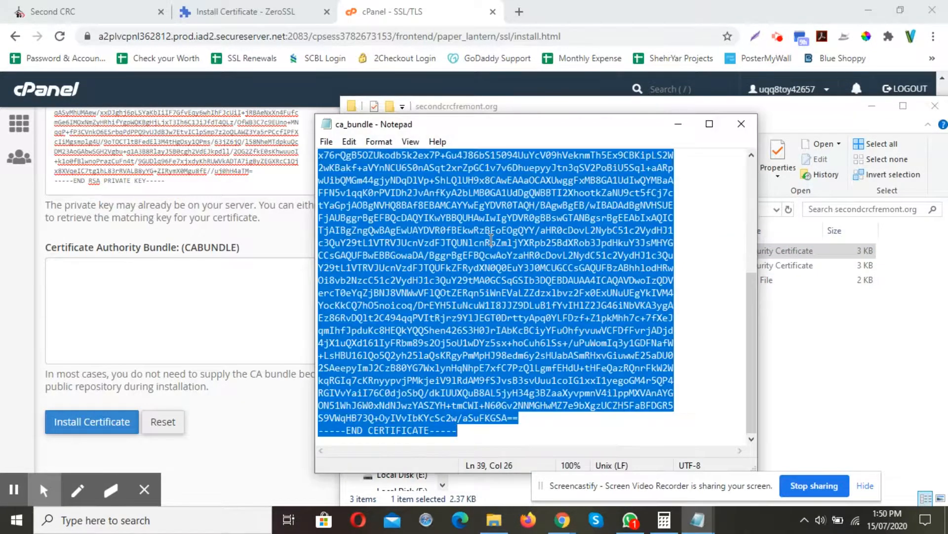
{"action": "left_click", "coordinate": [741, 124]}
{"action": "left_click", "coordinate": [872, 106]}
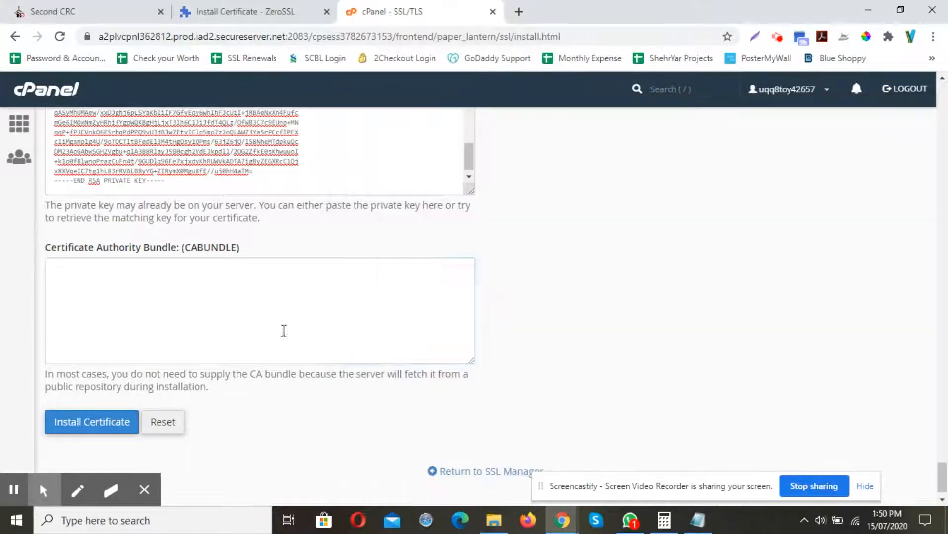
{"action": "left_click", "coordinate": [248, 323]}
{"action": "key", "text": "ctrl+v"}
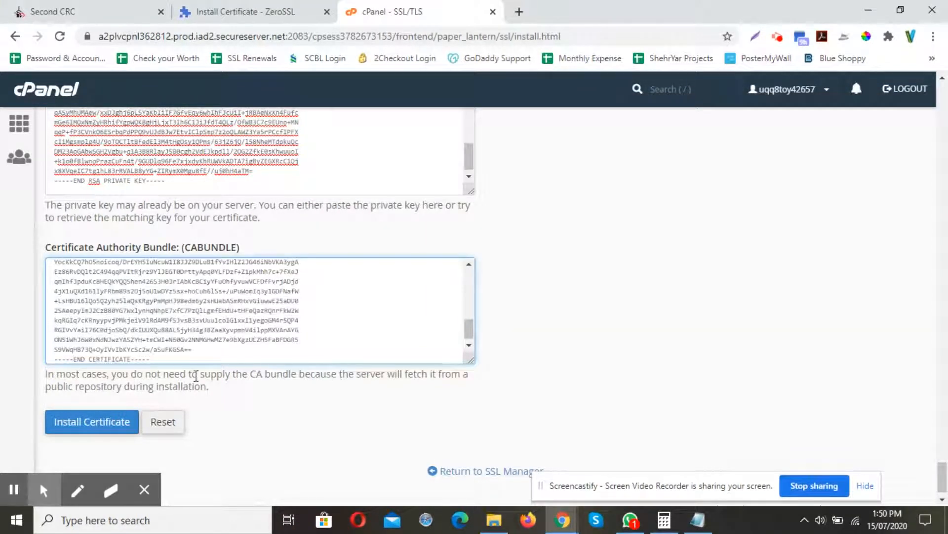
Install the certificate and acknowledge the success dialog to reload the page.
{"action": "left_click", "coordinate": [114, 421]}
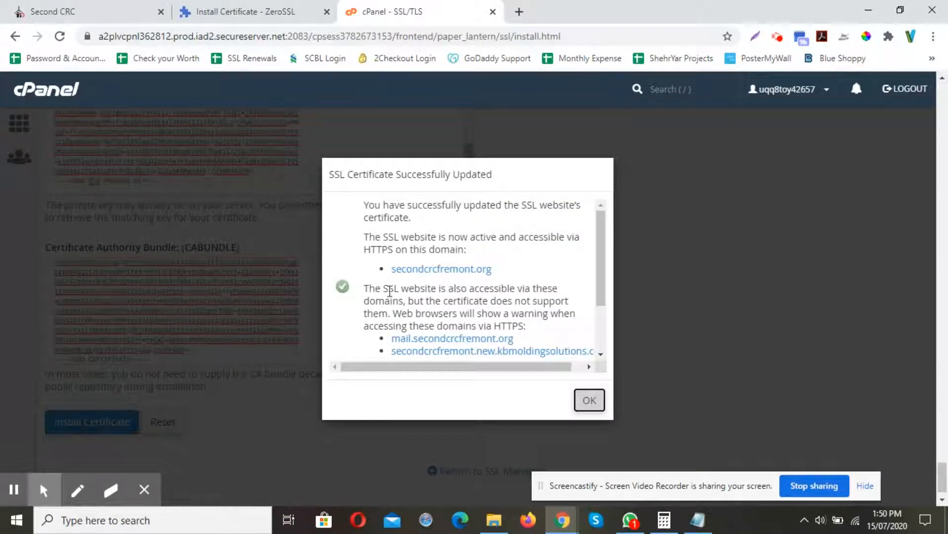
{"action": "scroll", "coordinate": [443, 302], "scroll_direction": "down", "scroll_amount": 2}
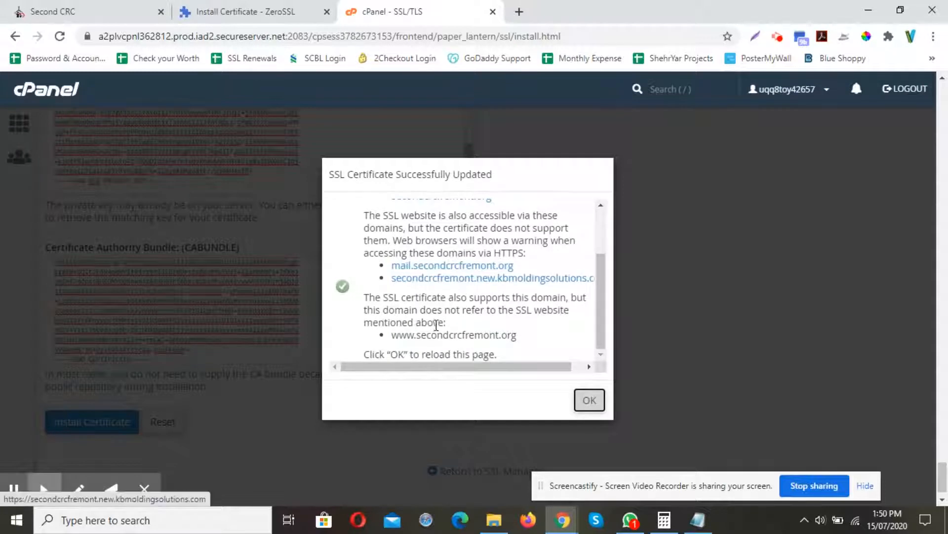
{"action": "scroll", "coordinate": [457, 326], "scroll_direction": "down", "scroll_amount": 1}
{"action": "left_click", "coordinate": [586, 373]}
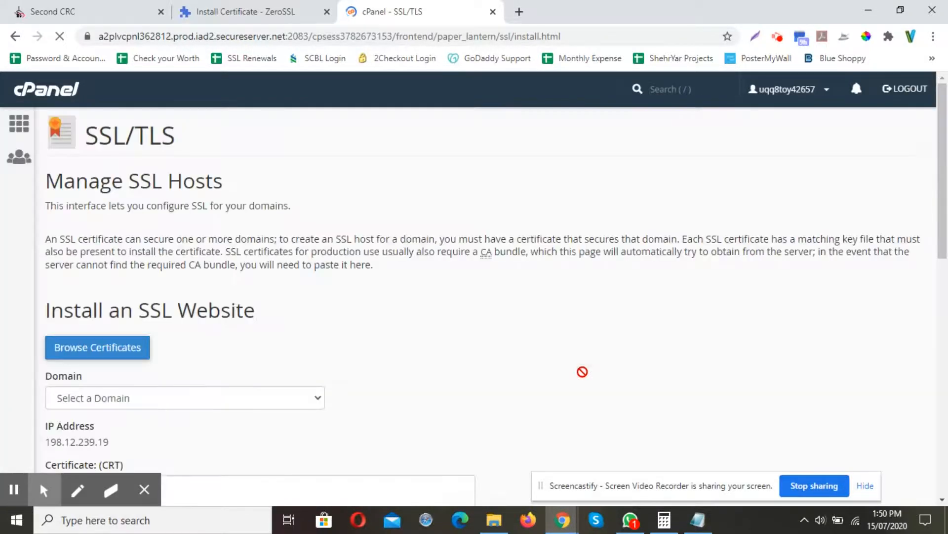
{"action": "scroll", "coordinate": [491, 314], "scroll_direction": "down", "scroll_amount": 10}
{"action": "scroll", "coordinate": [493, 314], "scroll_direction": "down", "scroll_amount": 15}
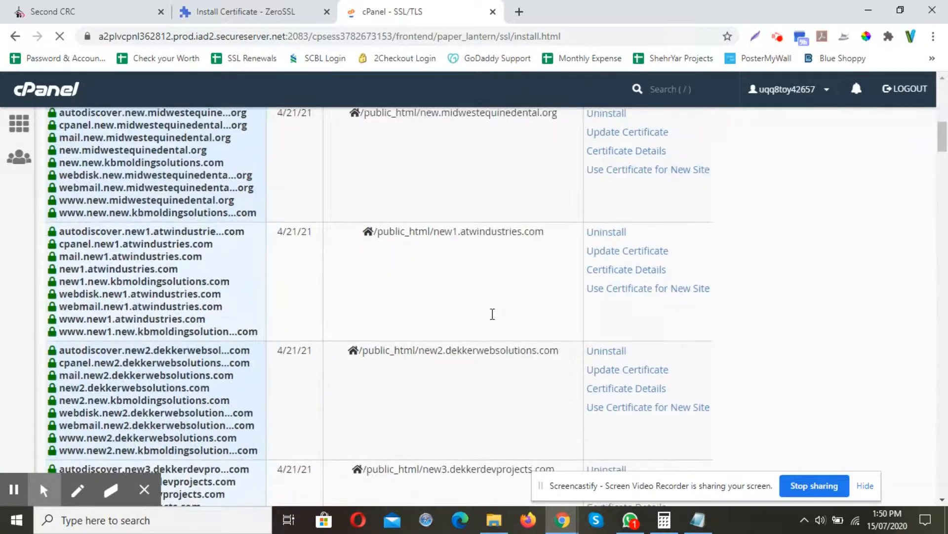
{"action": "scroll", "coordinate": [500, 365], "scroll_direction": "down", "scroll_amount": 20}
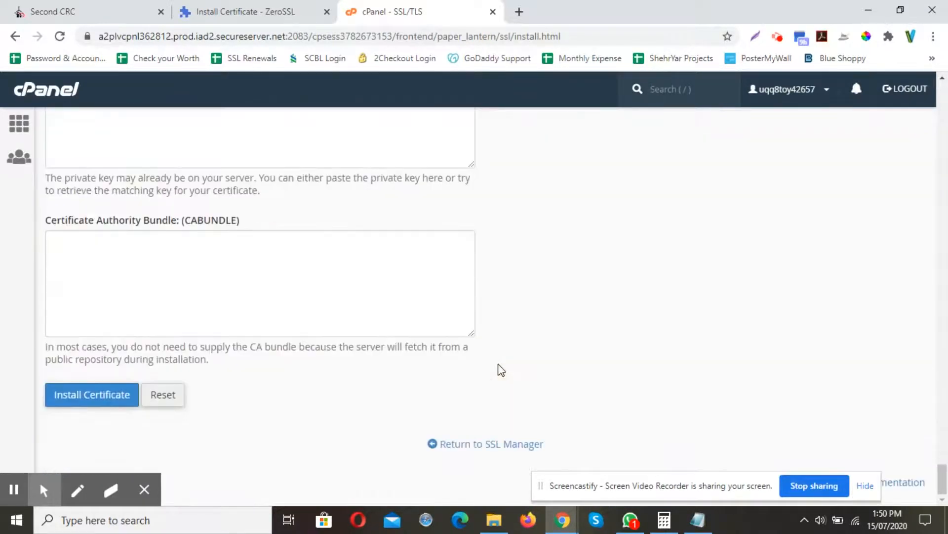
Return to the cPanel home page, then switch to the Second CRC website tab and reload it.
{"action": "left_click", "coordinate": [473, 444]}
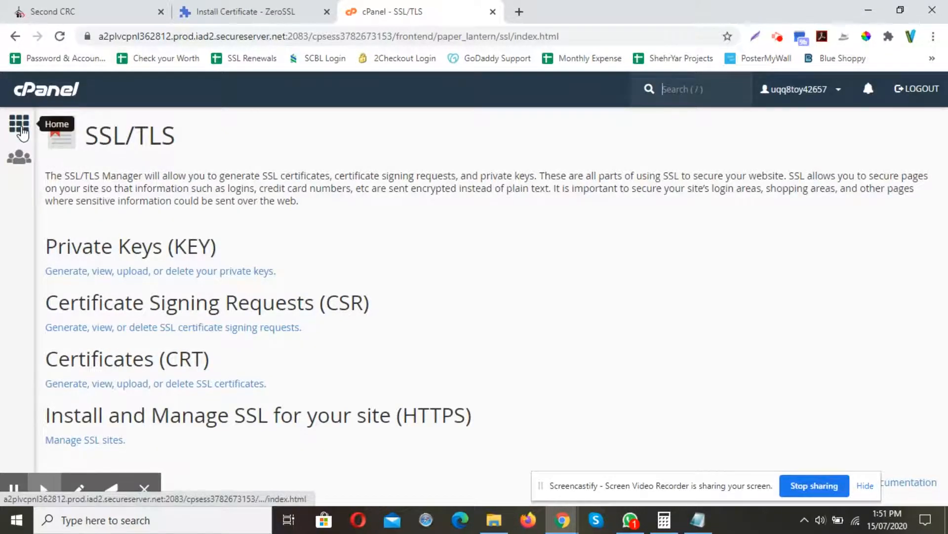
{"action": "left_click", "coordinate": [22, 132]}
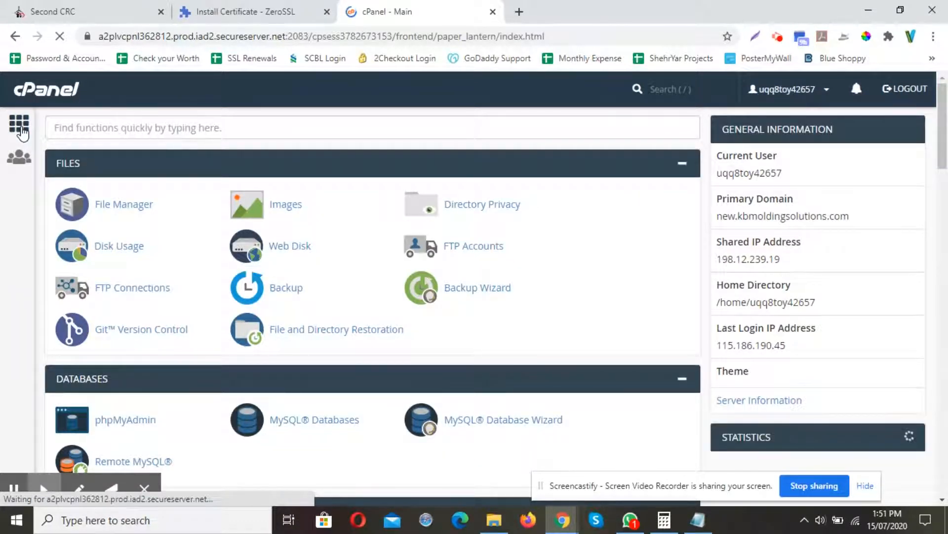
{"action": "left_click", "coordinate": [118, 11]}
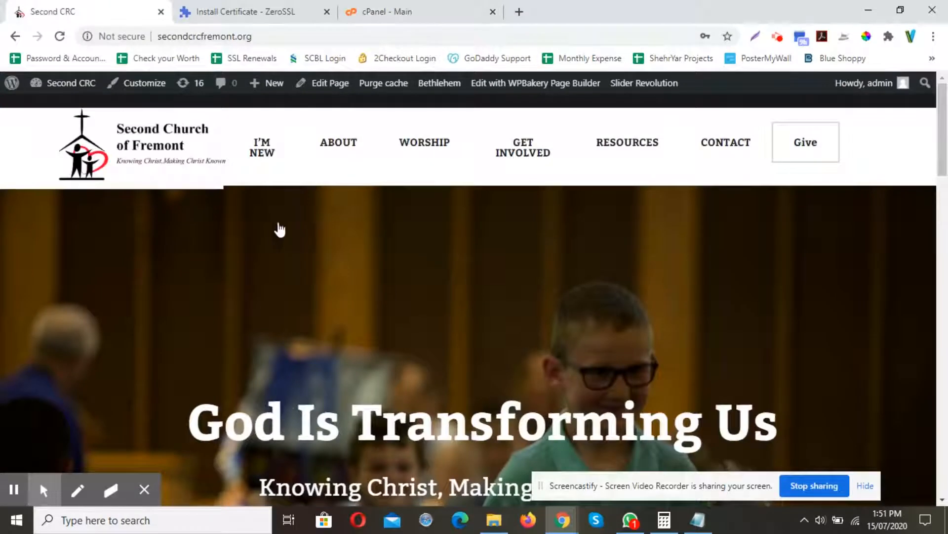
{"action": "key", "text": "F5"}
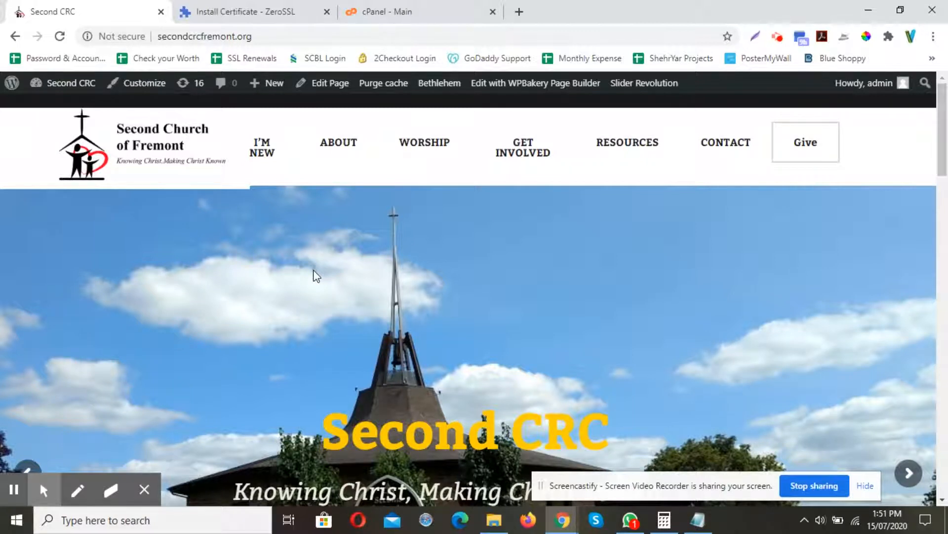
{"action": "mouse_move", "coordinate": [70, 84]}
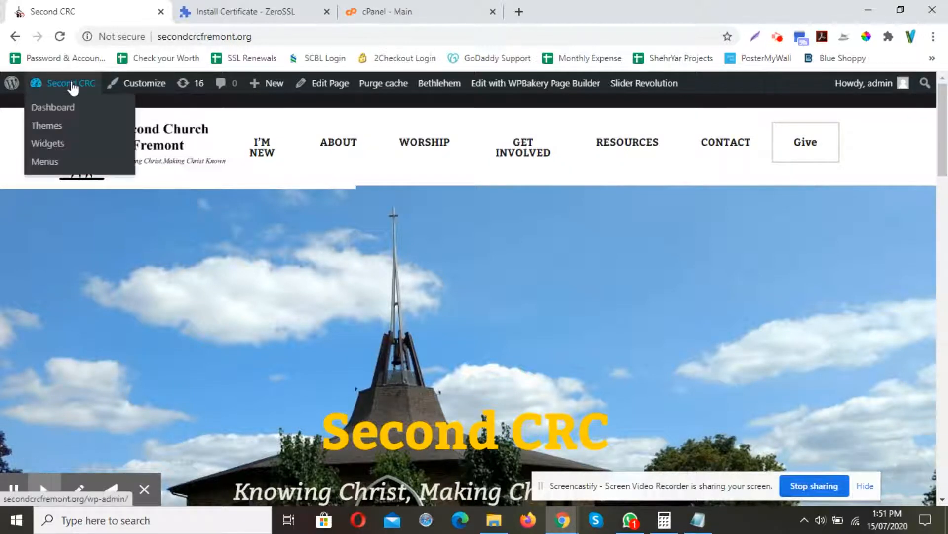
{"action": "left_click", "coordinate": [75, 111]}
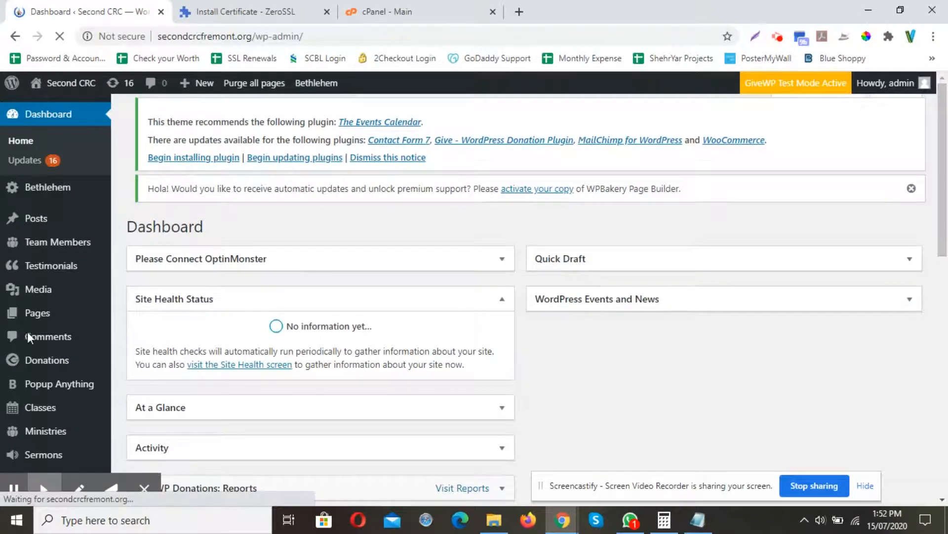
{"action": "scroll", "coordinate": [30, 311], "scroll_direction": "down", "scroll_amount": 3}
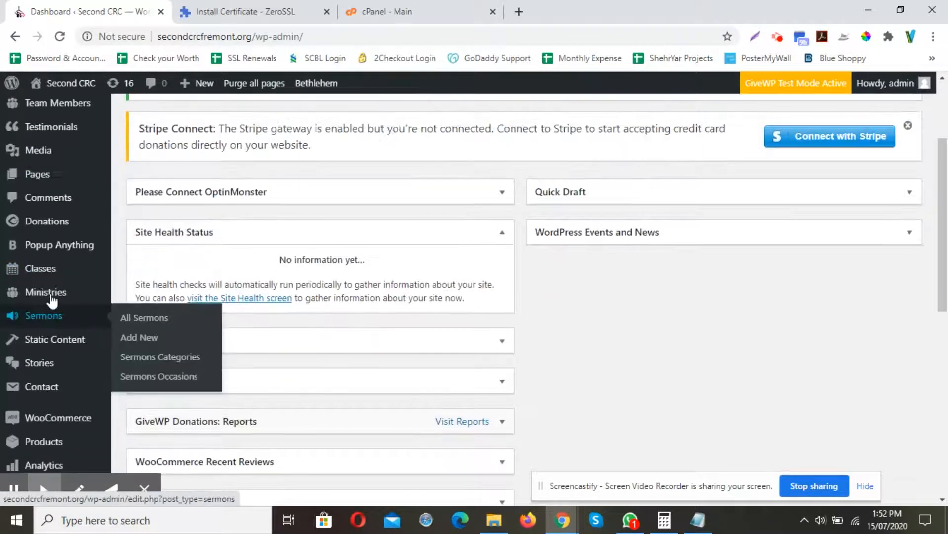
{"action": "scroll", "coordinate": [51, 299], "scroll_direction": "down", "scroll_amount": 5}
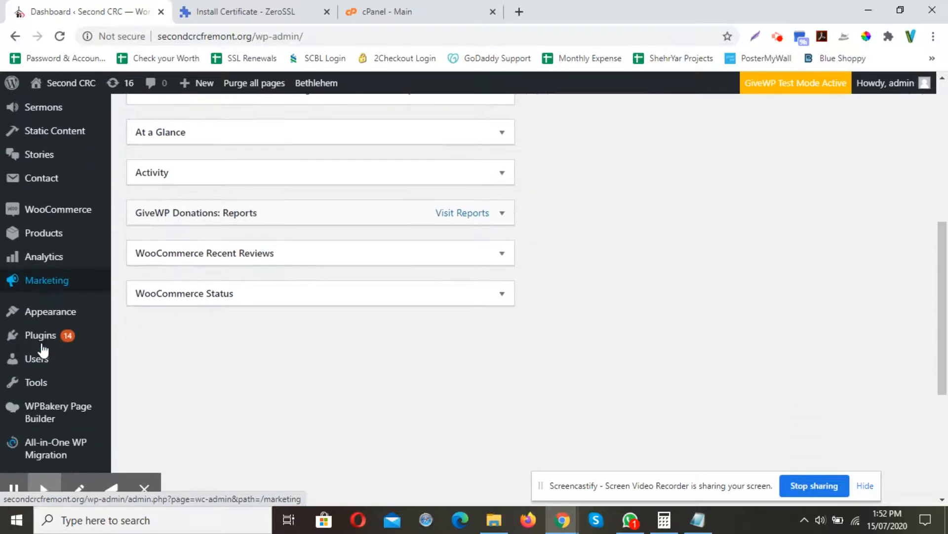
{"action": "mouse_move", "coordinate": [43, 363]}
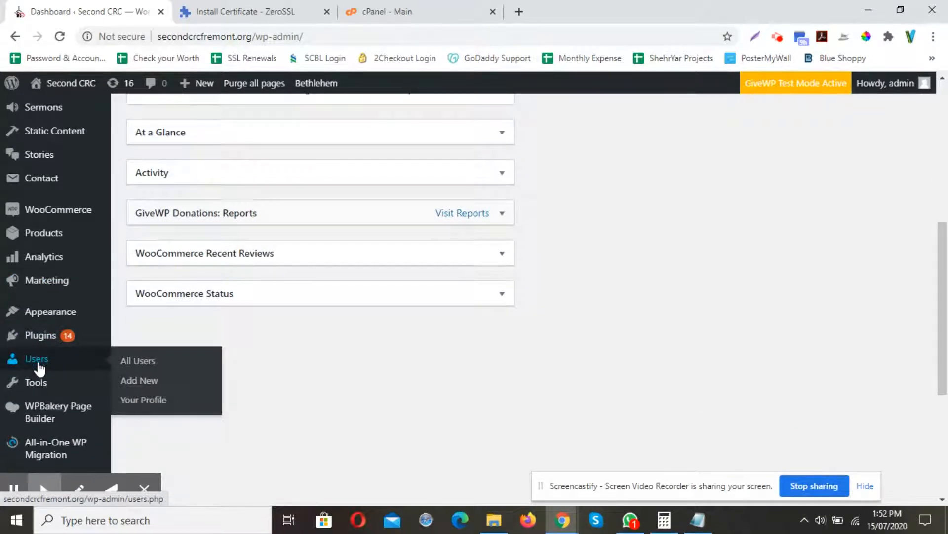
{"action": "mouse_move", "coordinate": [38, 380]}
{"action": "scroll", "coordinate": [37, 381], "scroll_direction": "down", "scroll_amount": 3}
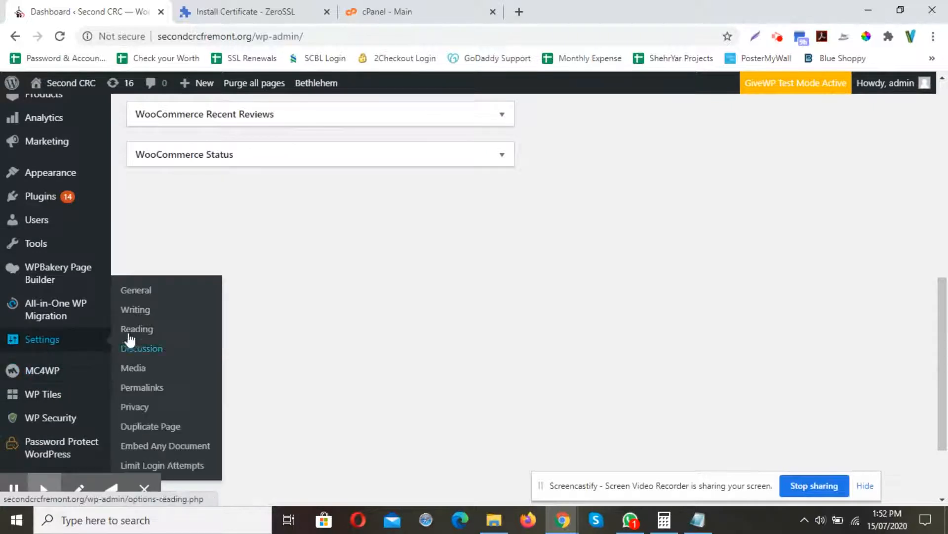
{"action": "left_click", "coordinate": [133, 296]}
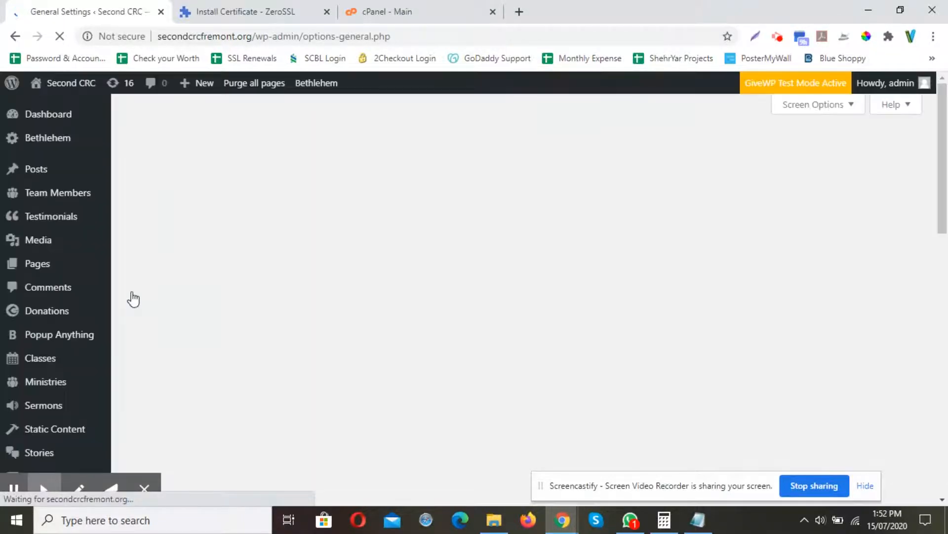
{"action": "left_click", "coordinate": [307, 369]}
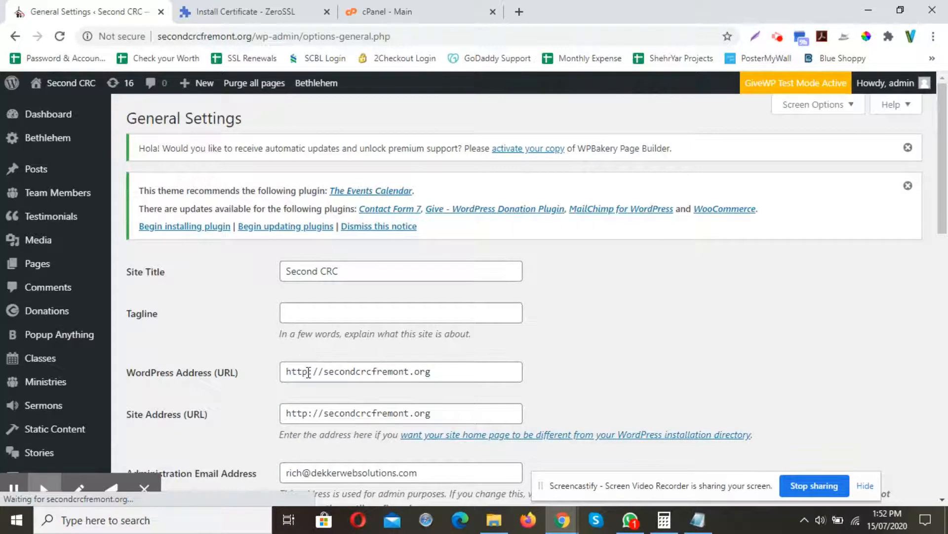
{"action": "scroll", "coordinate": [576, 317], "scroll_direction": "down", "scroll_amount": 4}
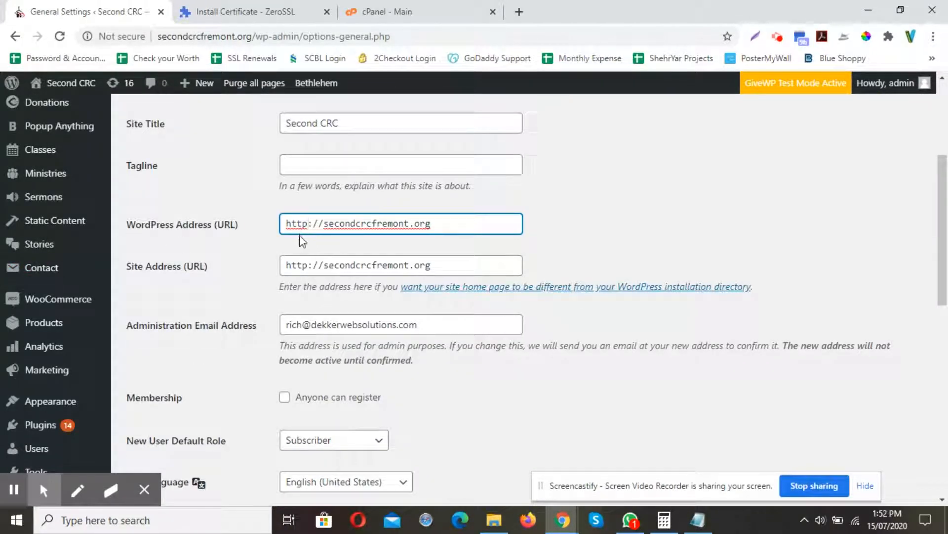
{"action": "type", "text": "s"}
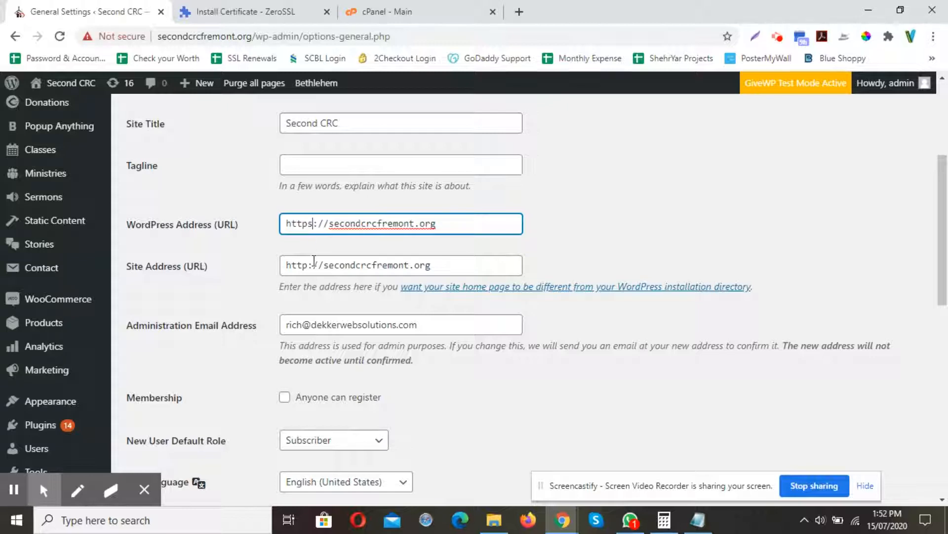
{"action": "left_click", "coordinate": [309, 265]}
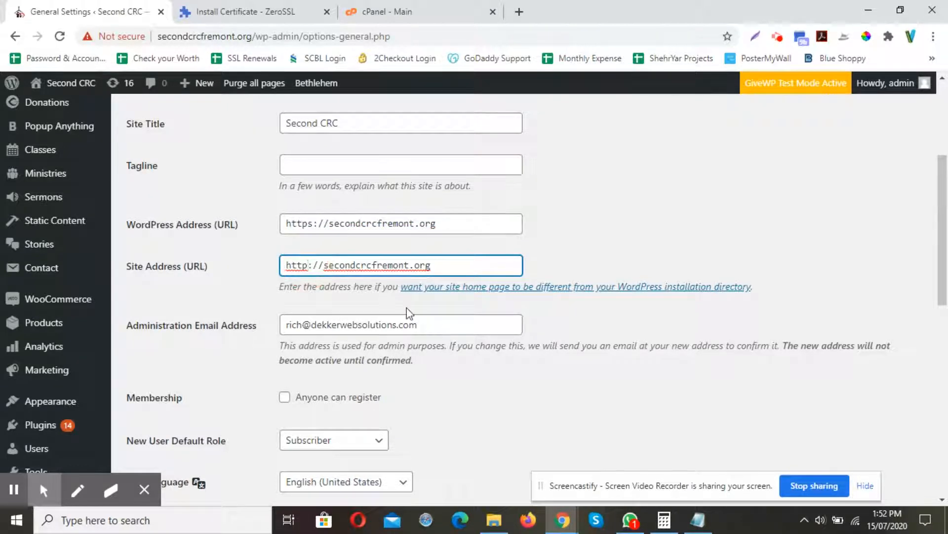
{"action": "type", "text": "s"}
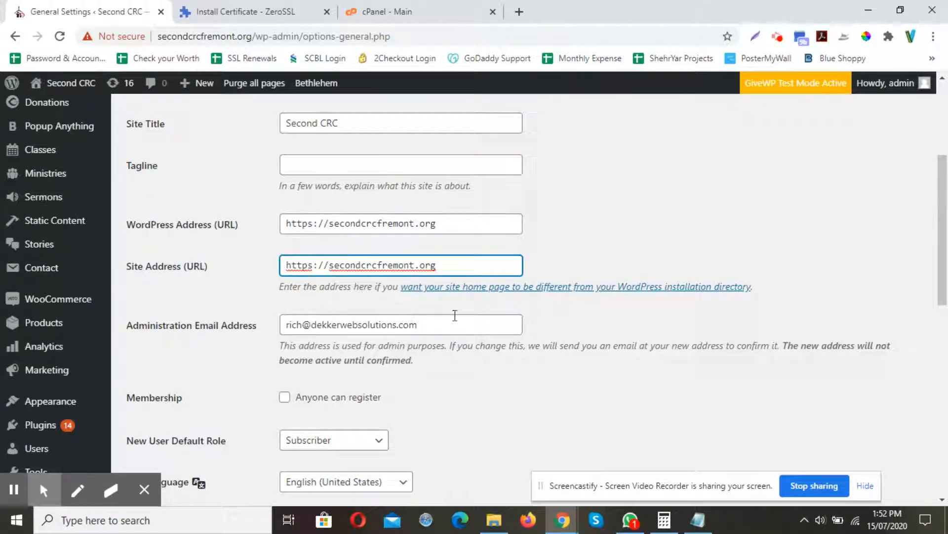
{"action": "scroll", "coordinate": [565, 357], "scroll_direction": "down", "scroll_amount": 1}
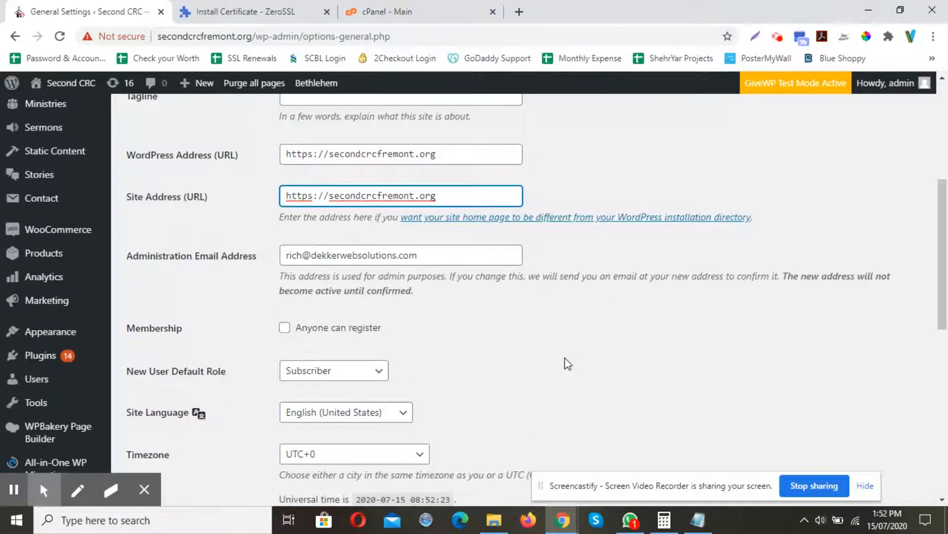
{"action": "scroll", "coordinate": [690, 317], "scroll_direction": "down", "scroll_amount": 9}
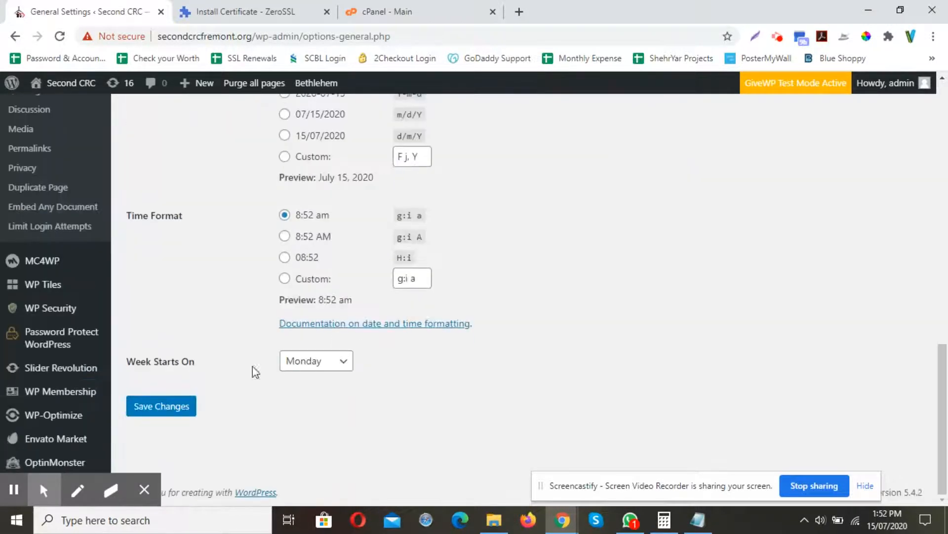
{"action": "left_click", "coordinate": [156, 414]}
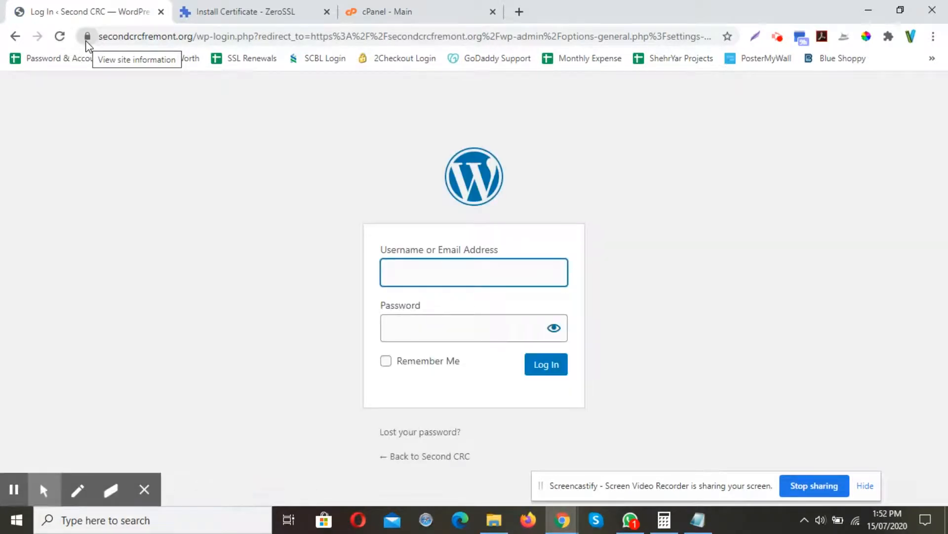
Enter the site's admin username in the WordPress login form and move to the password field.
{"action": "left_click", "coordinate": [406, 277]}
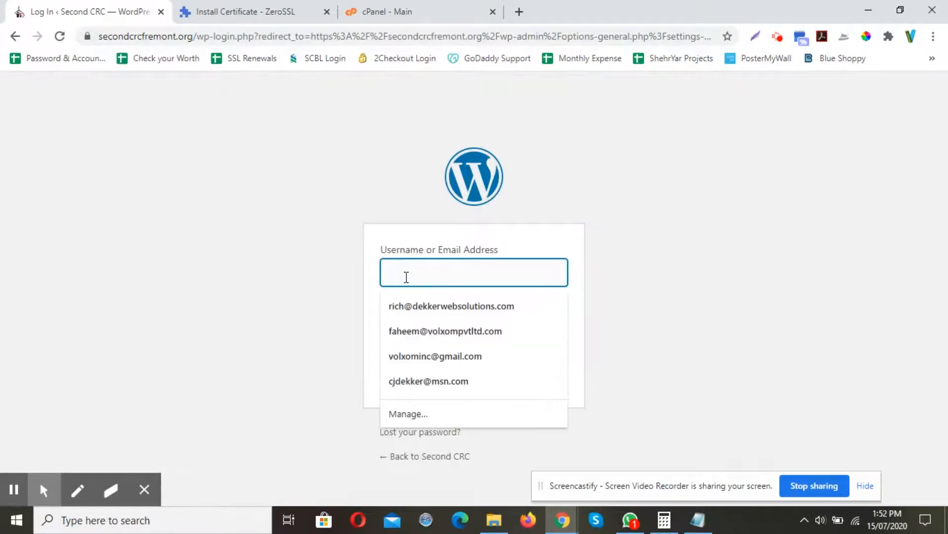
{"action": "type", "text": "admin"}
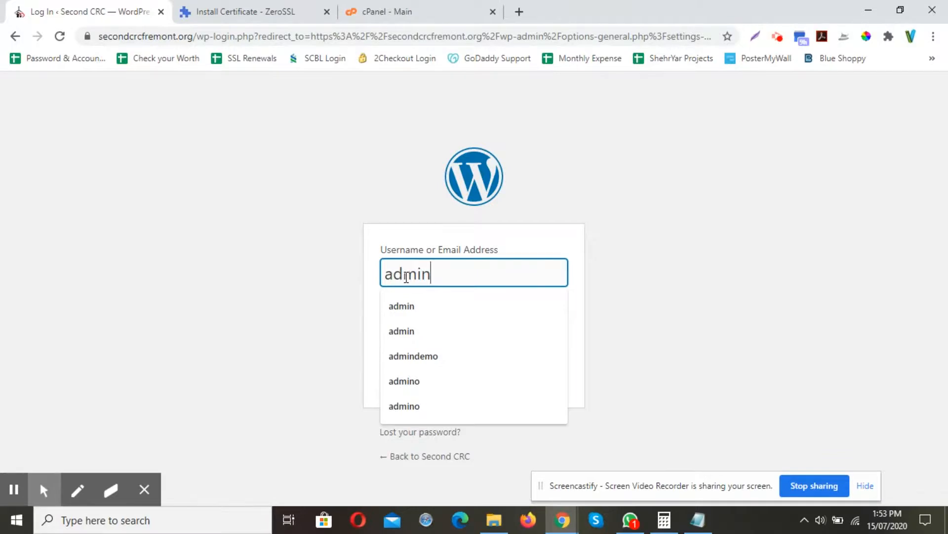
{"action": "key", "text": "Tab"}
{"action": "double_click", "coordinate": [458, 270]}
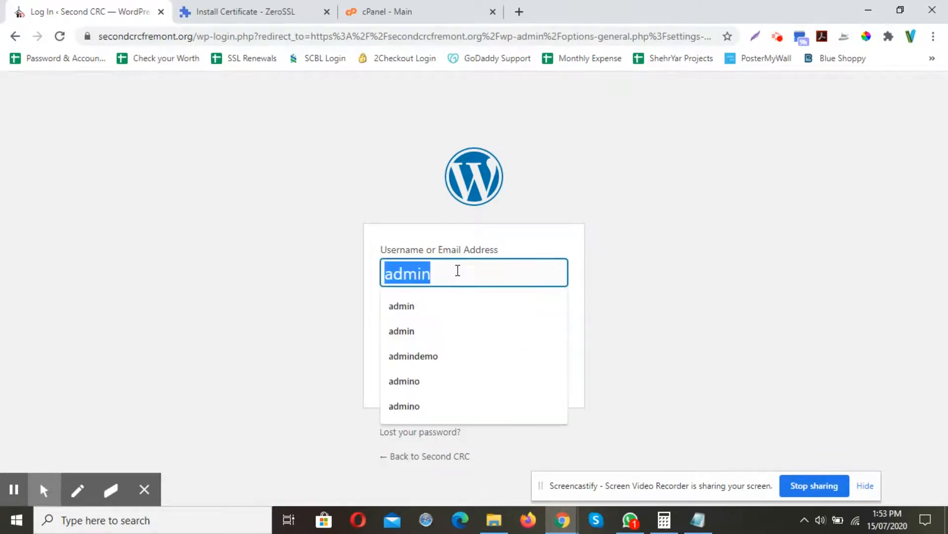
{"action": "type", "text": "de"}
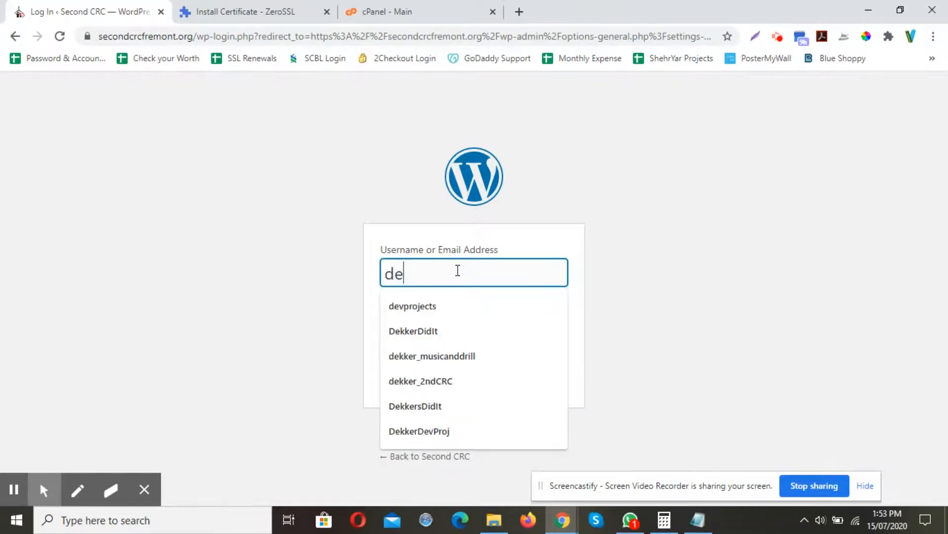
{"action": "key", "text": "Down"}
{"action": "key", "text": "Down"}
{"action": "key", "text": "Down"}
{"action": "key", "text": "Down"}
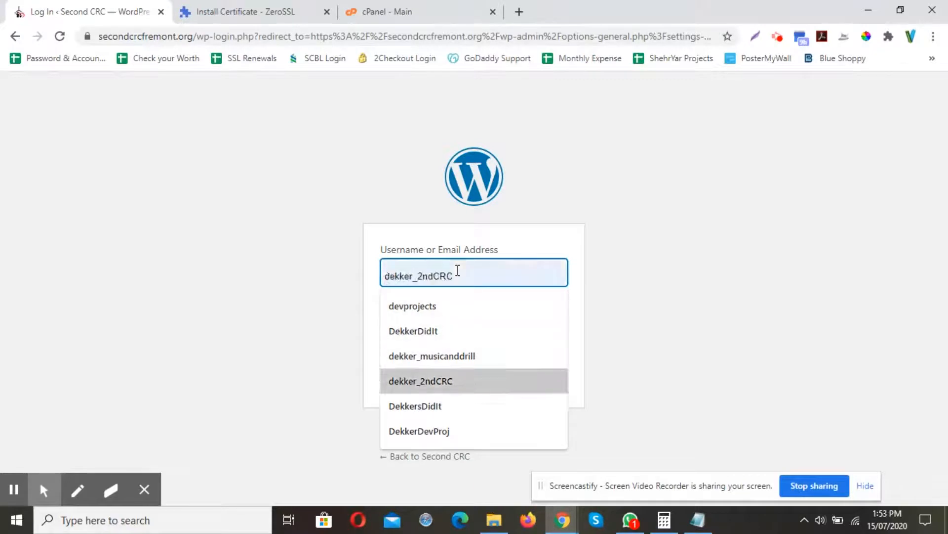
{"action": "key", "text": "Return"}
{"action": "left_click", "coordinate": [437, 330]}
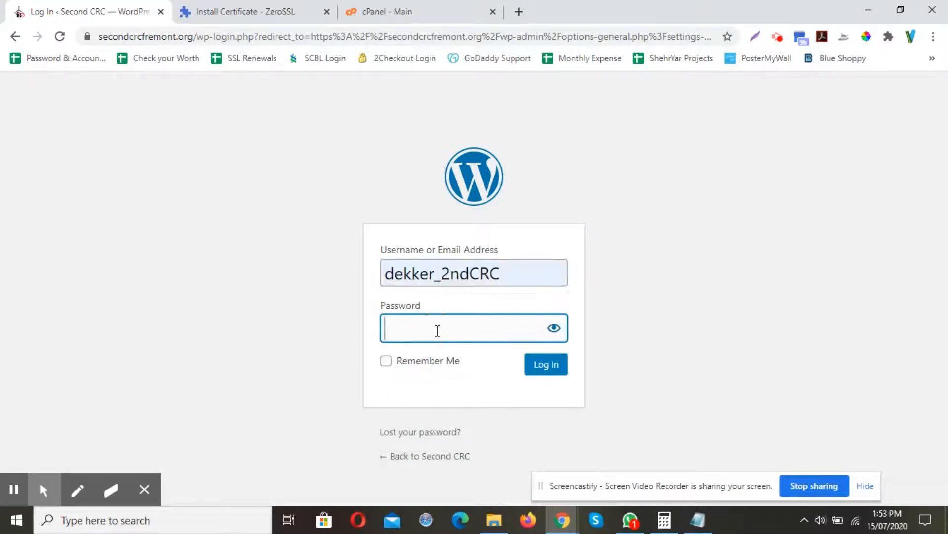
Paste the account password from the Logins notepad, log in, and dismiss the browser's save-password prompt.
{"action": "left_click", "coordinate": [698, 519]}
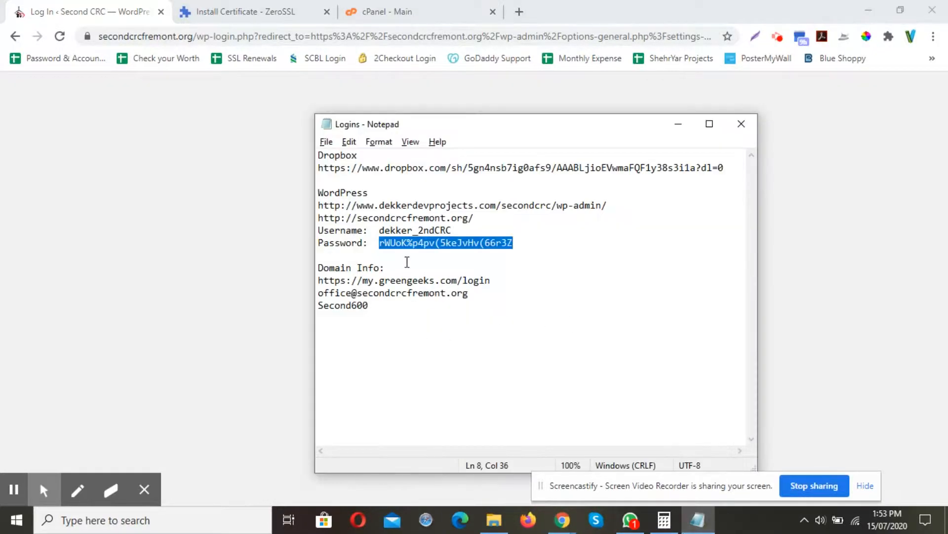
{"action": "left_click", "coordinate": [679, 124]}
{"action": "key", "text": "ctrl+v"}
{"action": "left_click", "coordinate": [546, 364]}
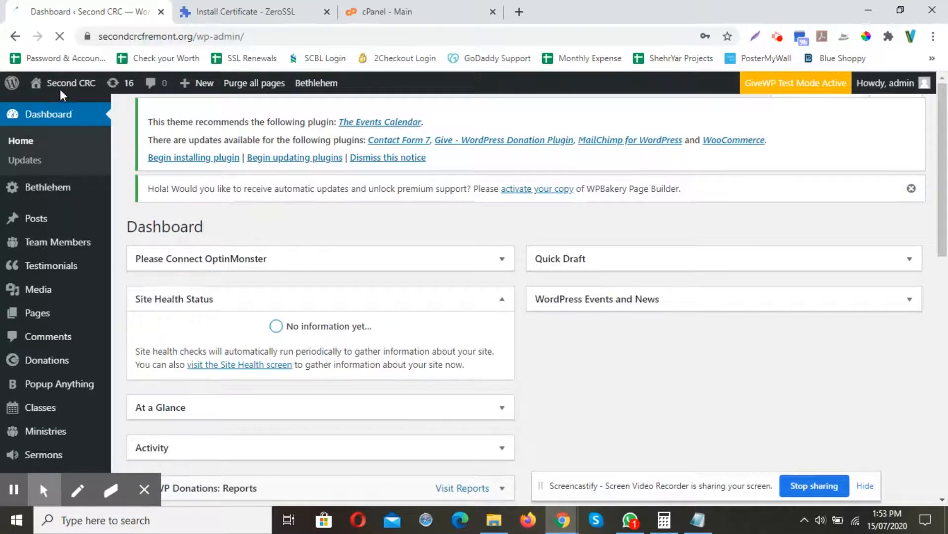
{"action": "mouse_move", "coordinate": [60, 91]}
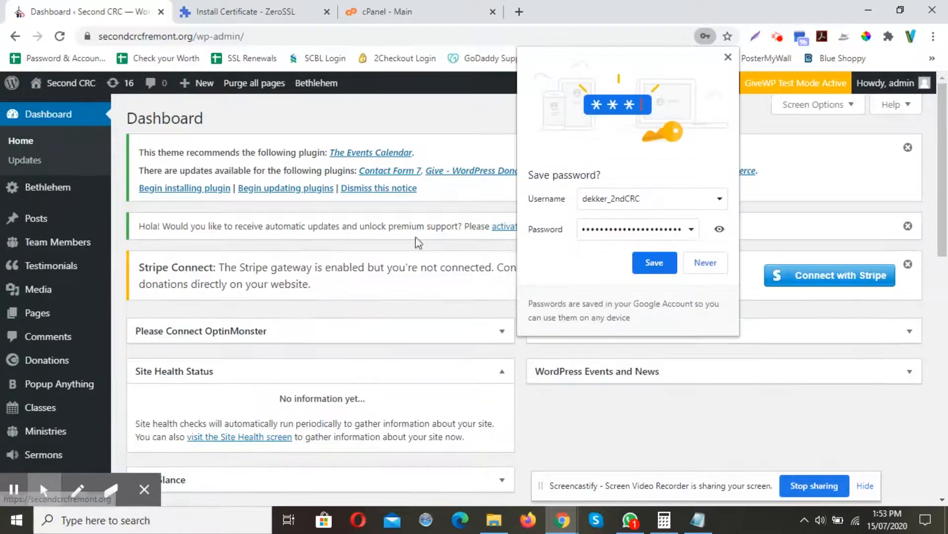
{"action": "left_click", "coordinate": [728, 58]}
Open the website in a new tab via Visit Site and compare it with the dashboard tab.
{"action": "mouse_move", "coordinate": [53, 89]}
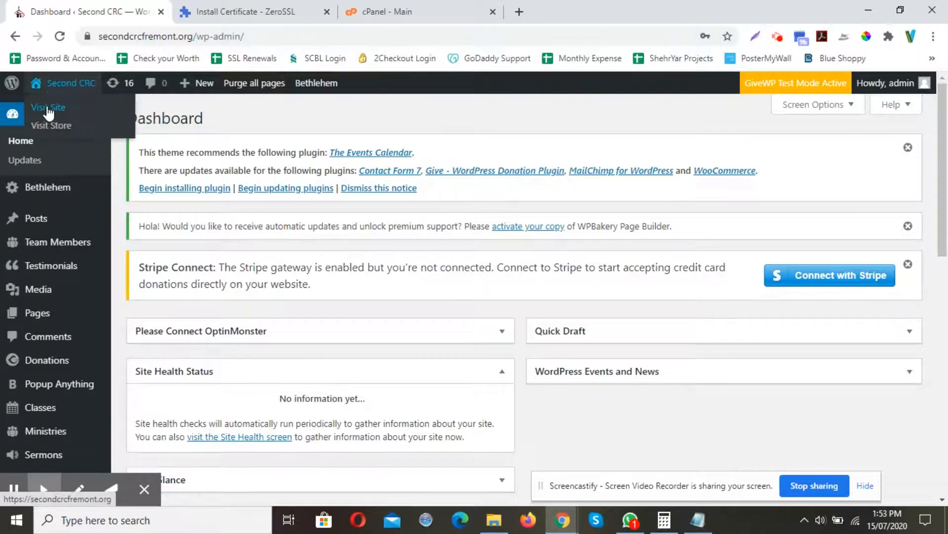
{"action": "right_click", "coordinate": [44, 107]}
{"action": "left_click", "coordinate": [76, 118]}
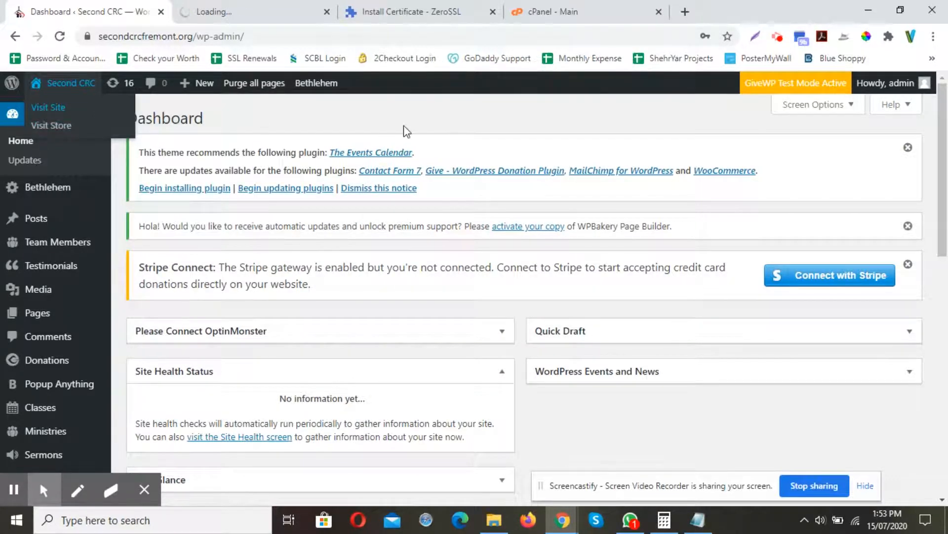
{"action": "left_click", "coordinate": [213, 7]}
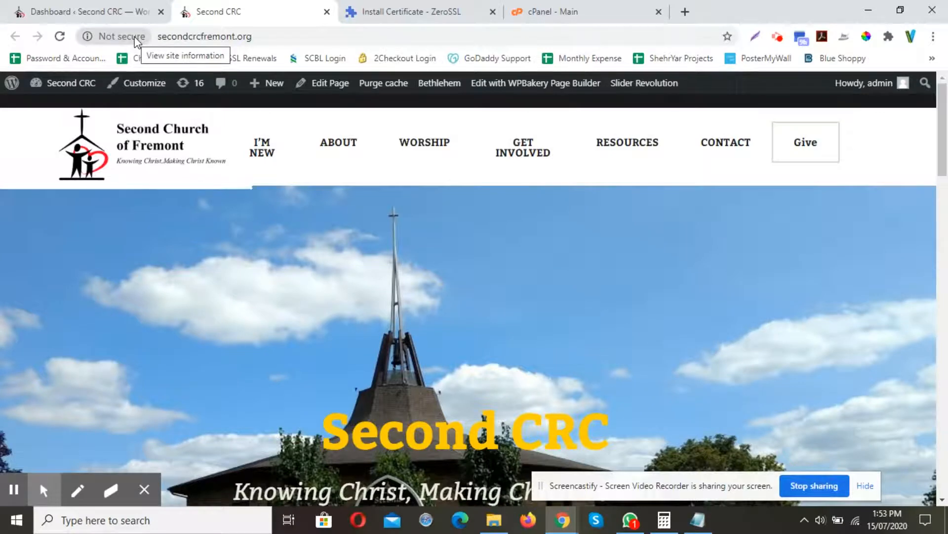
{"action": "left_click", "coordinate": [91, 10]}
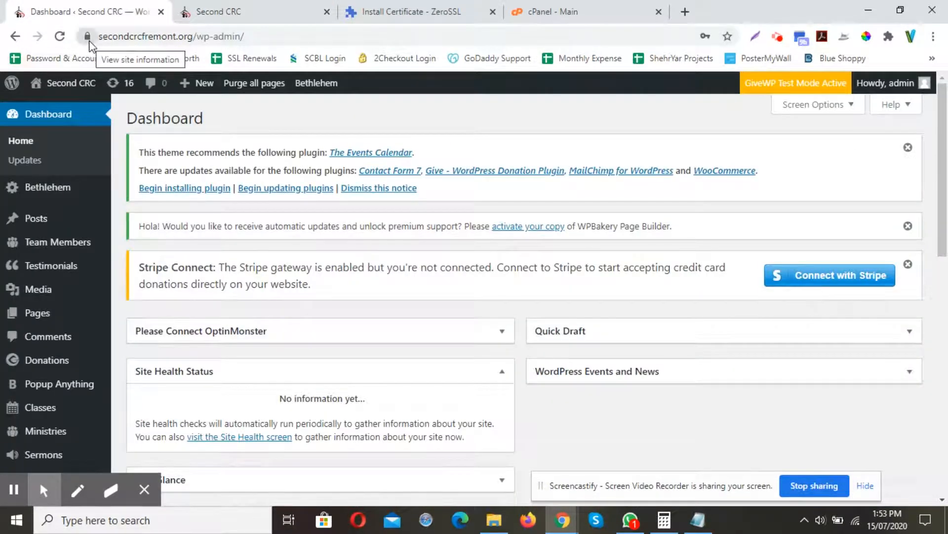
{"action": "left_click", "coordinate": [205, 11]}
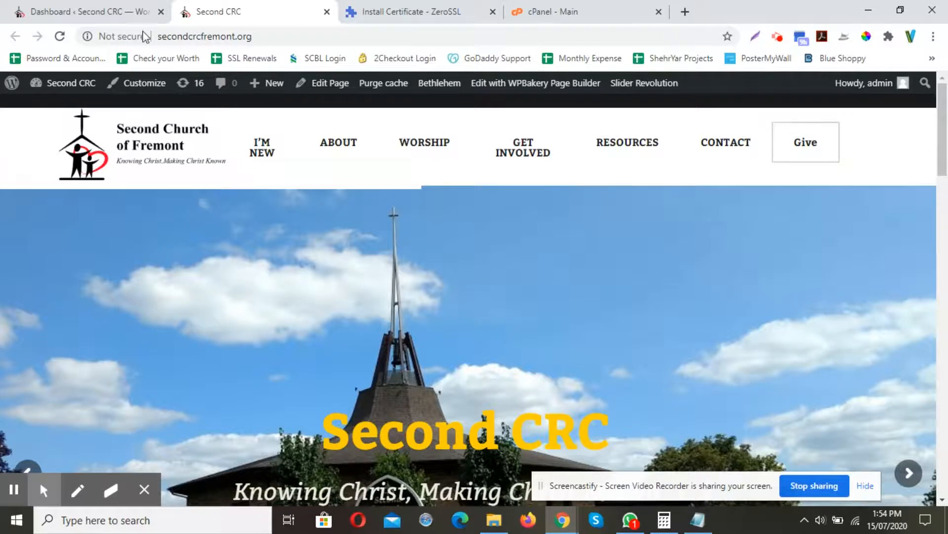
{"action": "left_click", "coordinate": [82, 15]}
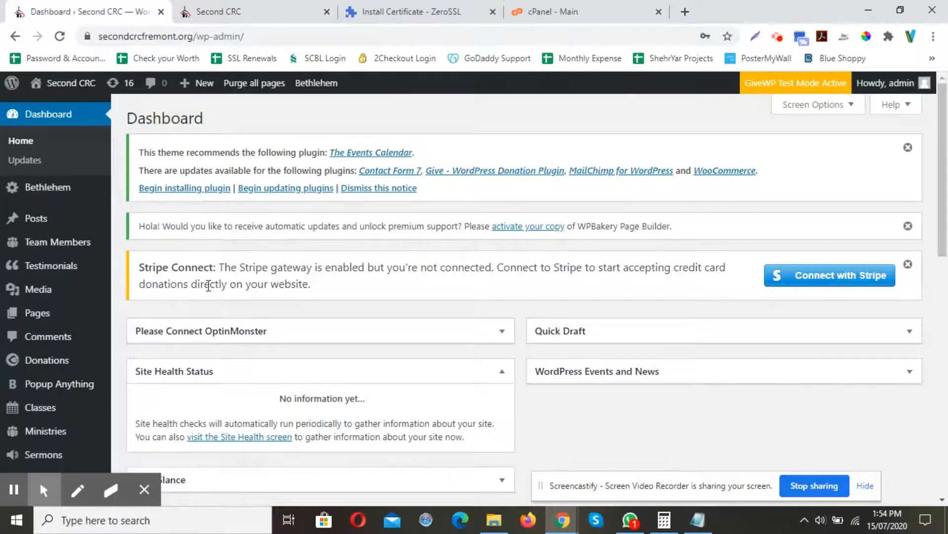
Open the Add Plugins page and search the plugin directory for ssl.
{"action": "scroll", "coordinate": [207, 286], "scroll_direction": "down", "scroll_amount": 3}
{"action": "scroll", "coordinate": [42, 326], "scroll_direction": "down", "scroll_amount": 5}
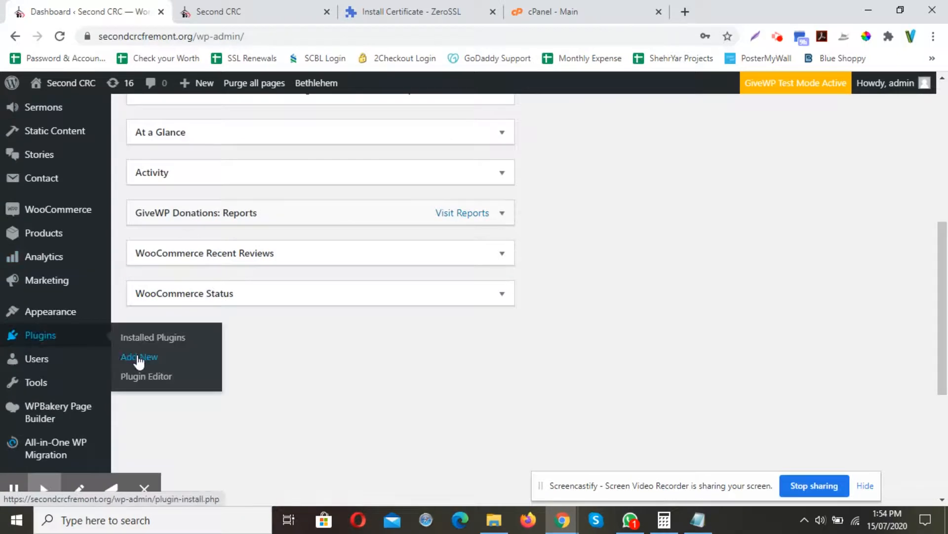
{"action": "left_click", "coordinate": [138, 358]}
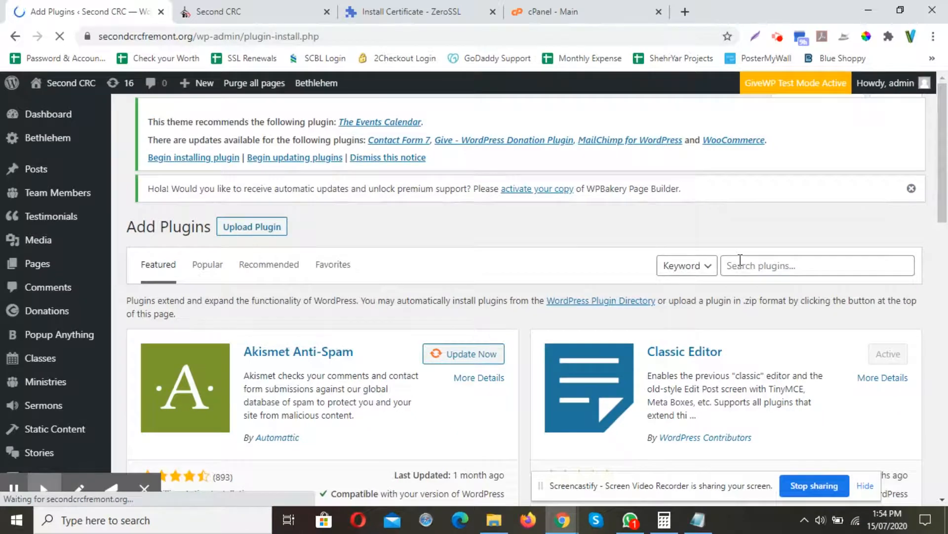
{"action": "left_click", "coordinate": [740, 262]}
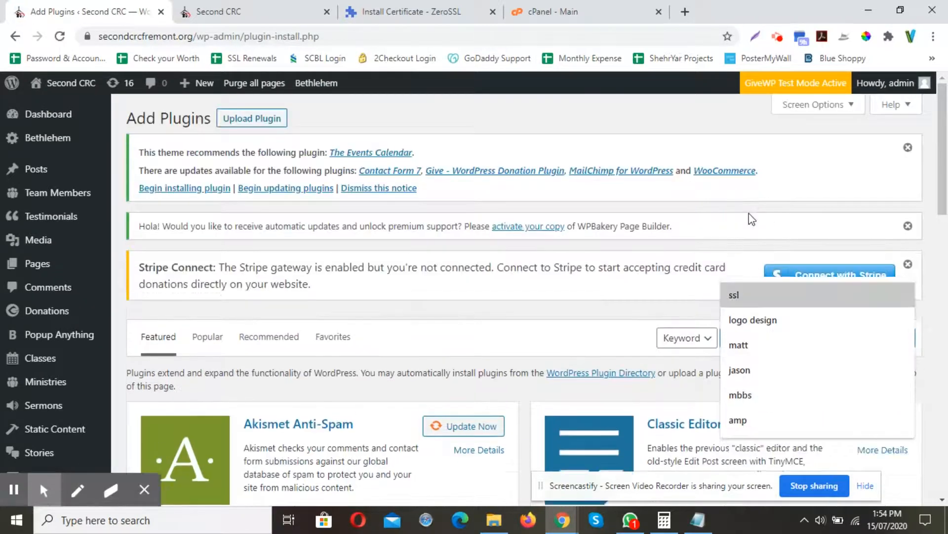
{"action": "key", "text": "Return"}
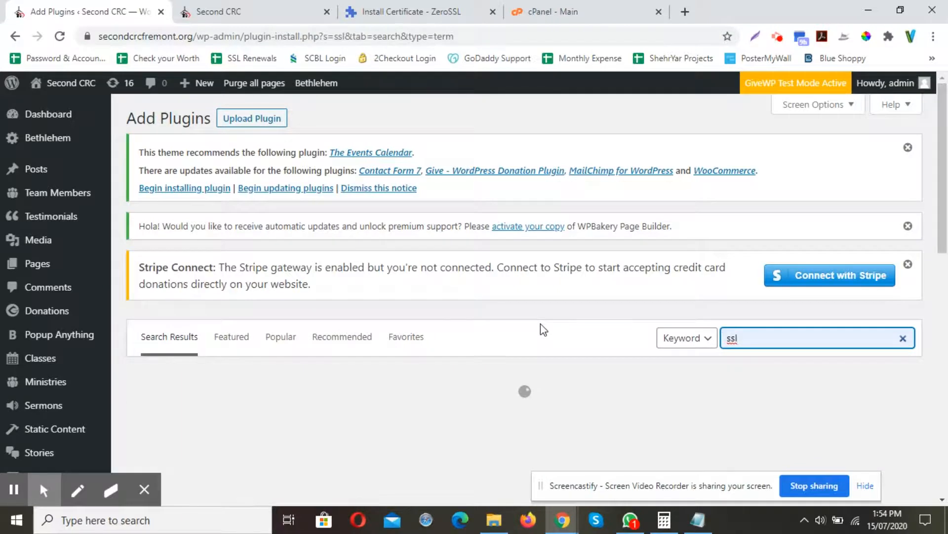
Install the Really Simple SSL plugin from the search results.
{"action": "scroll", "coordinate": [540, 324], "scroll_direction": "down", "scroll_amount": 3}
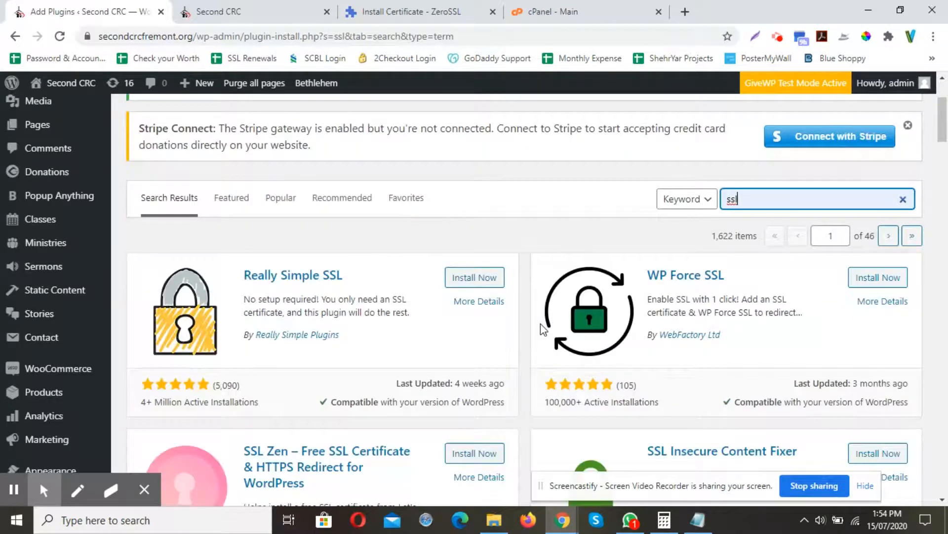
{"action": "scroll", "coordinate": [540, 324], "scroll_direction": "down", "scroll_amount": 10}
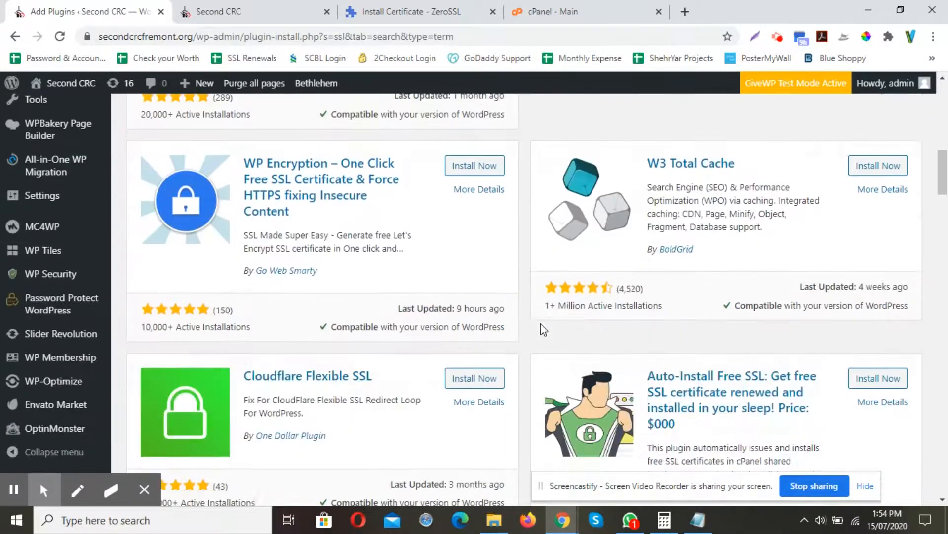
{"action": "scroll", "coordinate": [541, 324], "scroll_direction": "down", "scroll_amount": 5}
{"action": "scroll", "coordinate": [472, 387], "scroll_direction": "up", "scroll_amount": 15}
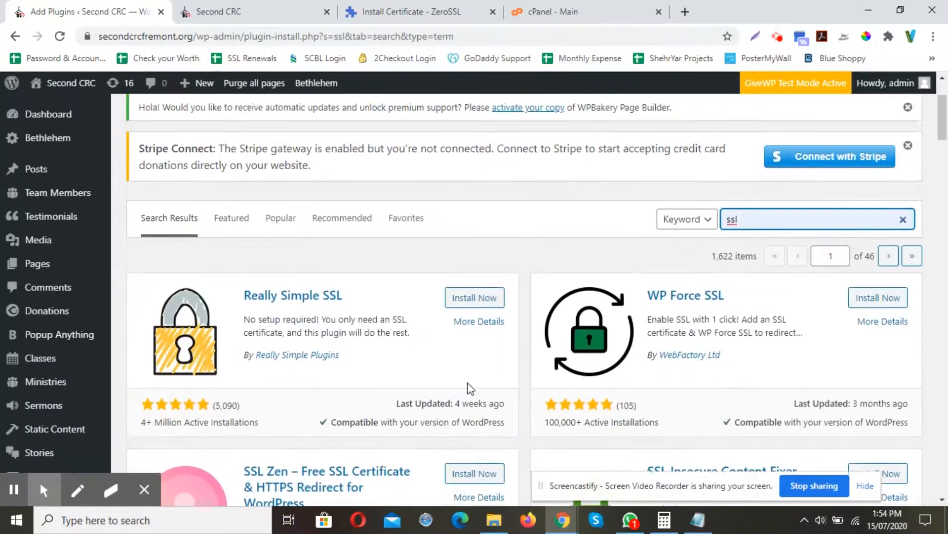
{"action": "scroll", "coordinate": [469, 387], "scroll_direction": "down", "scroll_amount": 2}
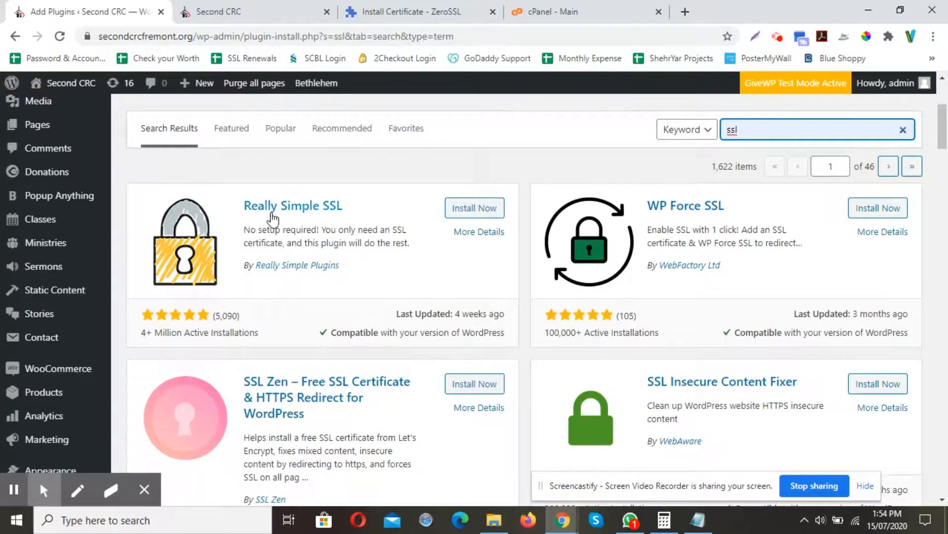
{"action": "left_click", "coordinate": [462, 208]}
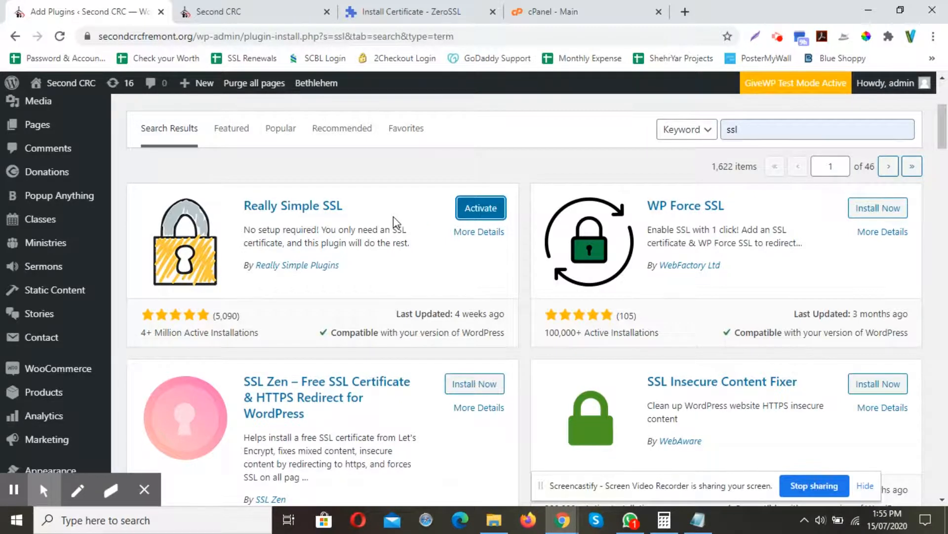
Activate the Really Simple SSL plugin and confirm Go ahead, activate SSL.
{"action": "left_click", "coordinate": [474, 205]}
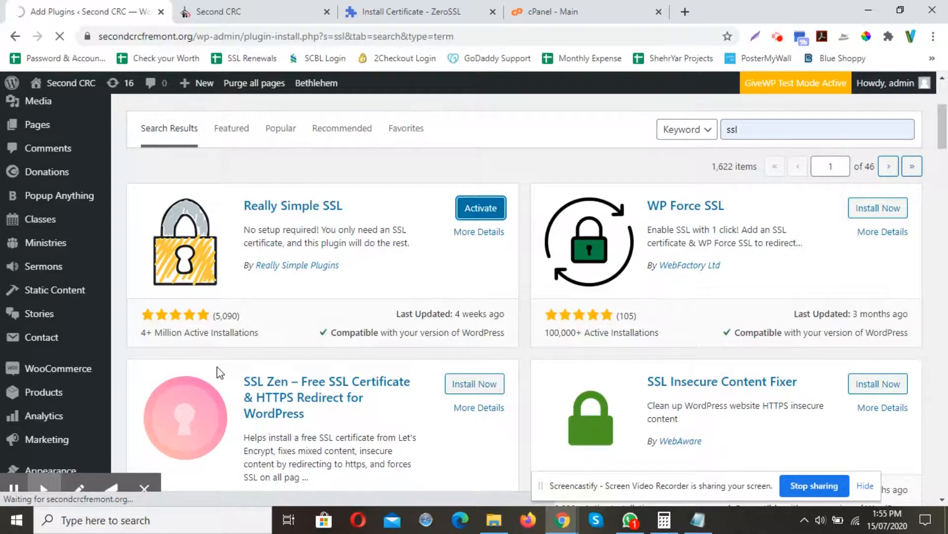
{"action": "left_click", "coordinate": [17, 489]}
{"action": "left_click", "coordinate": [31, 489]}
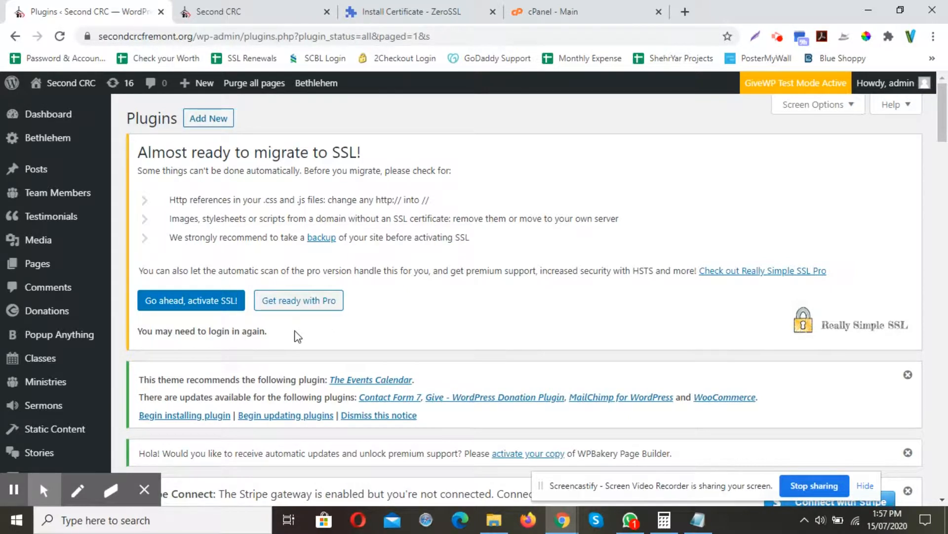
{"action": "left_click", "coordinate": [216, 305]}
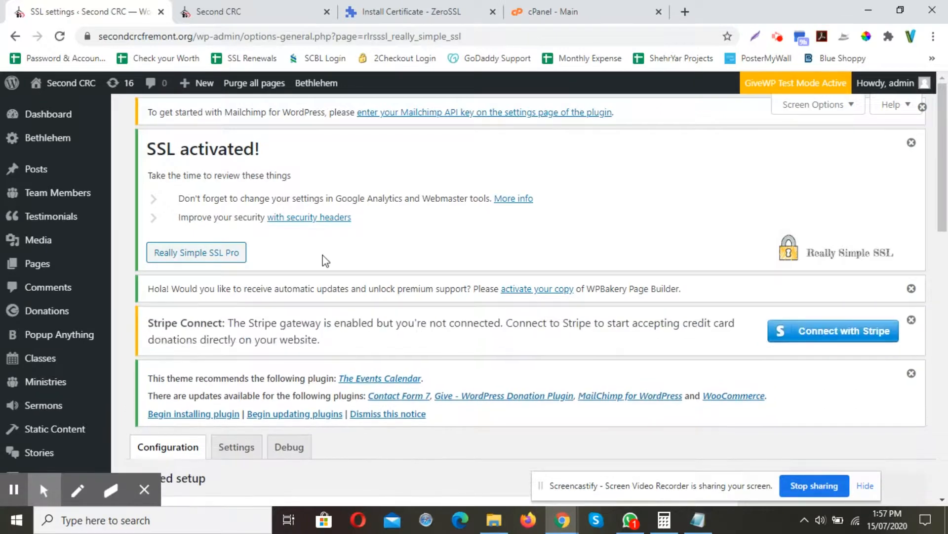
Review the detected setup checks on the Really Simple SSL configuration page.
{"action": "scroll", "coordinate": [326, 261], "scroll_direction": "down", "scroll_amount": 7}
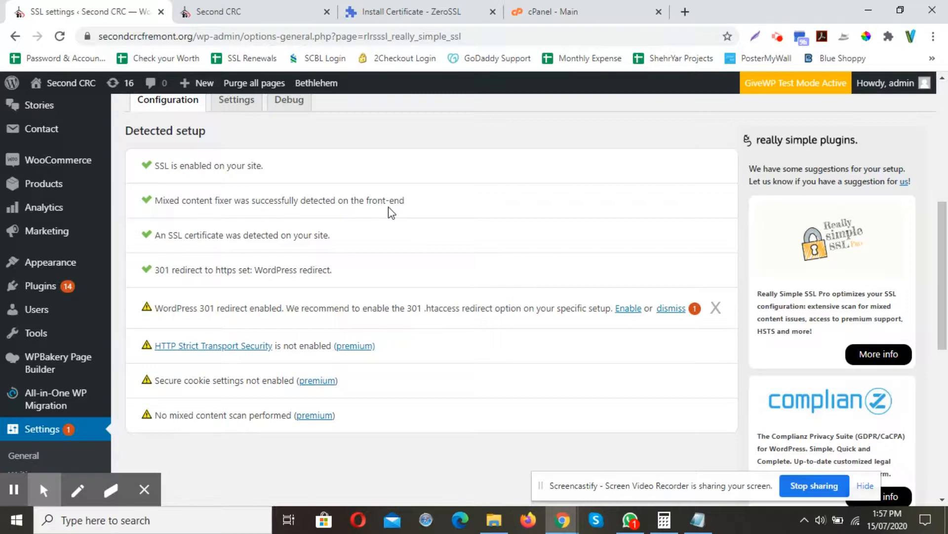
{"action": "left_click", "coordinate": [157, 199]}
{"action": "left_click_drag", "start_coordinate": [230, 198], "coordinate": [451, 202]}
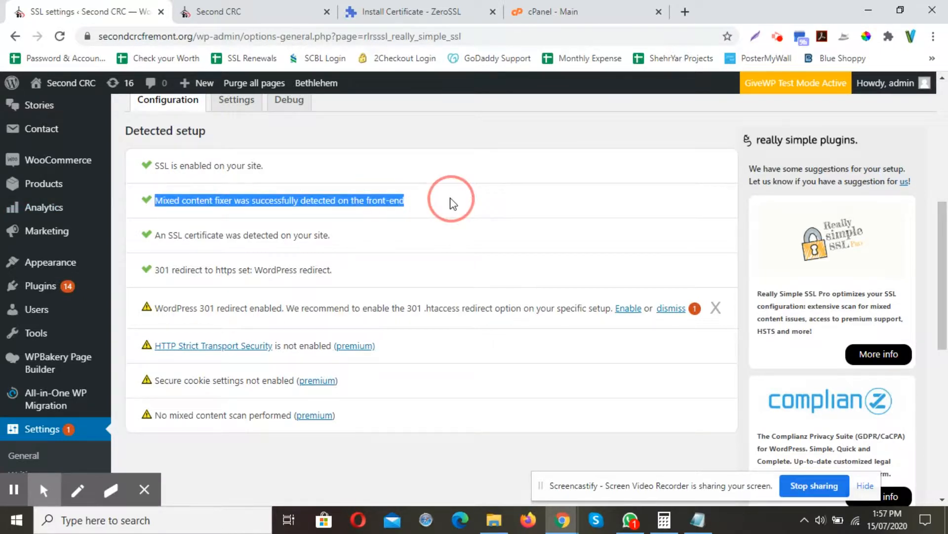
{"action": "left_click", "coordinate": [451, 200]}
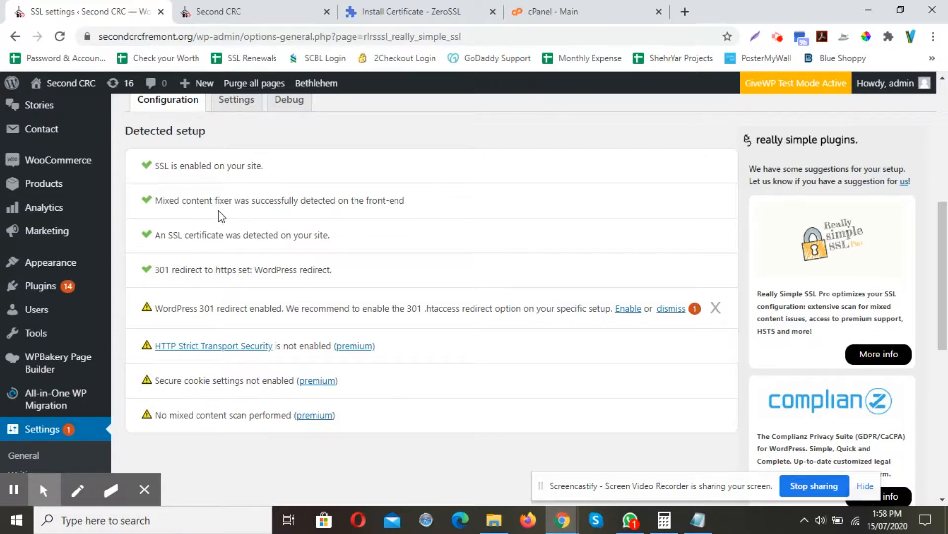
Switch to the website tab and reload the homepage.
{"action": "left_click", "coordinate": [247, 12]}
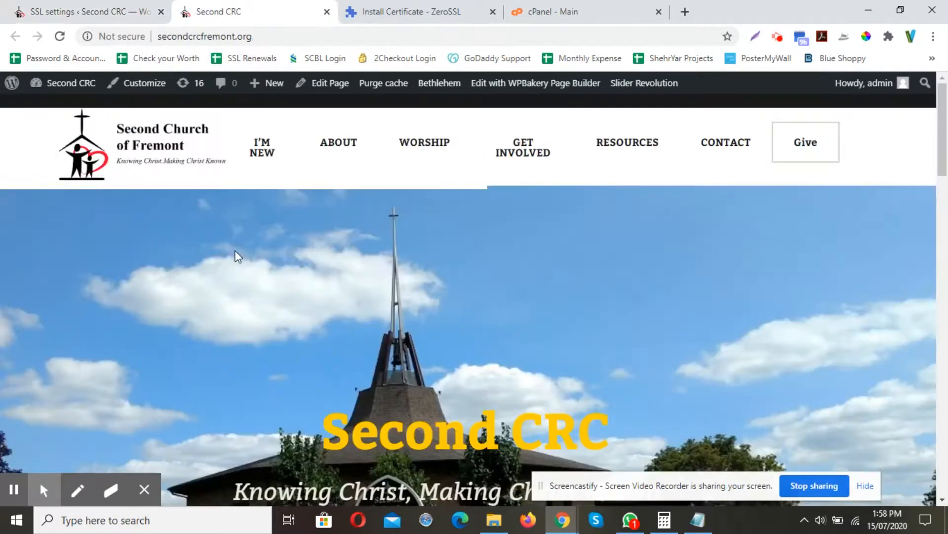
{"action": "key", "text": "F5"}
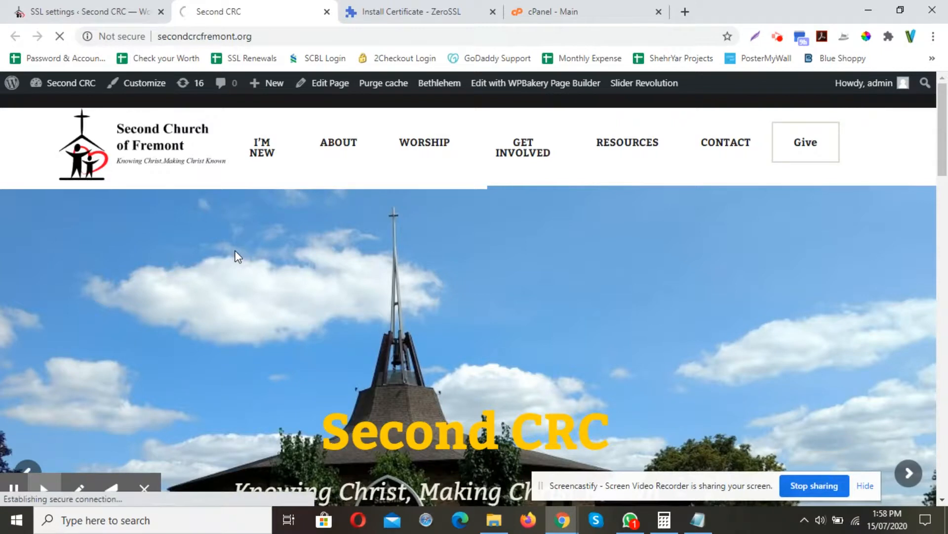